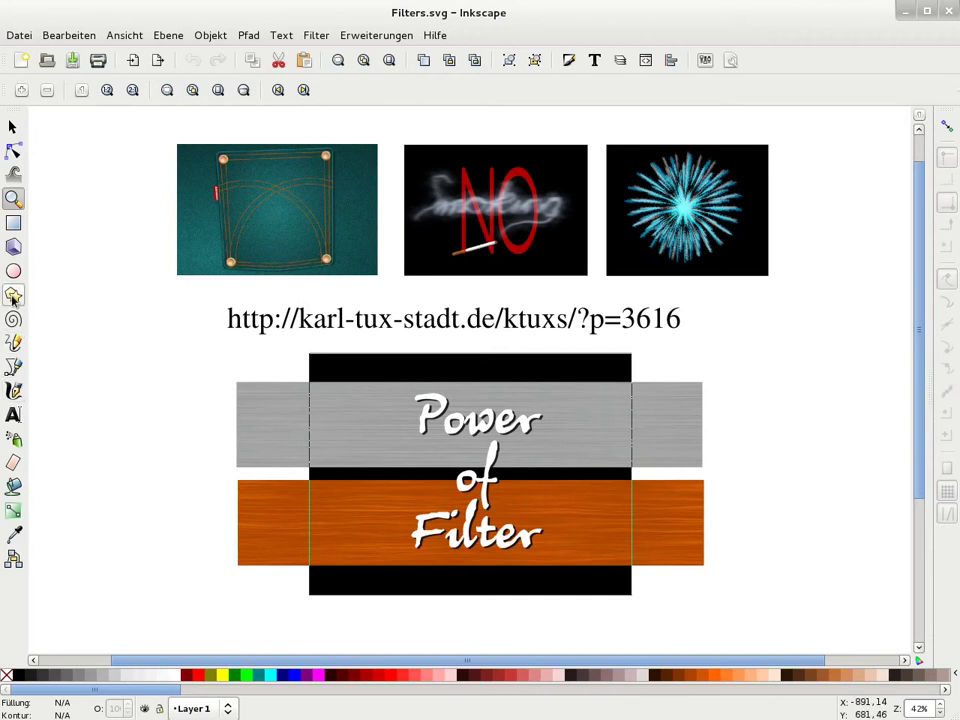
- Zoom in on the jeans pocket, NO smoking and firework images in turn, then back out
{"action": "mouse_move", "coordinate": [162, 136]}
{"action": "left_mouse_down"}
{"action": "mouse_move", "coordinate": [310, 247]}
{"action": "mouse_move", "coordinate": [379, 280]}
{"action": "left_mouse_up"}
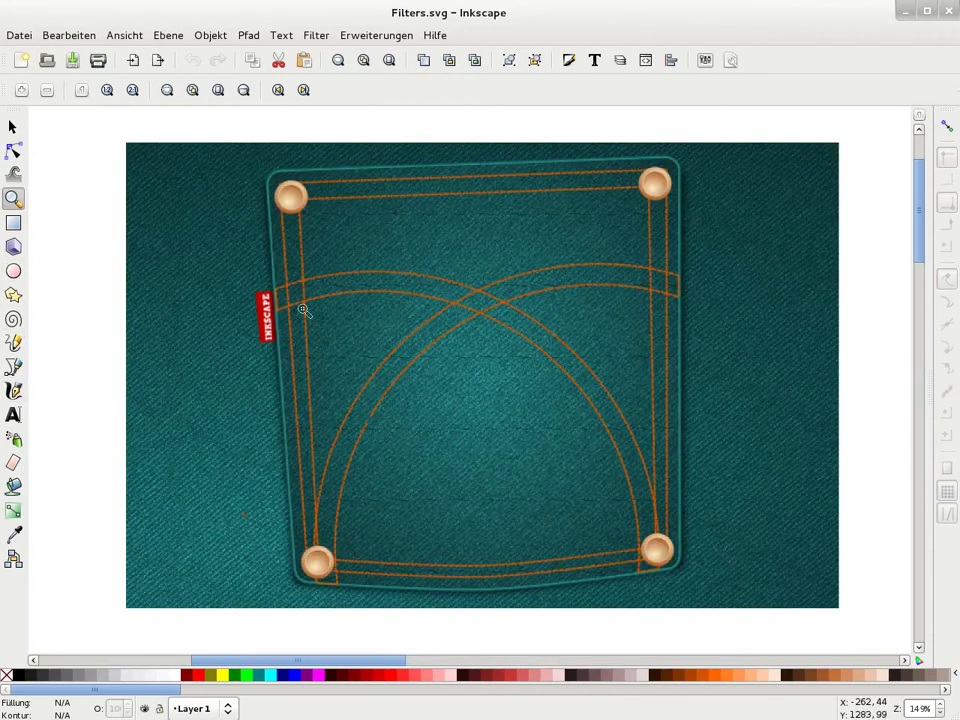
{"action": "key", "text": "minus"}
{"action": "key", "text": "minus"}
{"action": "left_click_drag", "start_coordinate": [624, 287], "coordinate": [874, 477]}
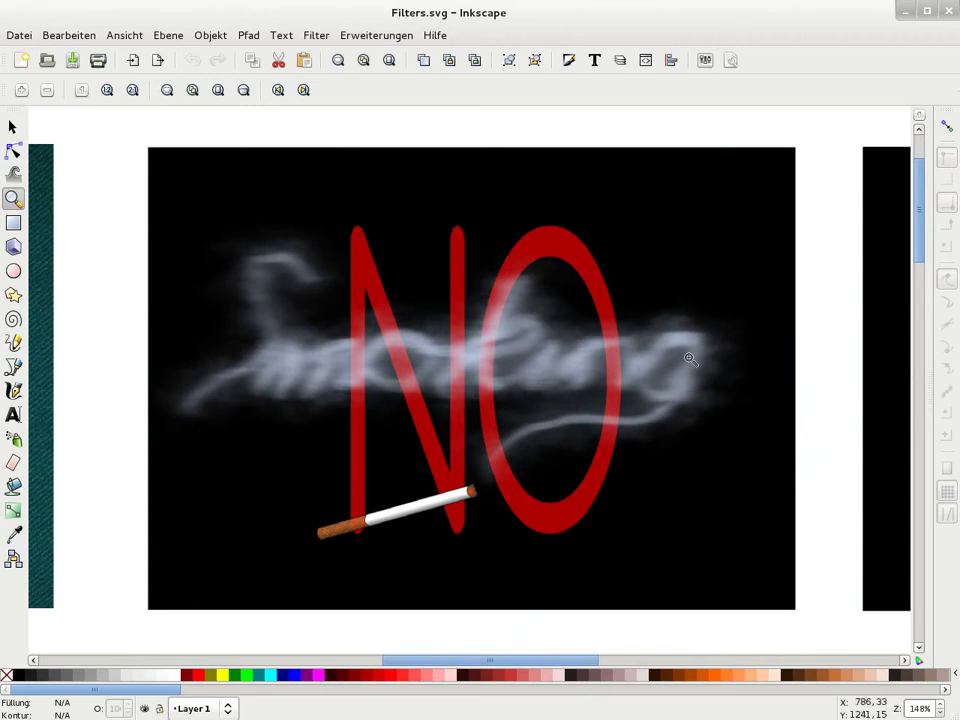
{"action": "key", "text": "minus"}
{"action": "key", "text": "minus"}
{"action": "key", "text": "minus"}
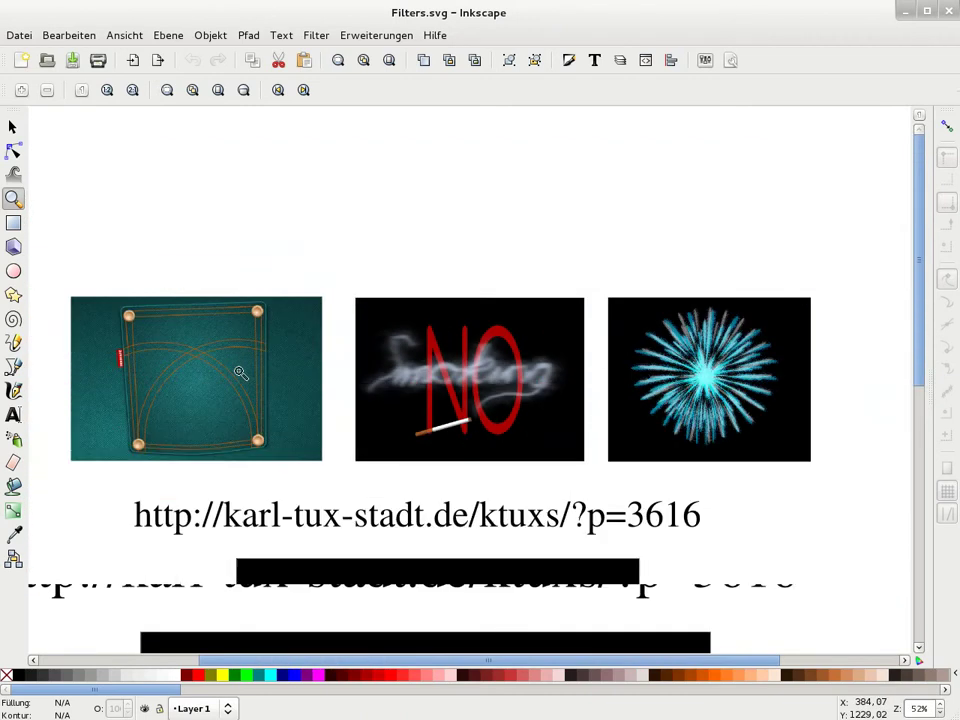
{"action": "left_click_drag", "start_coordinate": [598, 284], "coordinate": [815, 467]}
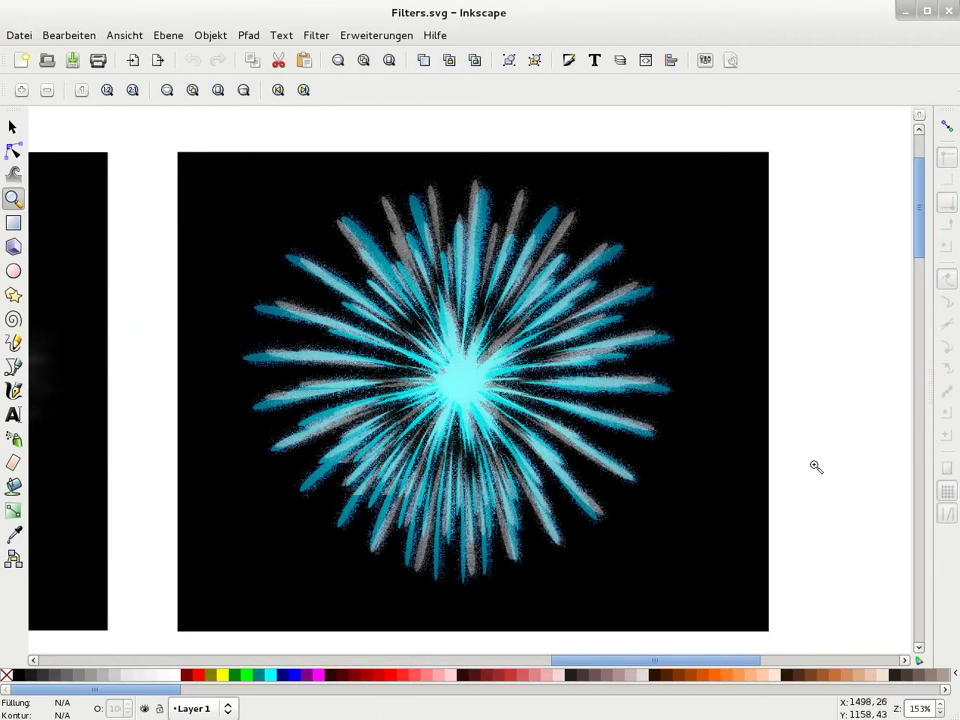
{"action": "key", "text": "minus"}
{"action": "key", "text": "minus"}
{"action": "key", "text": "minus"}
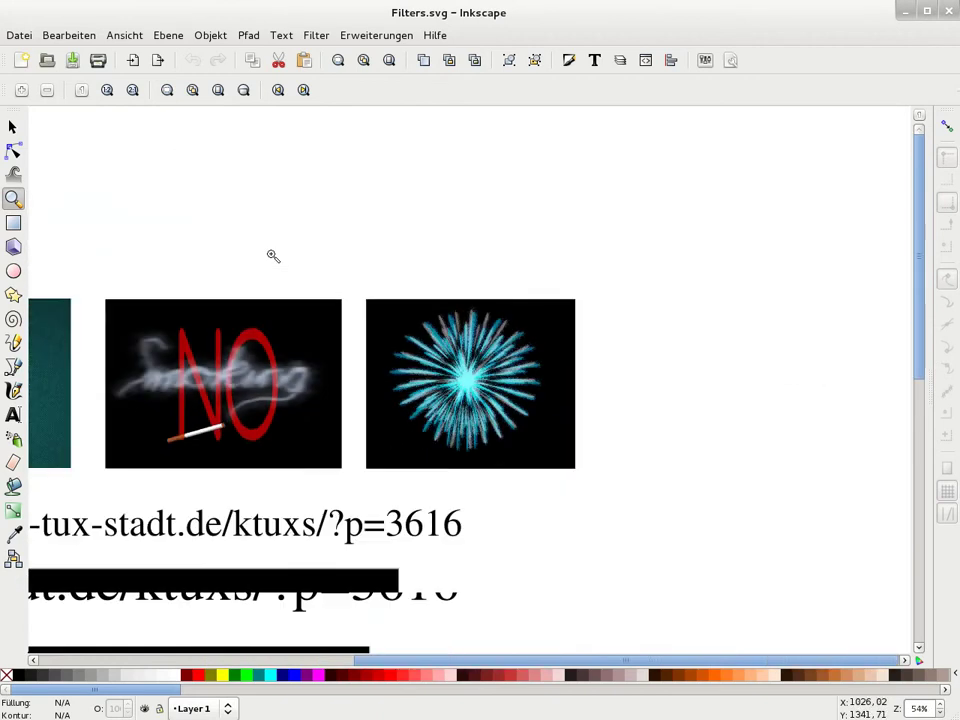
{"action": "key", "text": "minus"}
{"action": "key", "text": "minus"}
- Pan to the Power of Filter graphic, switch to the Selector tool and zoom out
{"action": "scroll", "coordinate": [270, 288], "scroll_direction": "down", "scroll_amount": 2}
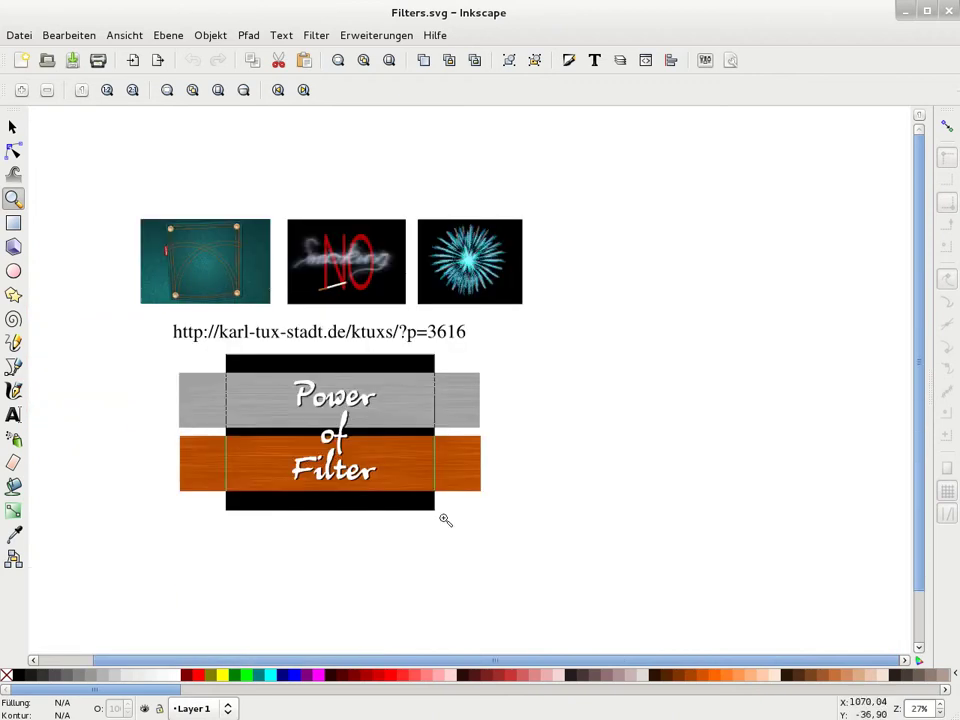
{"action": "left_click_drag", "start_coordinate": [495, 547], "coordinate": [170, 350]}
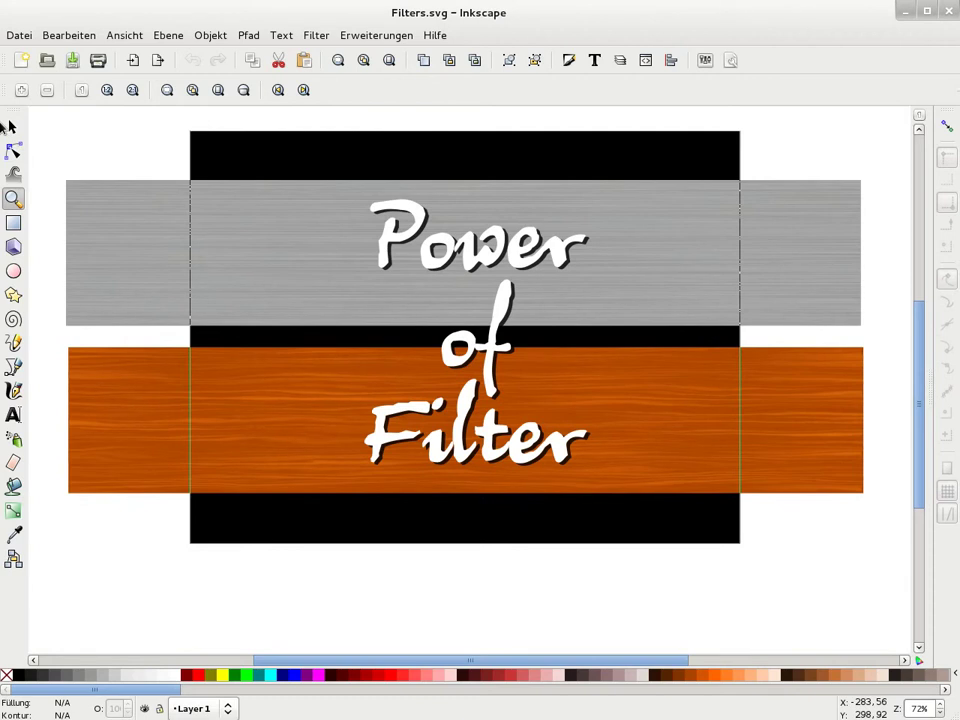
{"action": "left_click", "coordinate": [12, 126]}
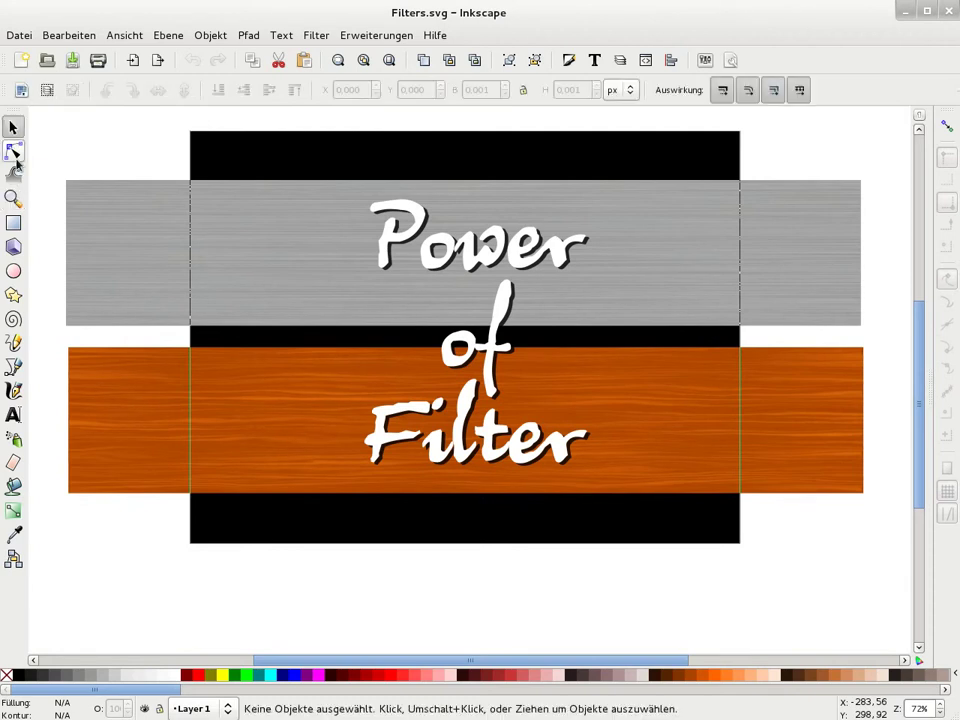
{"action": "key", "text": "minus"}
{"action": "key", "text": "minus"}
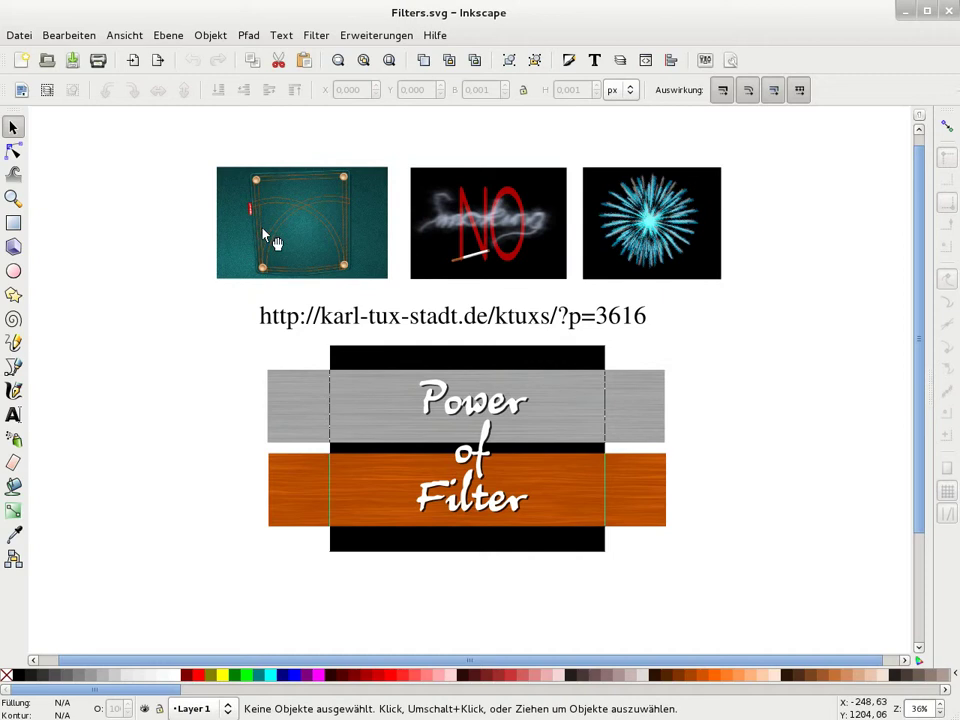
- Rubber-band select the three top images and the URL text and delete them
{"action": "left_click_drag", "start_coordinate": [182, 142], "coordinate": [781, 329]}
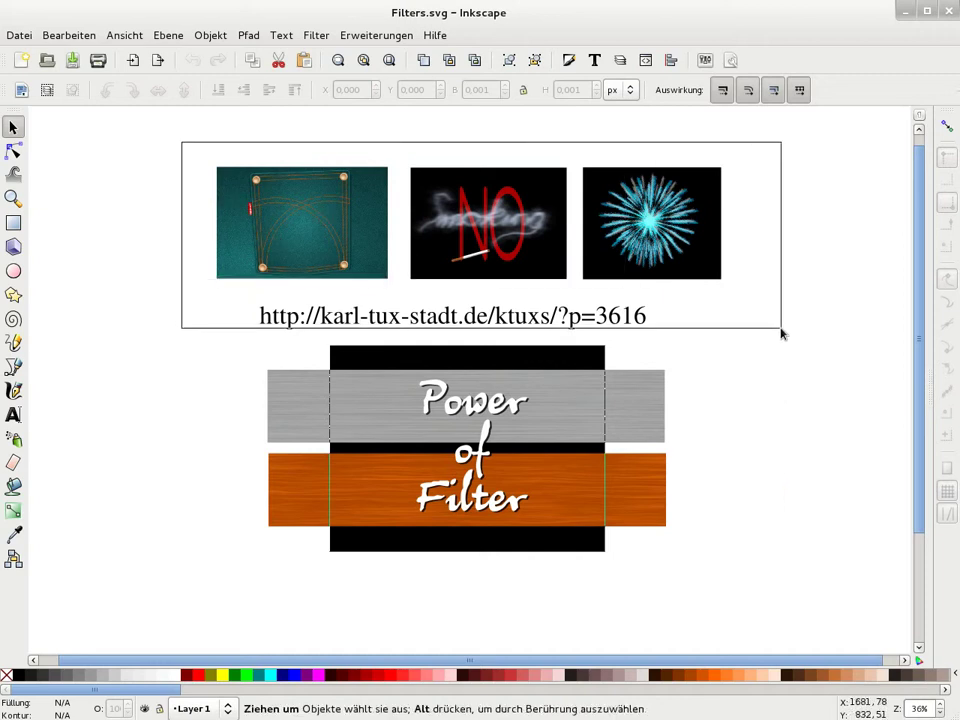
{"action": "key", "text": "Delete"}
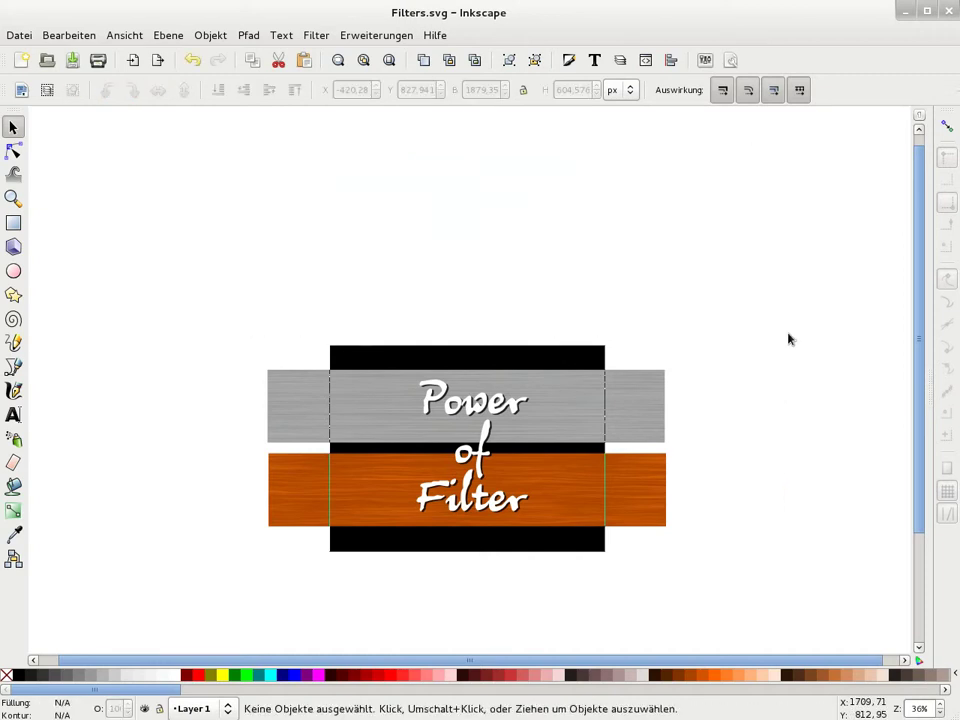
{"action": "scroll", "coordinate": [776, 340], "scroll_direction": "down", "scroll_amount": 1}
{"action": "scroll", "coordinate": [775, 343], "scroll_direction": "down", "scroll_amount": 1}
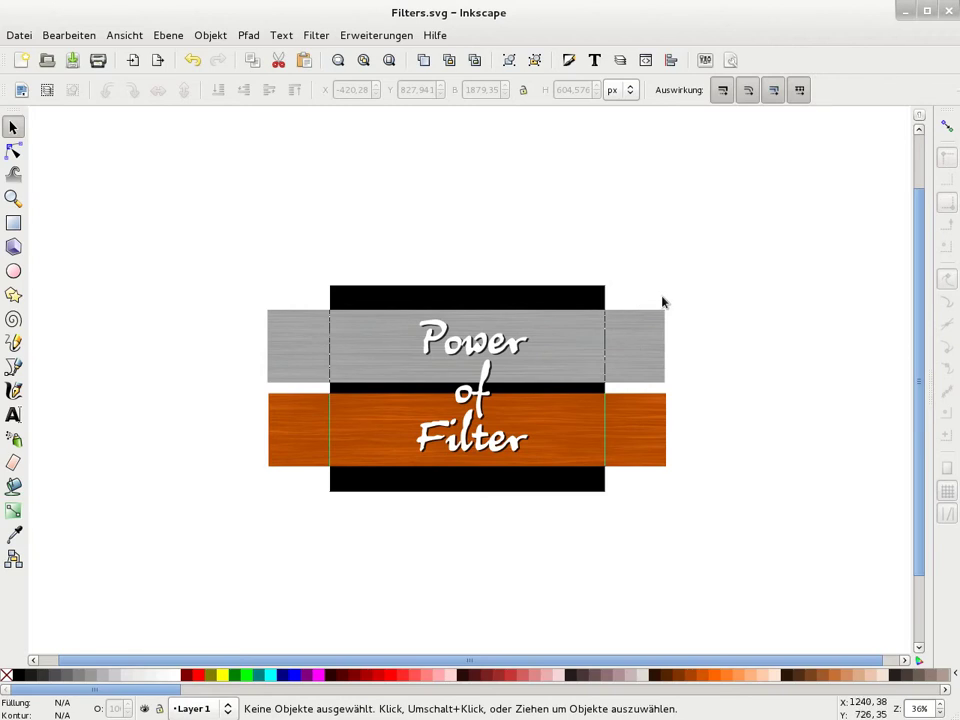
{"action": "scroll", "coordinate": [665, 298], "scroll_direction": "down", "scroll_amount": 1}
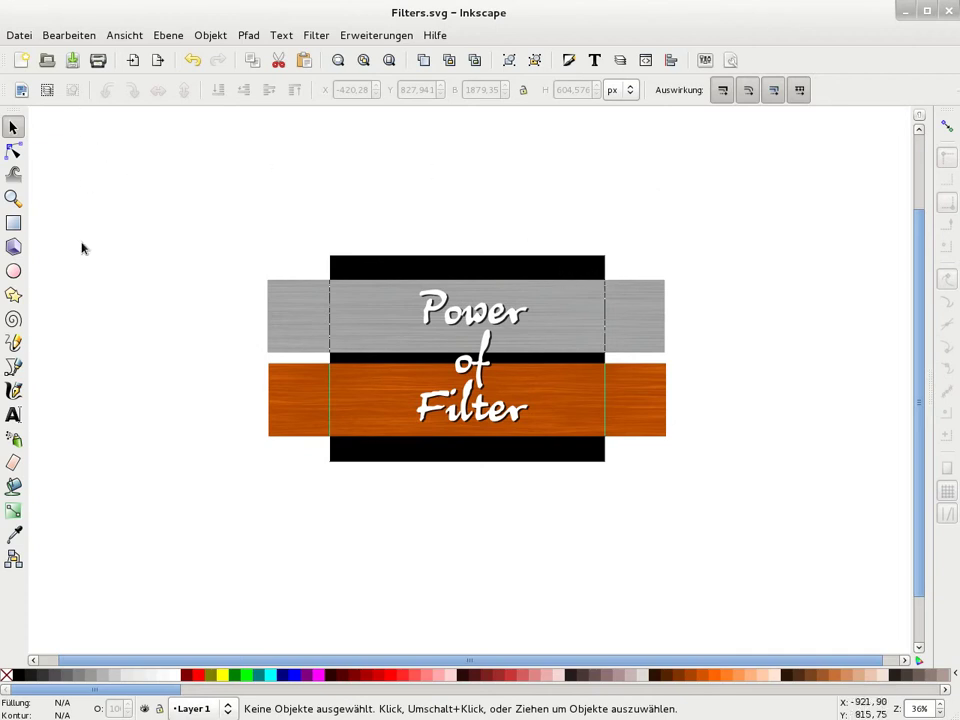
{"action": "scroll", "coordinate": [163, 397], "scroll_direction": "up", "scroll_amount": 1}
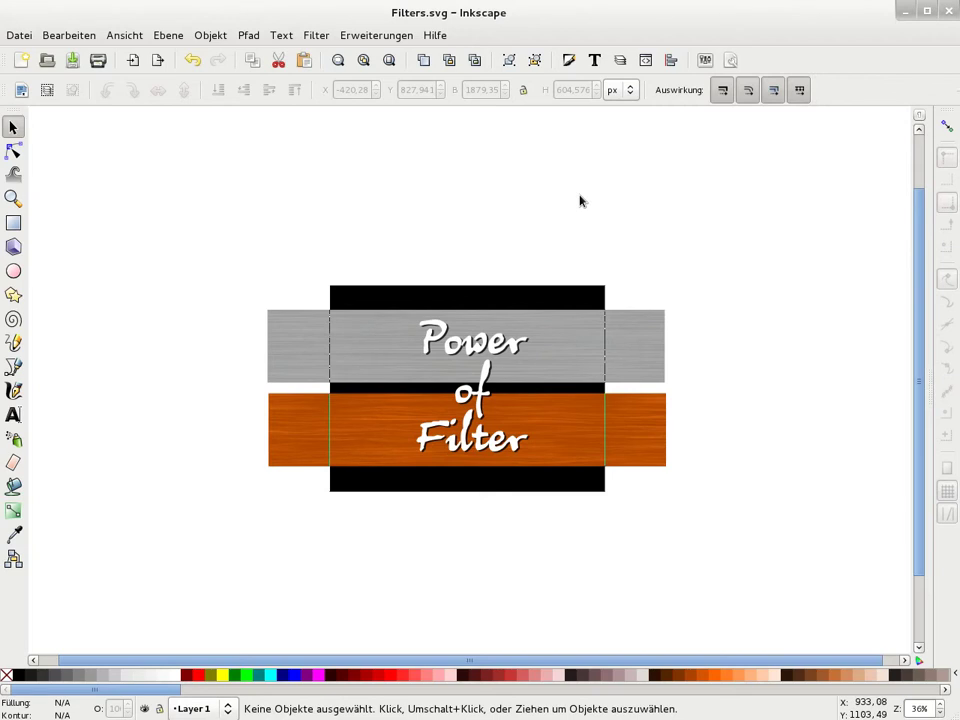
{"action": "scroll", "coordinate": [290, 340], "scroll_direction": "up", "scroll_amount": 2}
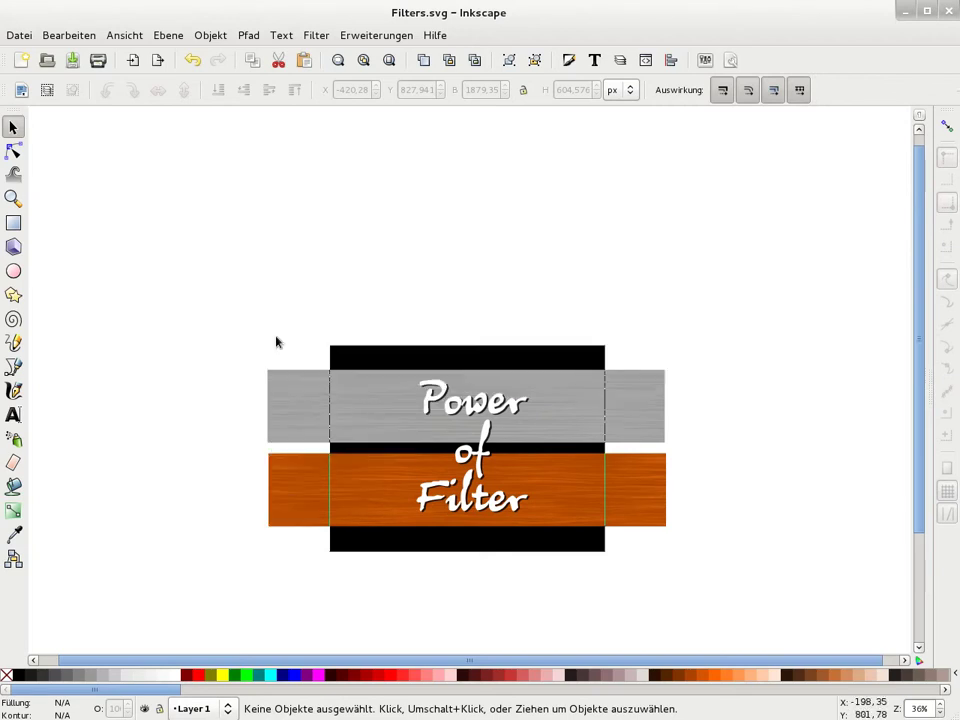
{"action": "scroll", "coordinate": [277, 342], "scroll_direction": "down", "scroll_amount": 1}
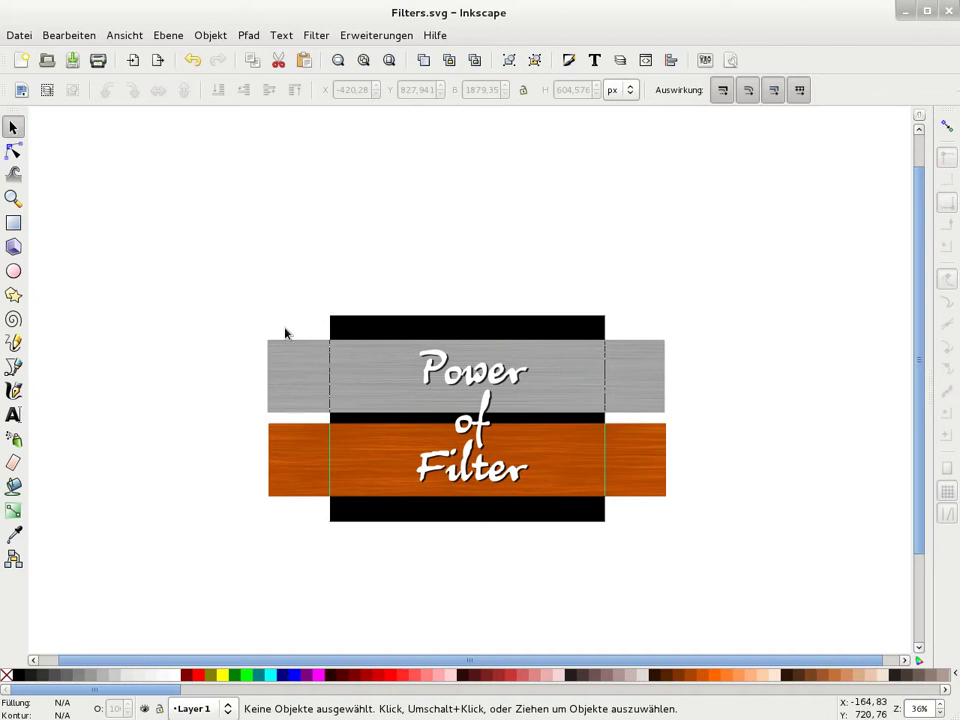
{"action": "scroll", "coordinate": [285, 333], "scroll_direction": "down", "scroll_amount": 2}
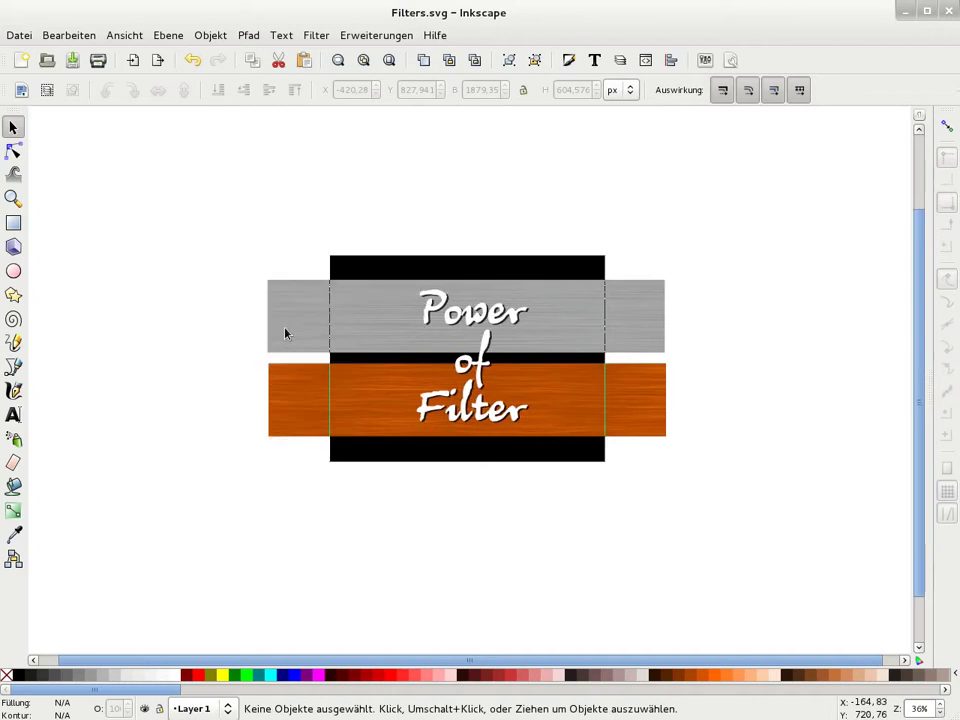
{"action": "scroll", "coordinate": [285, 333], "scroll_direction": "up", "scroll_amount": 3}
{"action": "scroll", "coordinate": [285, 333], "scroll_direction": "down", "scroll_amount": 3}
{"action": "left_click", "coordinate": [245, 35]}
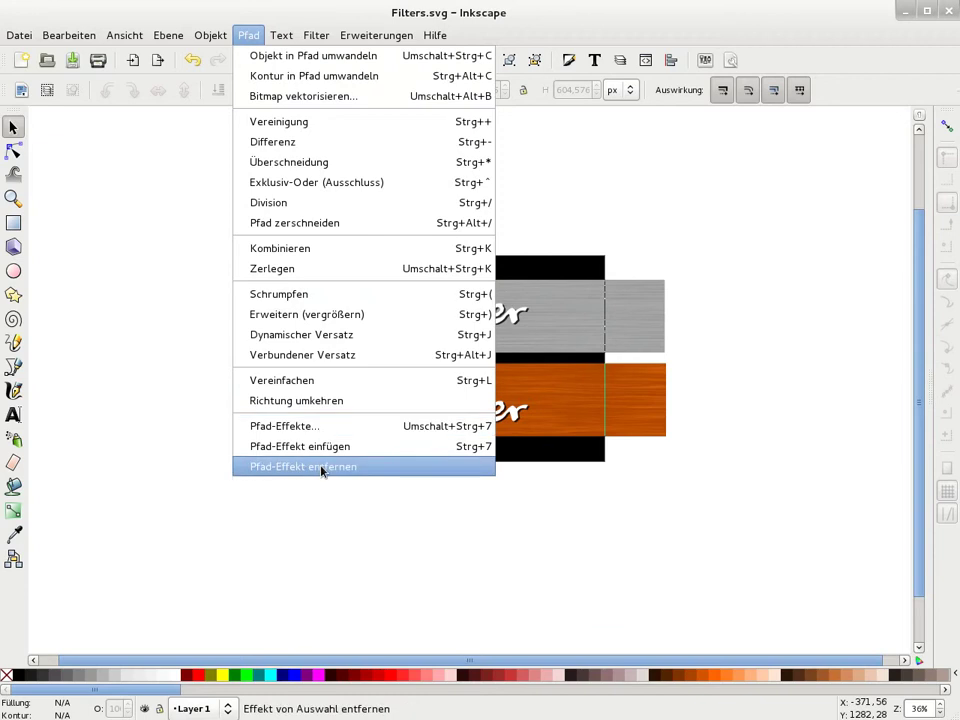
{"action": "mouse_move", "coordinate": [210, 35]}
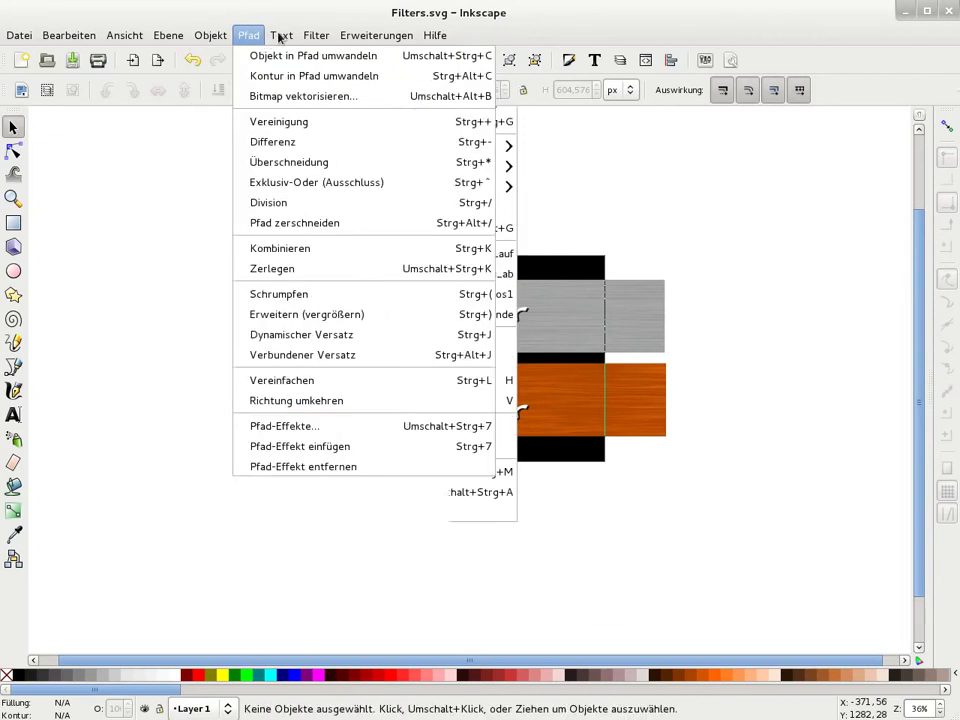
{"action": "mouse_move", "coordinate": [316, 35]}
{"action": "left_click", "coordinate": [392, 449]}
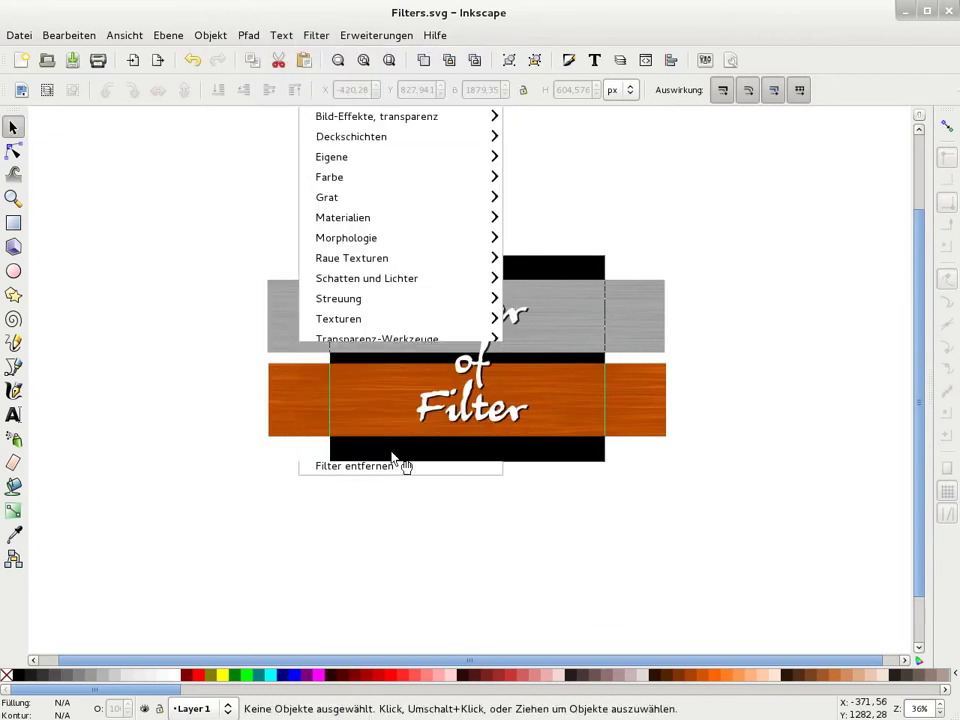
{"action": "left_click", "coordinate": [290, 394]}
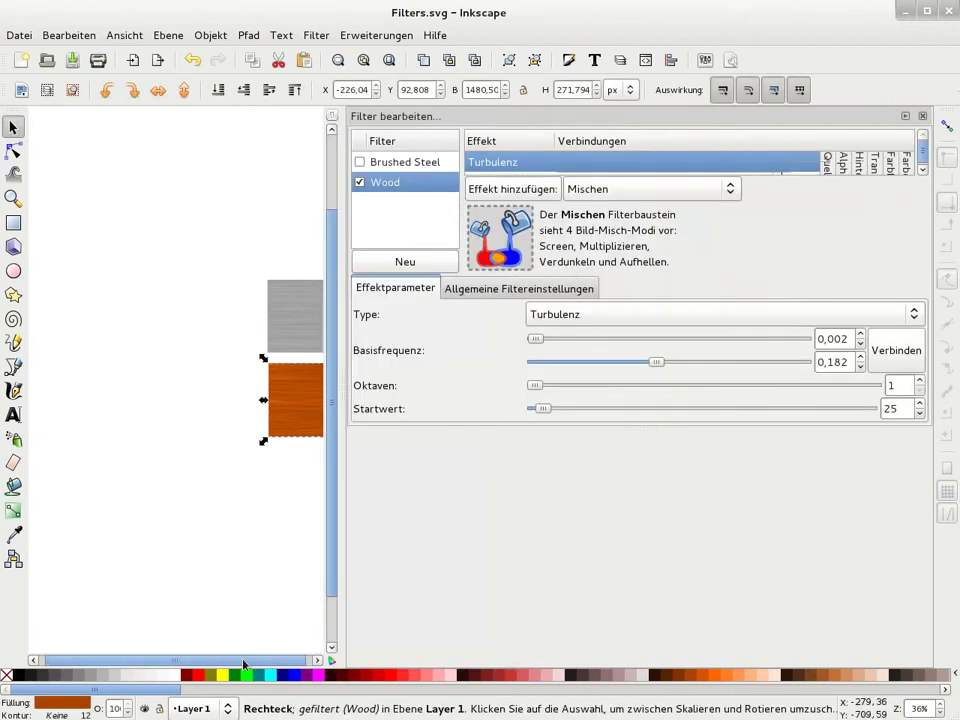
{"action": "scroll", "coordinate": [212, 662], "scroll_direction": "right", "scroll_amount": 1}
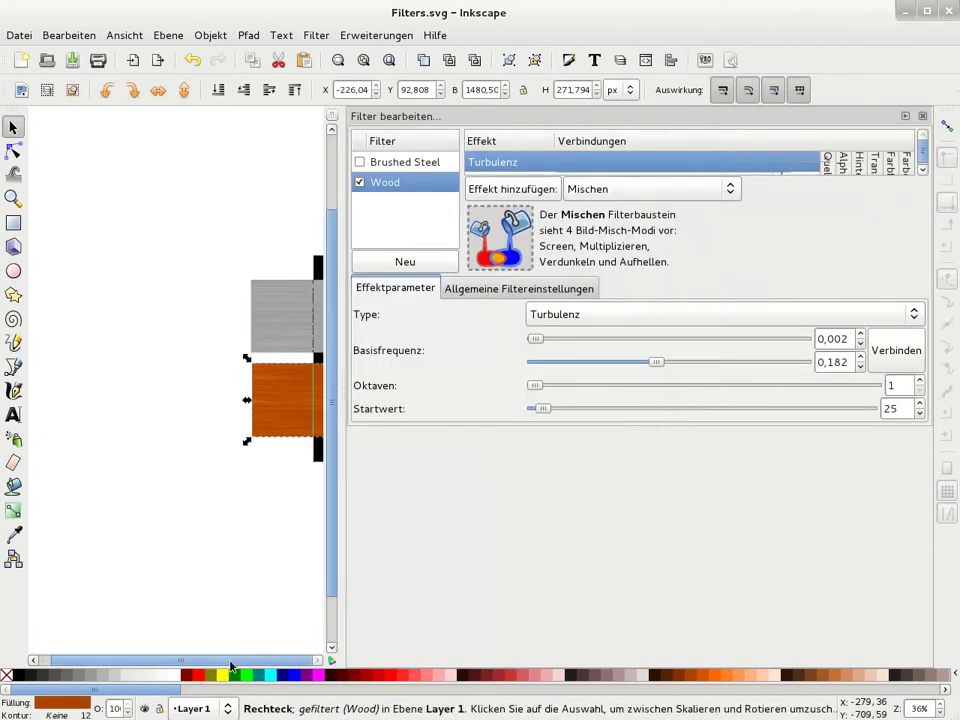
{"action": "left_click", "coordinate": [360, 183]}
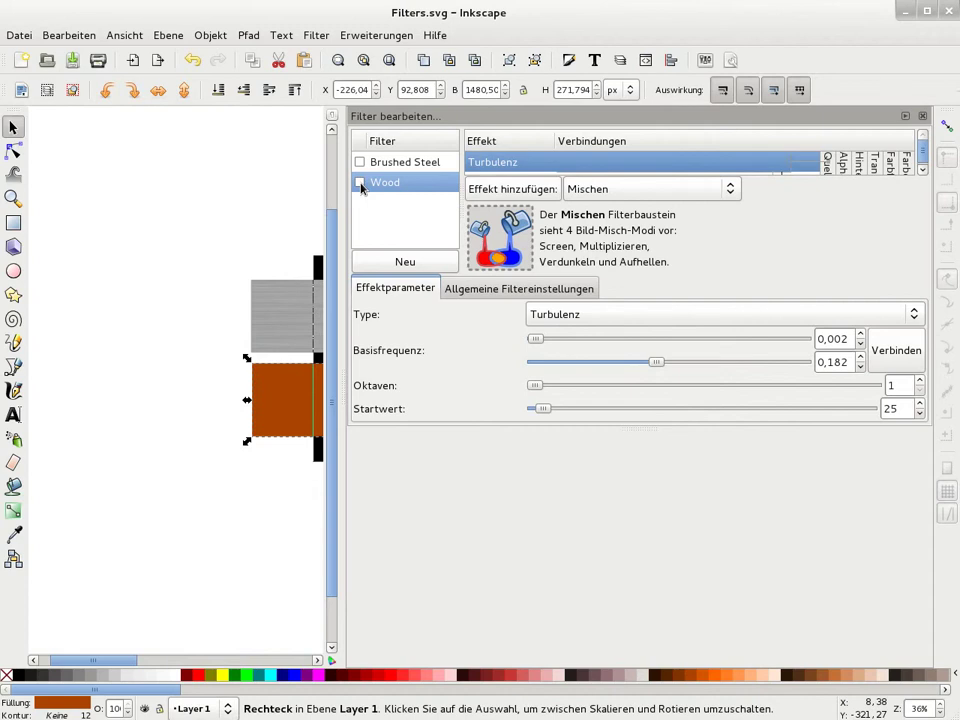
{"action": "left_click", "coordinate": [360, 183]}
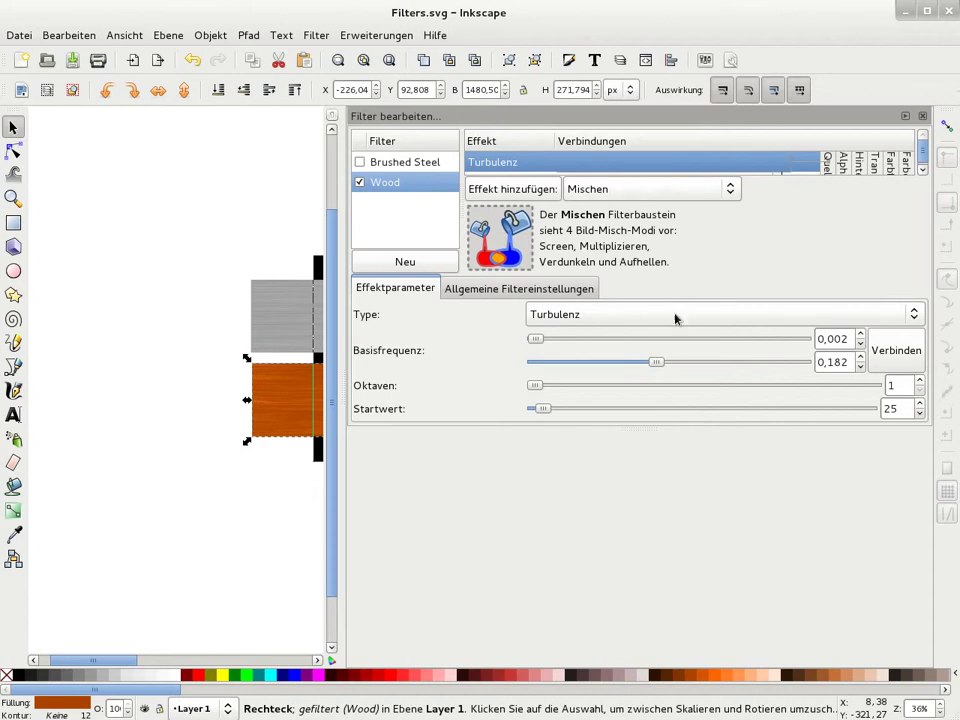
{"action": "mouse_move", "coordinate": [649, 429]}
{"action": "left_mouse_down"}
{"action": "mouse_move", "coordinate": [650, 487]}
{"action": "mouse_move", "coordinate": [604, 612]}
{"action": "left_mouse_up"}
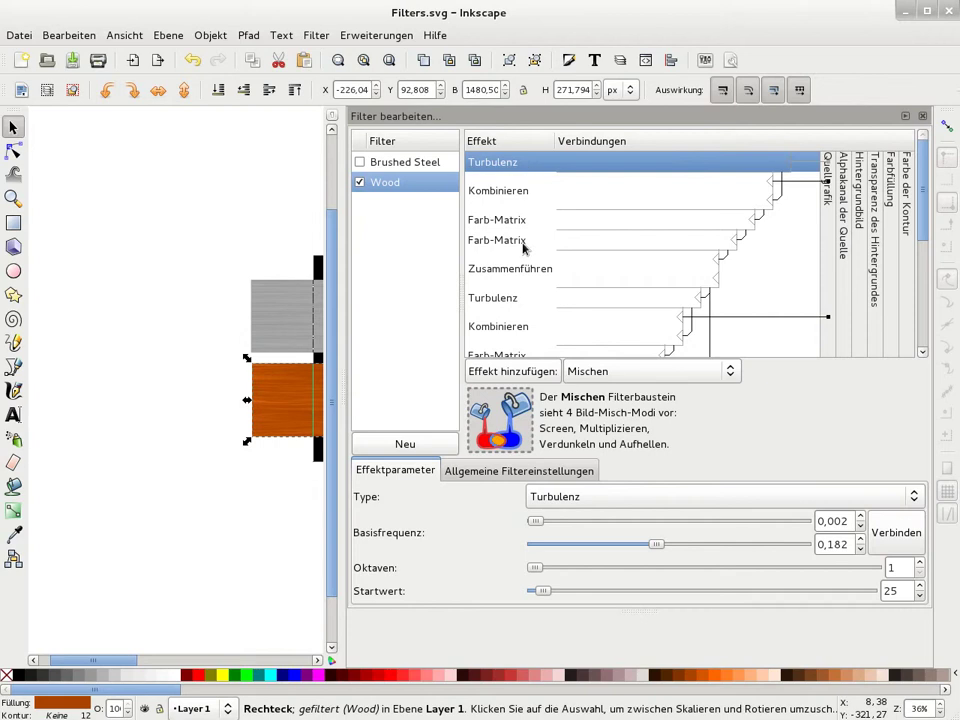
{"action": "left_click", "coordinate": [922, 116]}
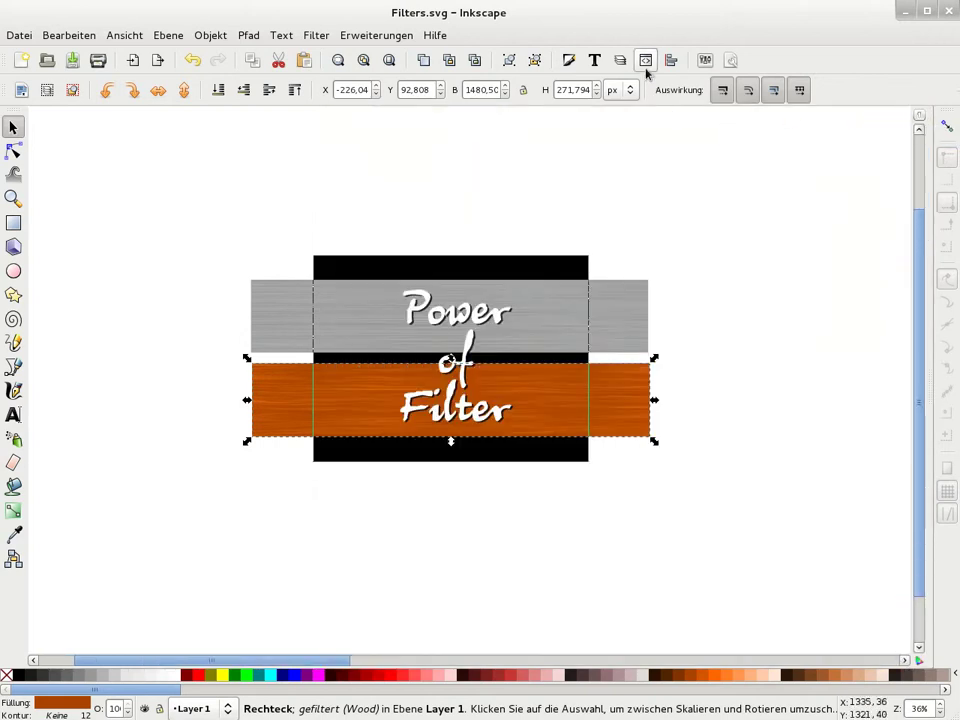
- Inspect the Wood filter's feTurbulence3968 node attributes in the XML Editor, then close it
{"action": "left_click", "coordinate": [646, 60]}
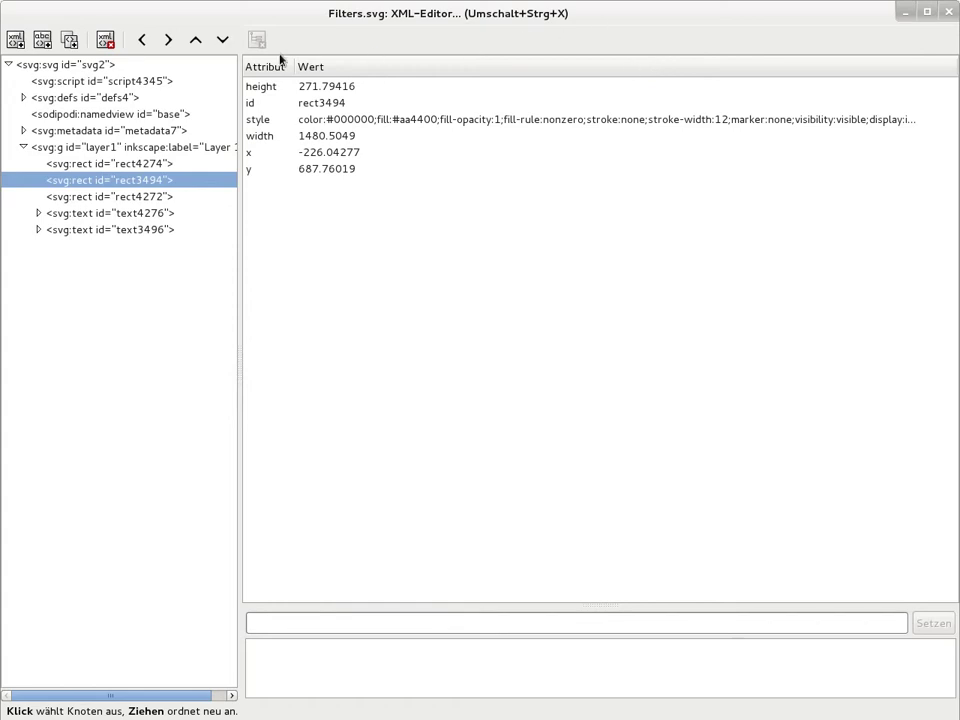
{"action": "left_click", "coordinate": [23, 98]}
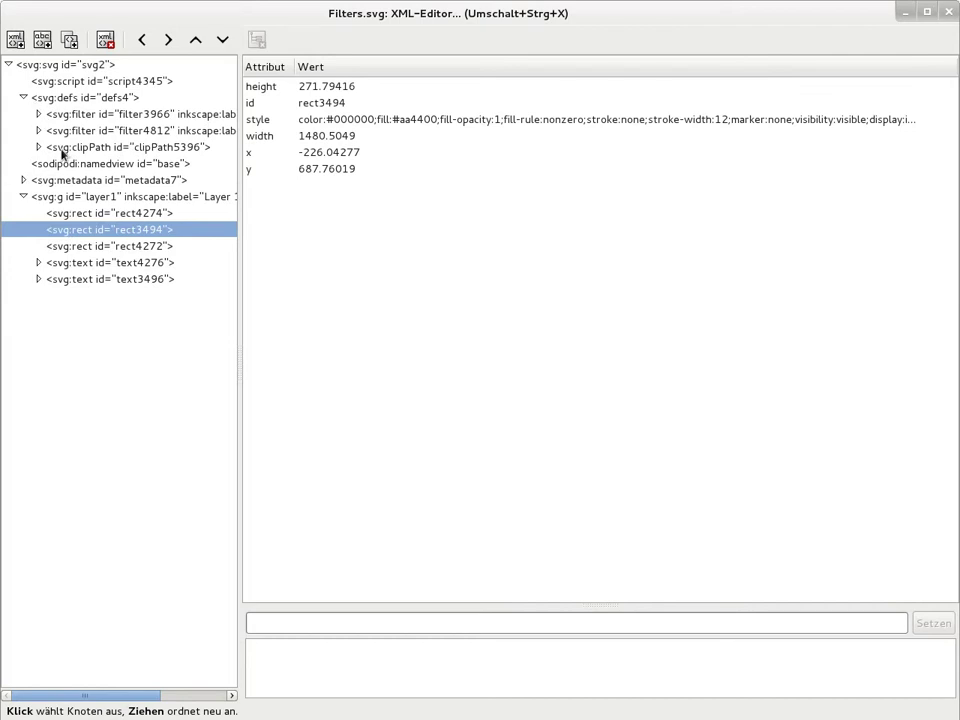
{"action": "left_click_drag", "start_coordinate": [240, 304], "coordinate": [391, 304]}
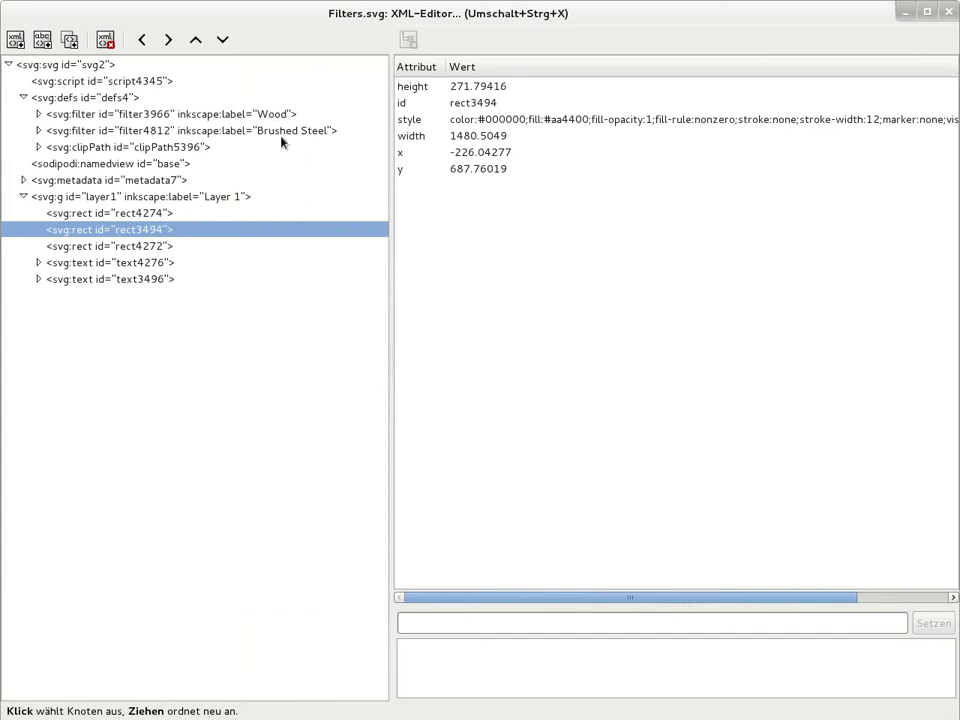
{"action": "left_click", "coordinate": [38, 114]}
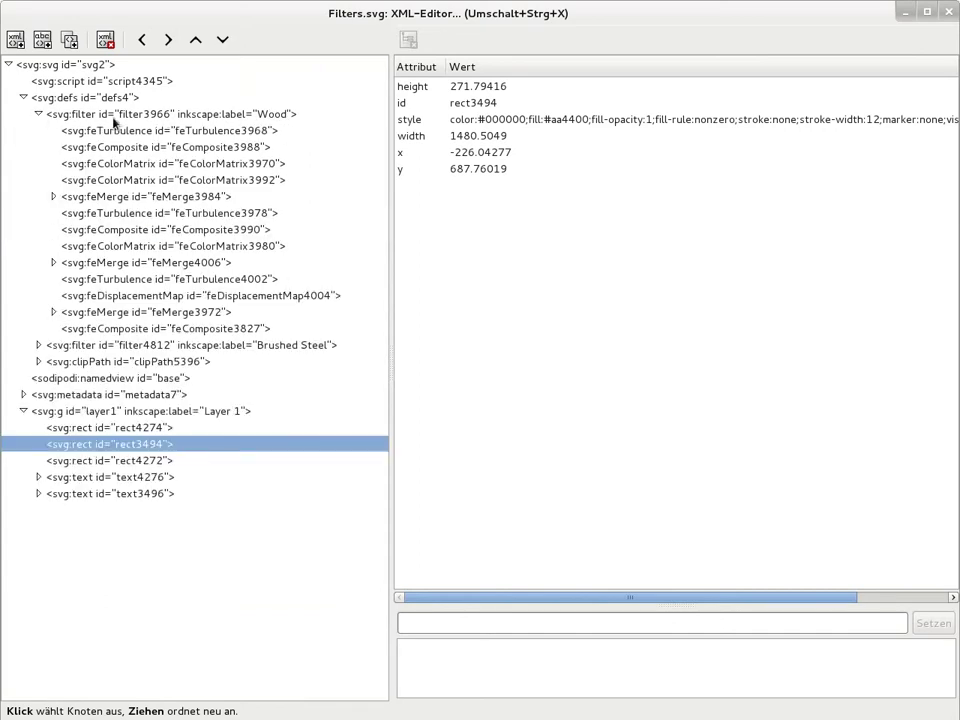
{"action": "left_click", "coordinate": [157, 115]}
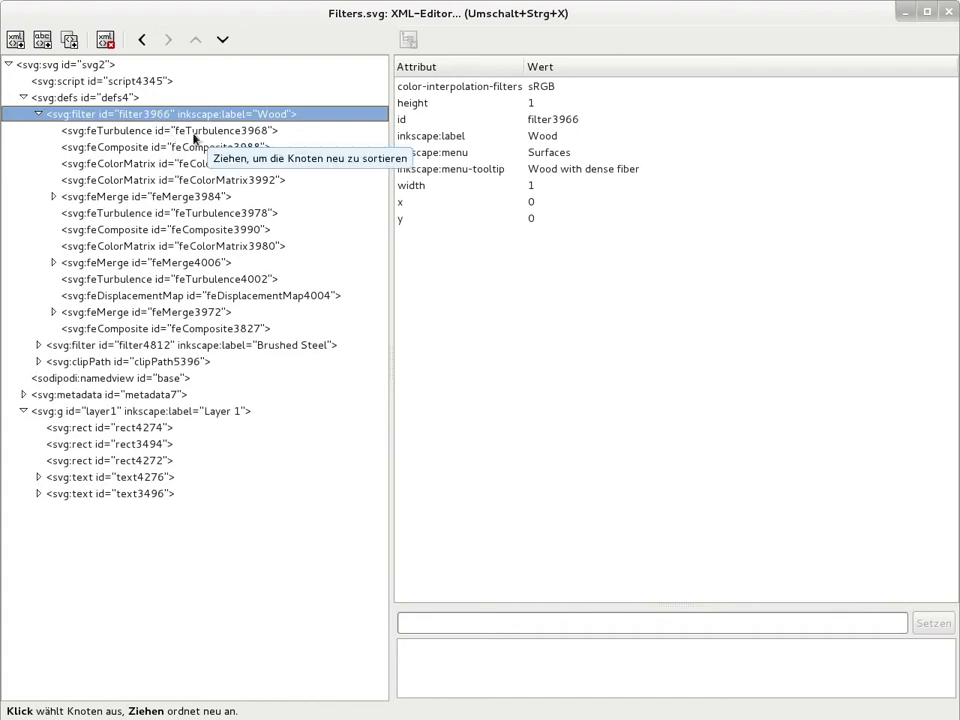
{"action": "left_click", "coordinate": [132, 133]}
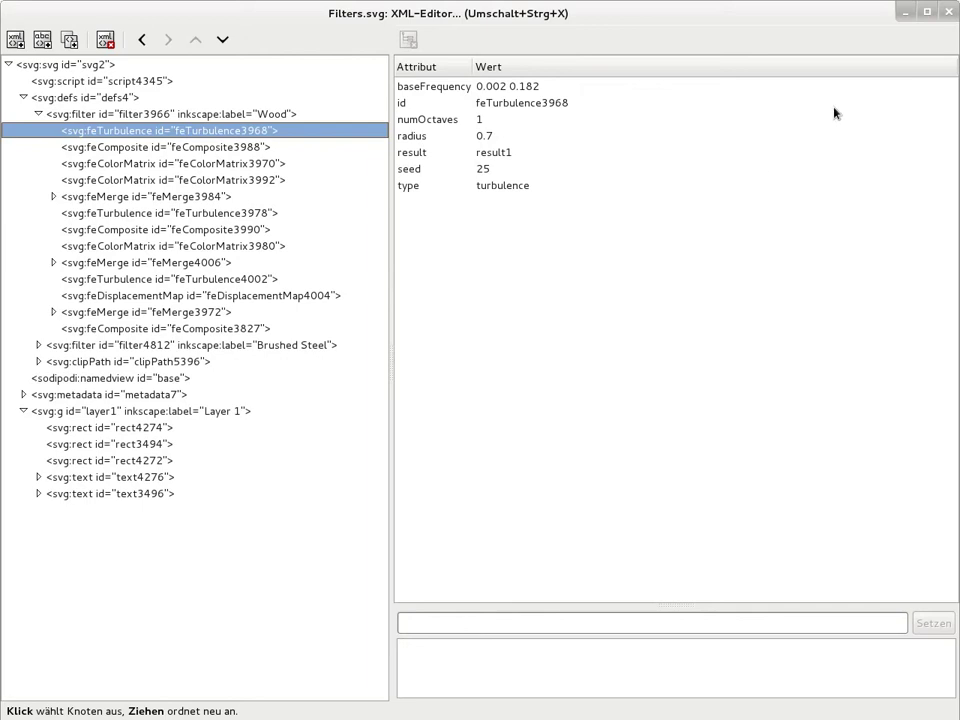
{"action": "left_click", "coordinate": [950, 13]}
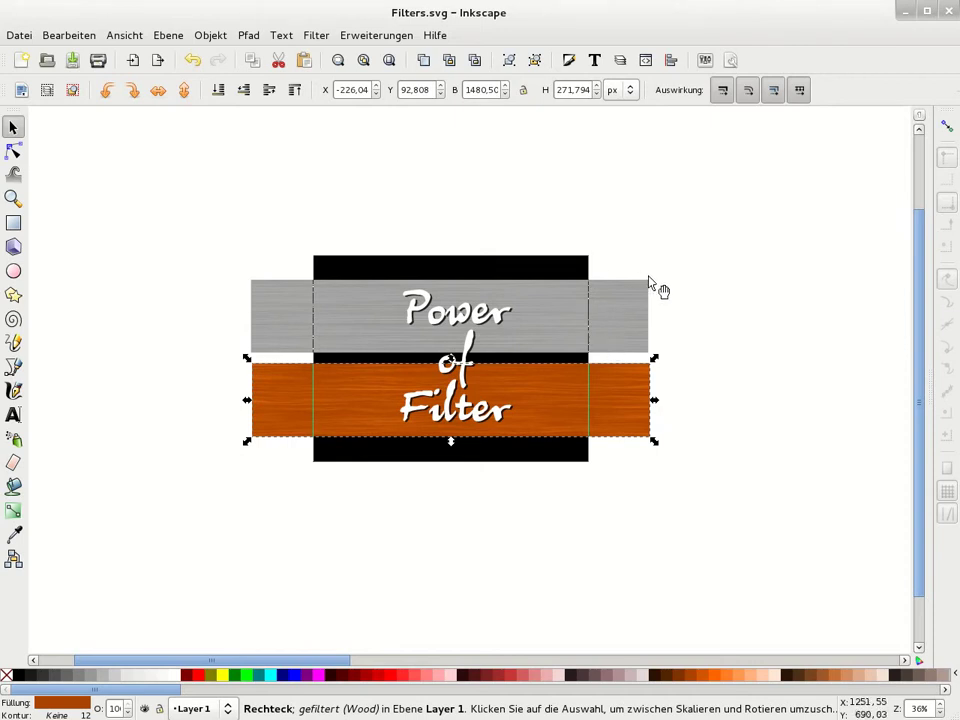
- Draw a rectangle above the artwork with opacity 100, no stroke and black fill
{"action": "left_click", "coordinate": [13, 222]}
{"action": "left_click_drag", "start_coordinate": [234, 142], "coordinate": [369, 219]}
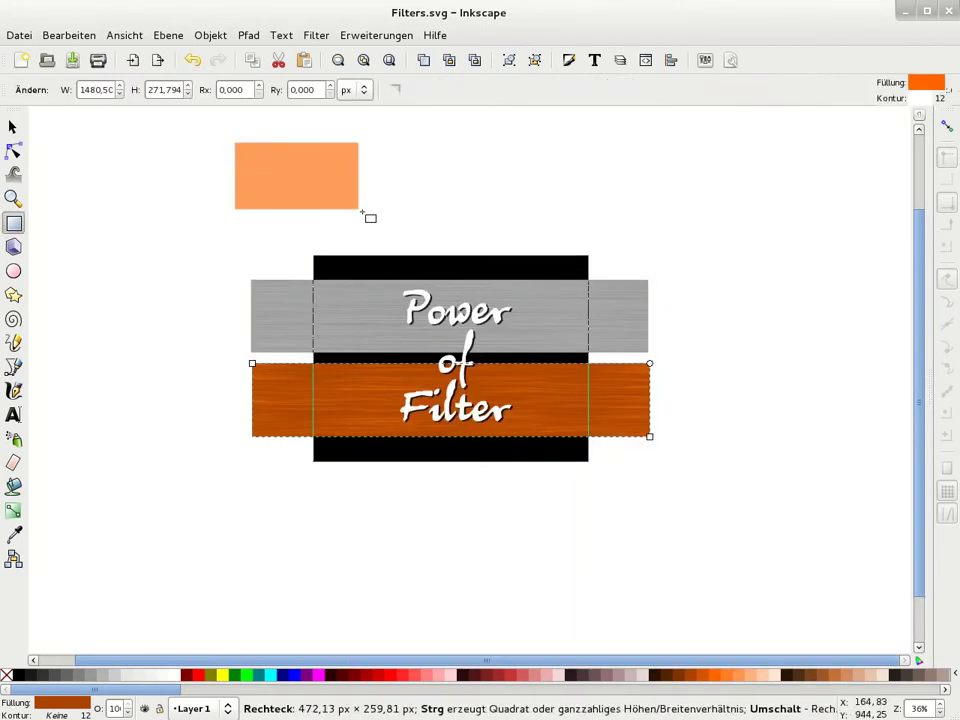
{"action": "type", "text": "100"}
{"action": "key", "text": "Return"}
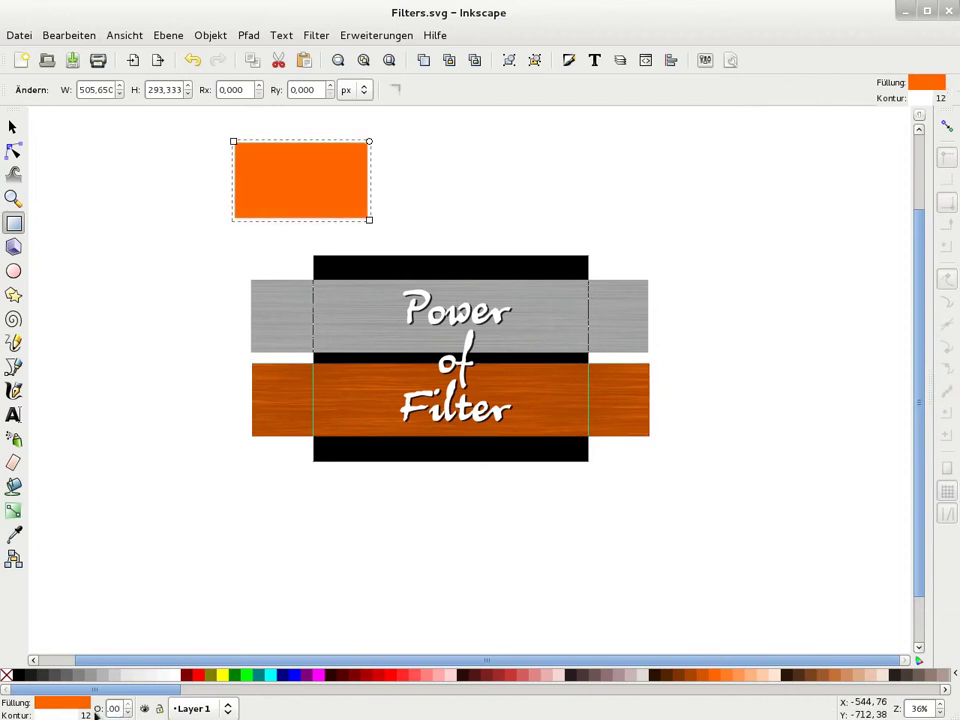
{"action": "right_click", "coordinate": [50, 713]}
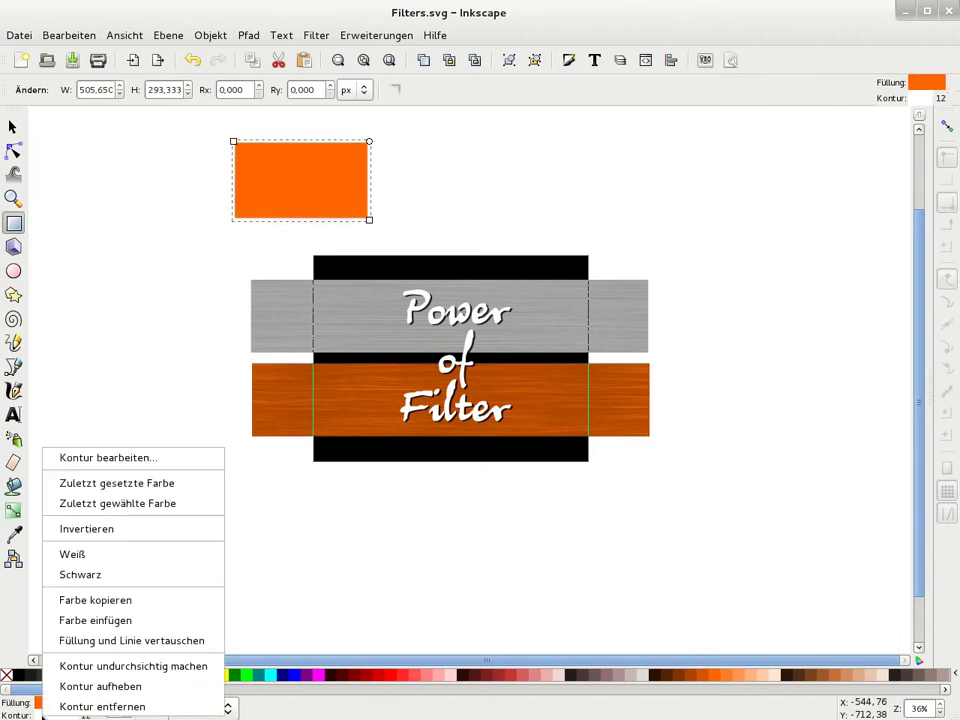
{"action": "left_click", "coordinate": [50, 707]}
{"action": "left_click", "coordinate": [18, 675]}
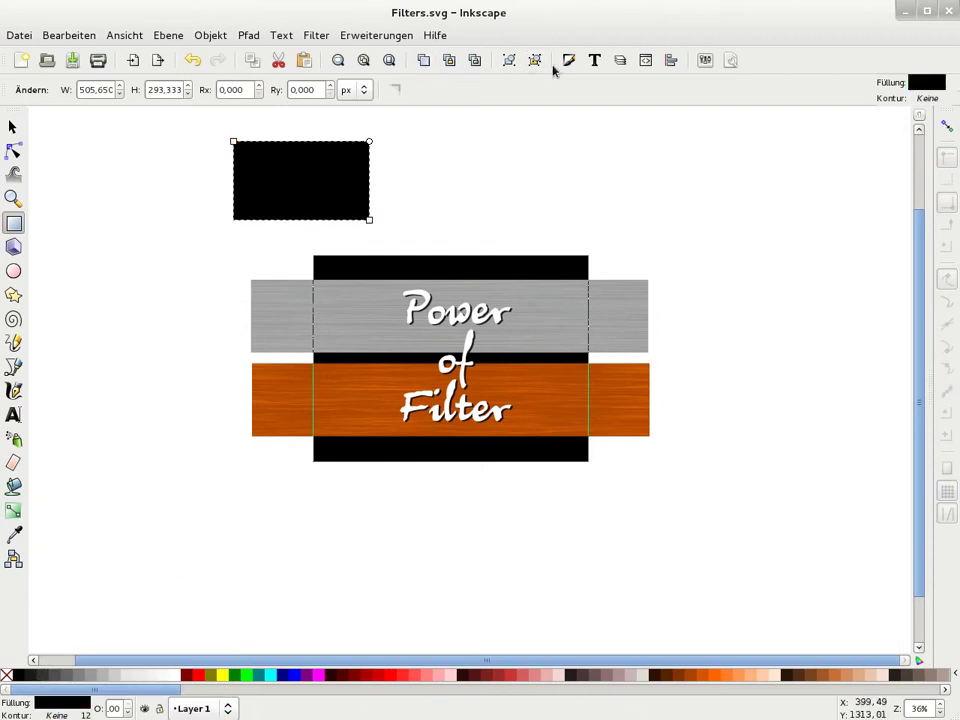
{"action": "key", "text": "s"}
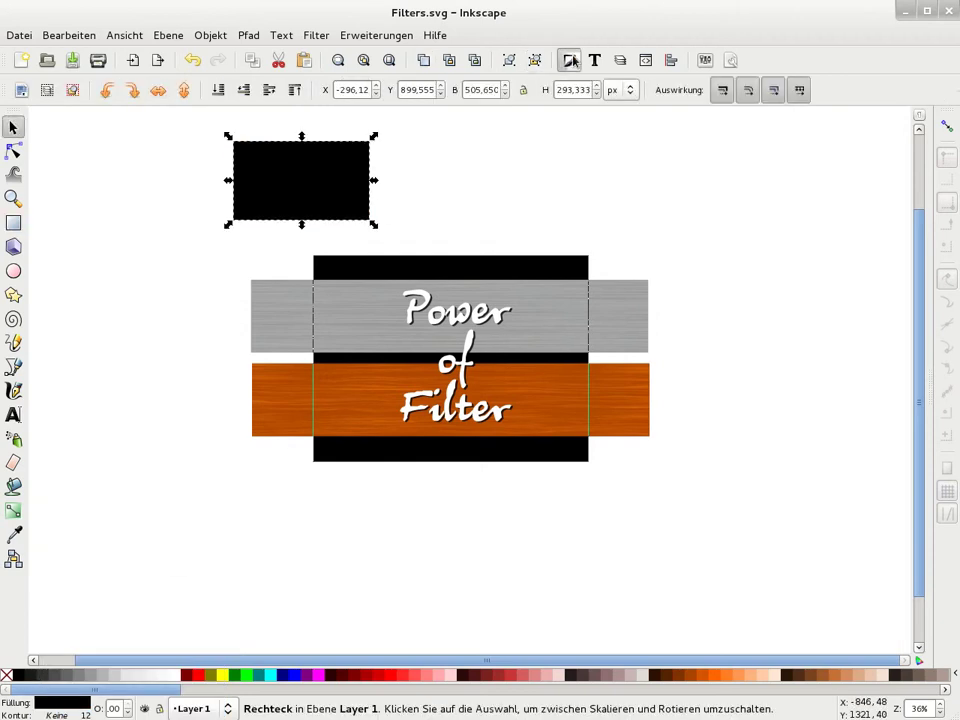
- Set the black rectangle's blur to 5 in Fill and Stroke
{"action": "left_click", "coordinate": [569, 60]}
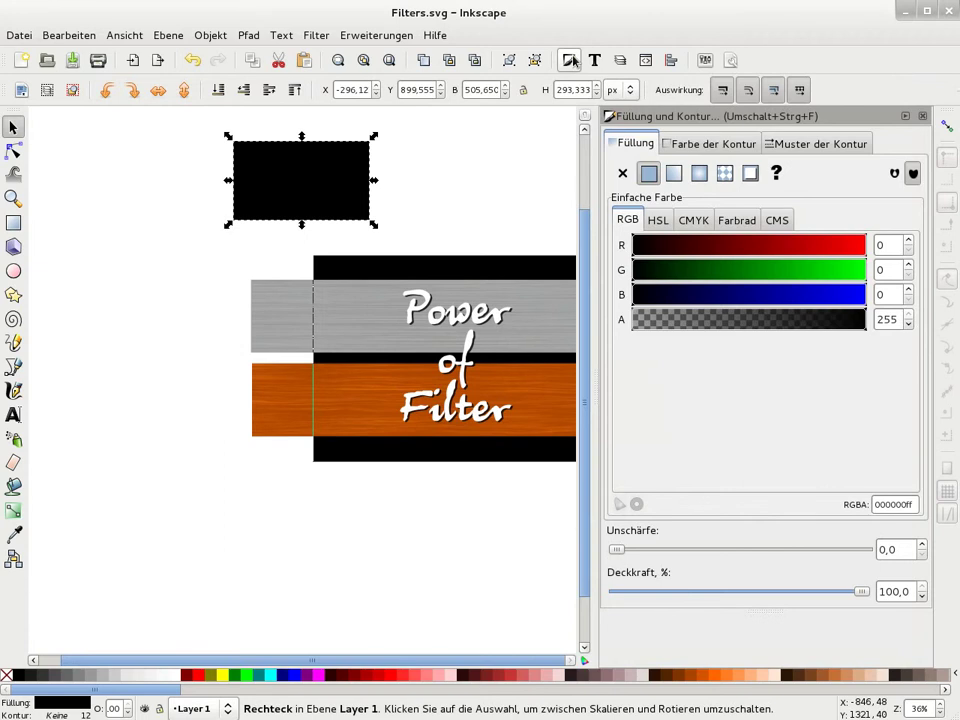
{"action": "left_click", "coordinate": [922, 545]}
{"action": "left_click", "coordinate": [922, 545]}
{"action": "left_click", "coordinate": [922, 545]}
{"action": "left_click", "coordinate": [922, 545]}
{"action": "left_click", "coordinate": [922, 545]}
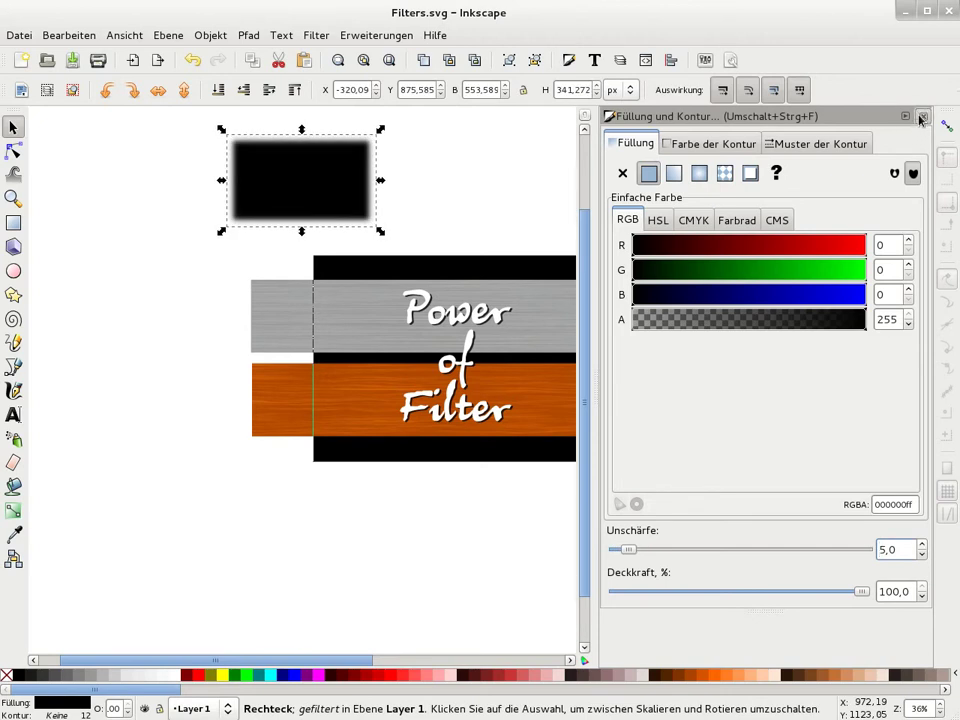
{"action": "key", "text": "ctrl+shift+f"}
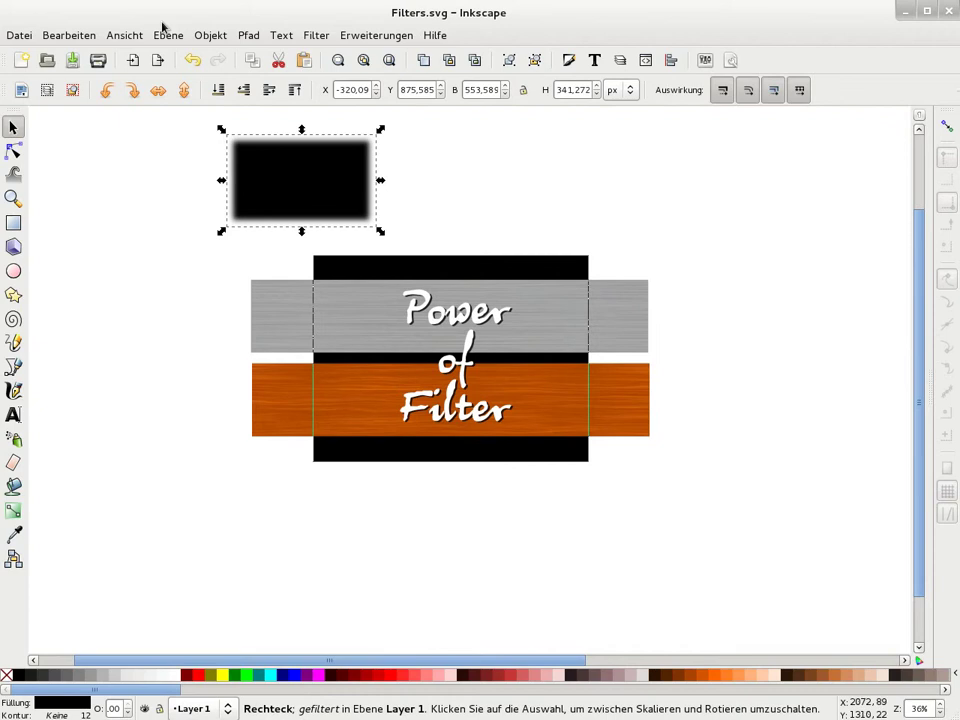
- Uncheck filter4161 in the Filter Editor to remove the rectangle's blur
{"action": "left_click", "coordinate": [318, 36]}
{"action": "left_click", "coordinate": [418, 446]}
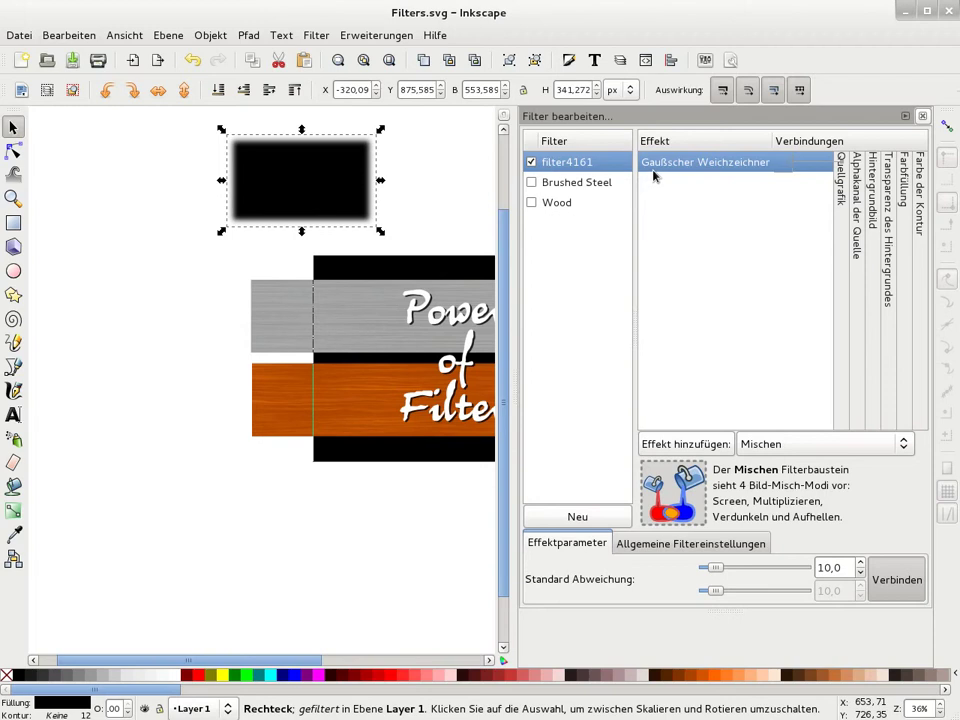
{"action": "left_click", "coordinate": [531, 162]}
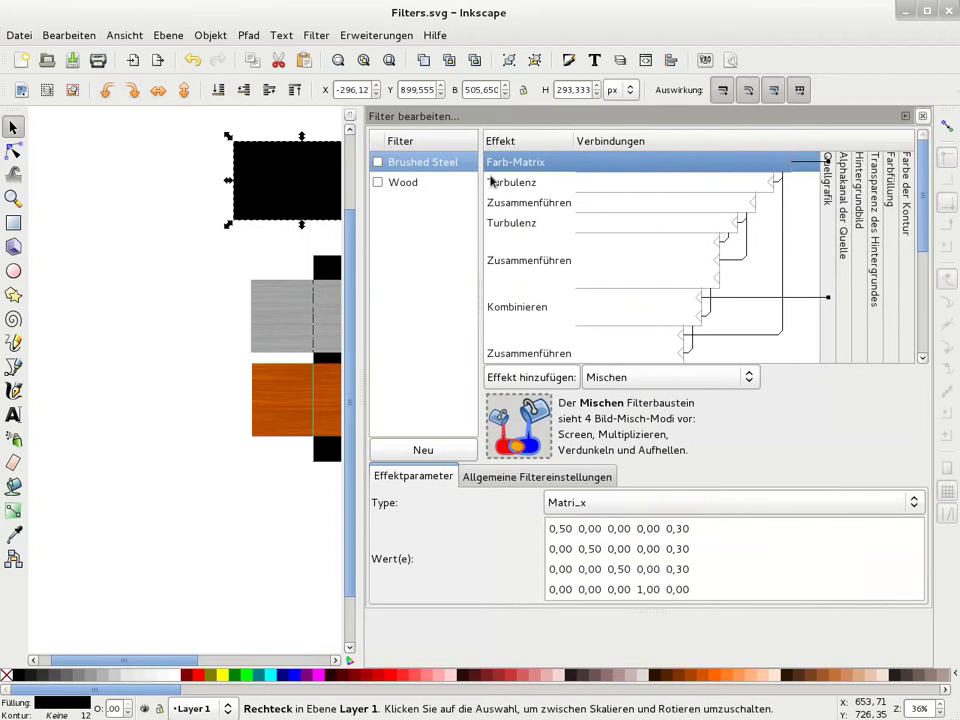
{"action": "left_click_drag", "start_coordinate": [187, 665], "coordinate": [223, 662]}
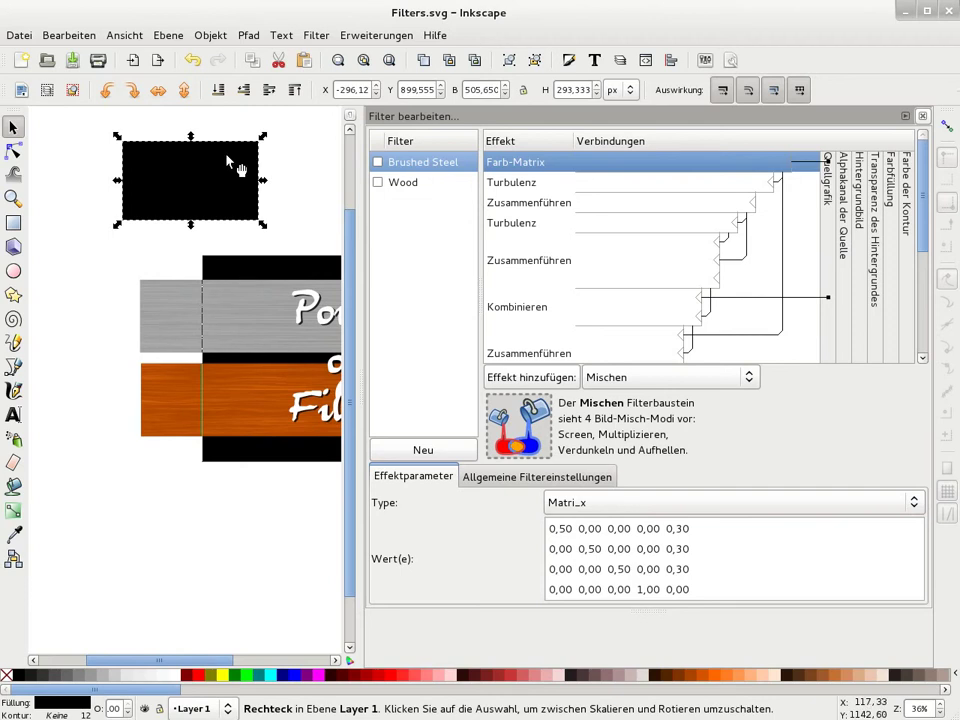
{"action": "left_click", "coordinate": [922, 116]}
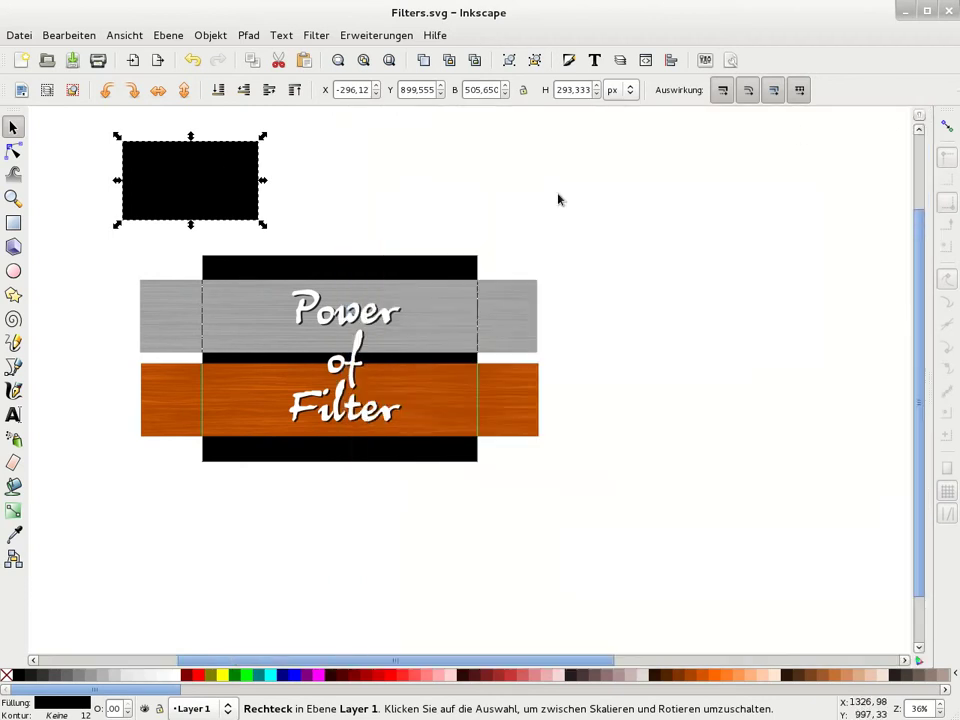
- Delete the black test rectangle and briefly toggle the Fill and Stroke panel
{"action": "key", "text": "Delete"}
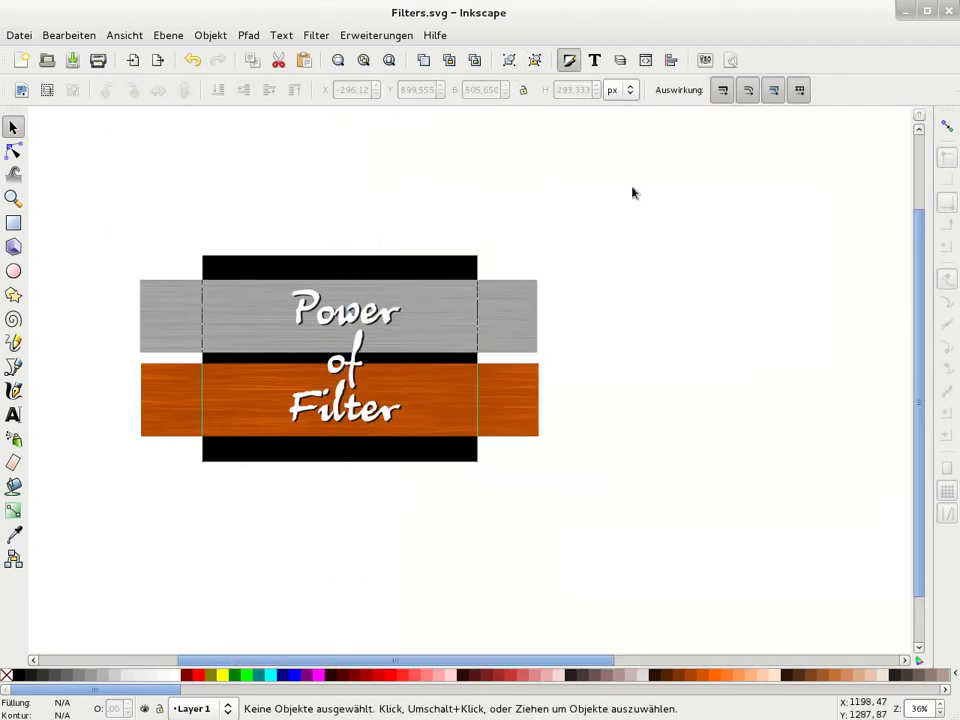
{"action": "left_click", "coordinate": [569, 60]}
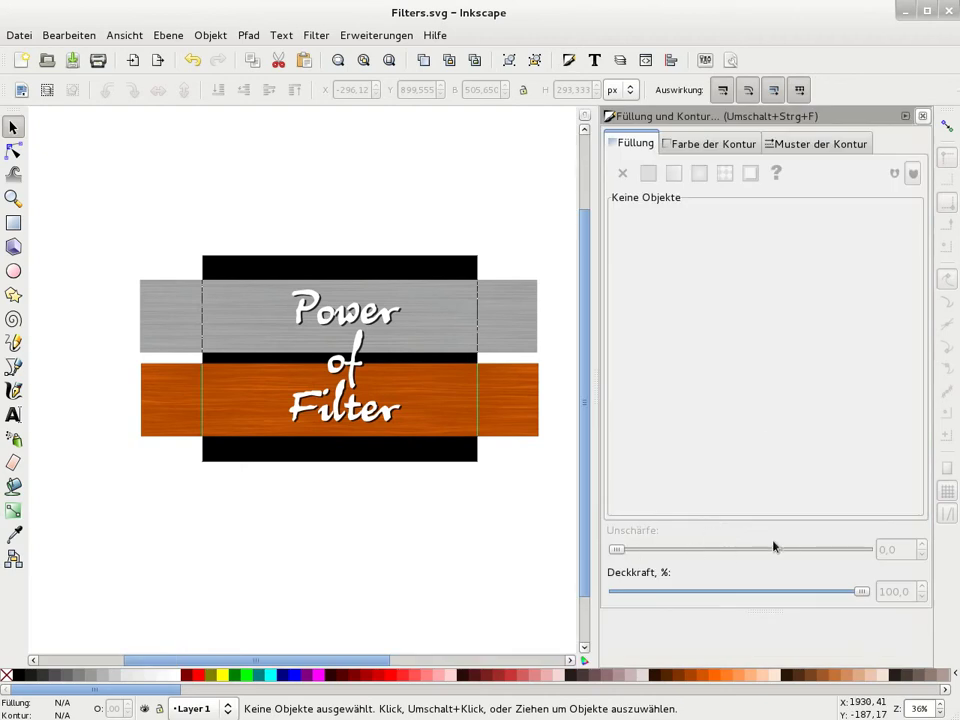
{"action": "left_click", "coordinate": [922, 116]}
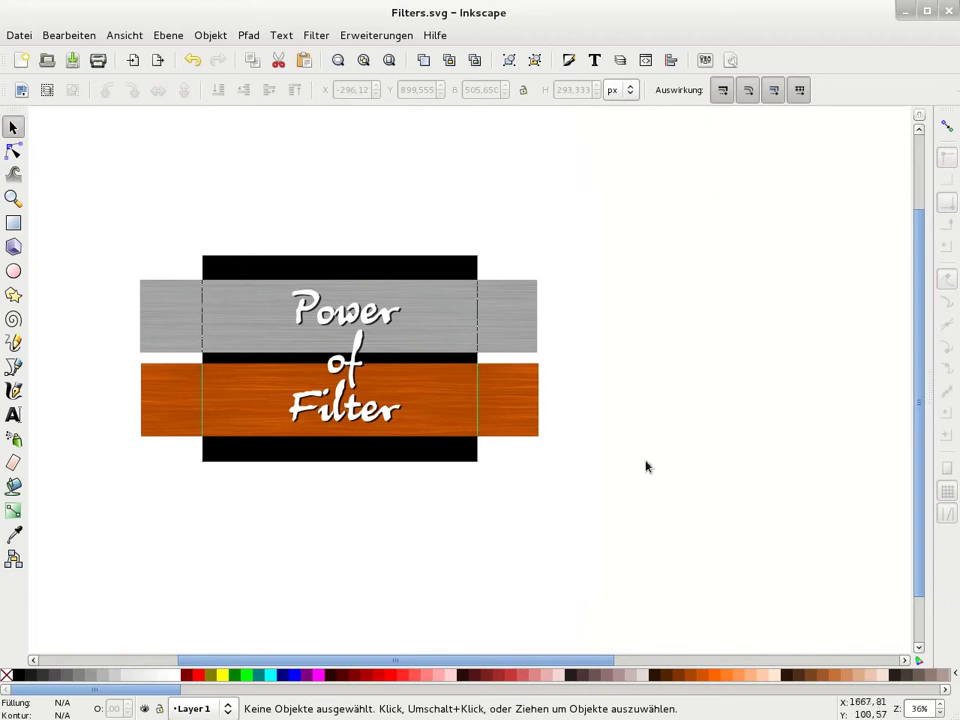
{"action": "left_click", "coordinate": [166, 35]}
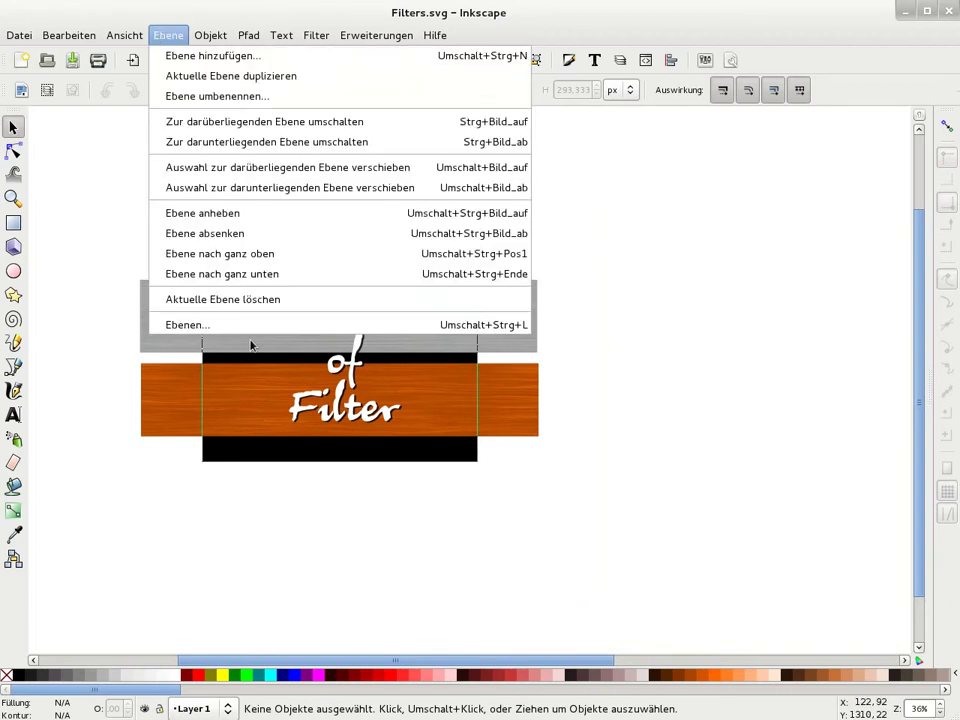
{"action": "left_click", "coordinate": [255, 327]}
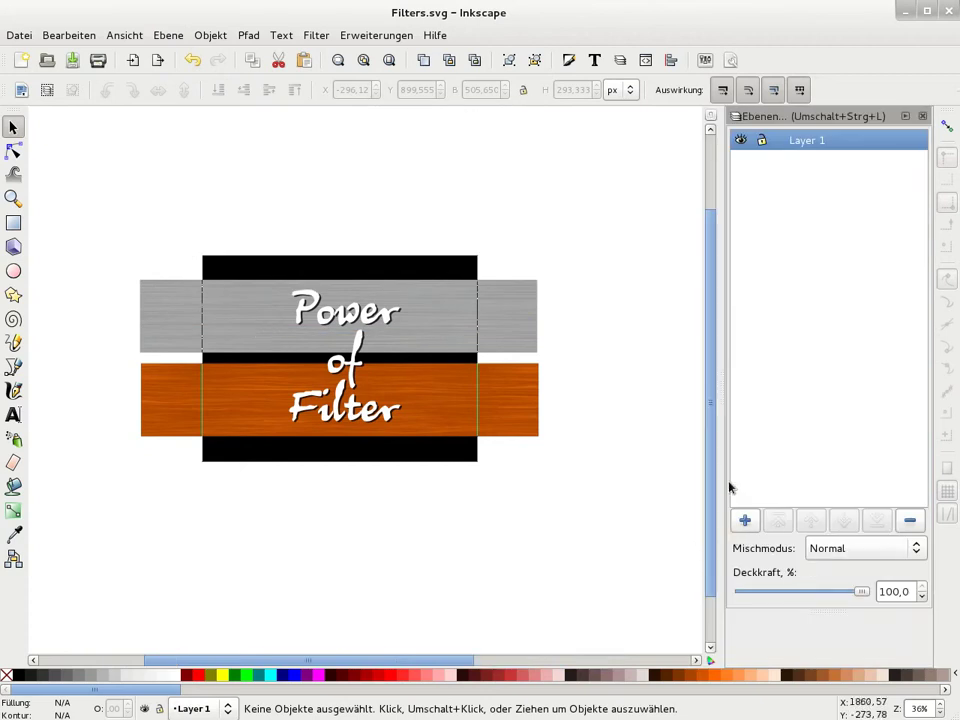
{"action": "left_click_drag", "start_coordinate": [703, 481], "coordinate": [686, 482]}
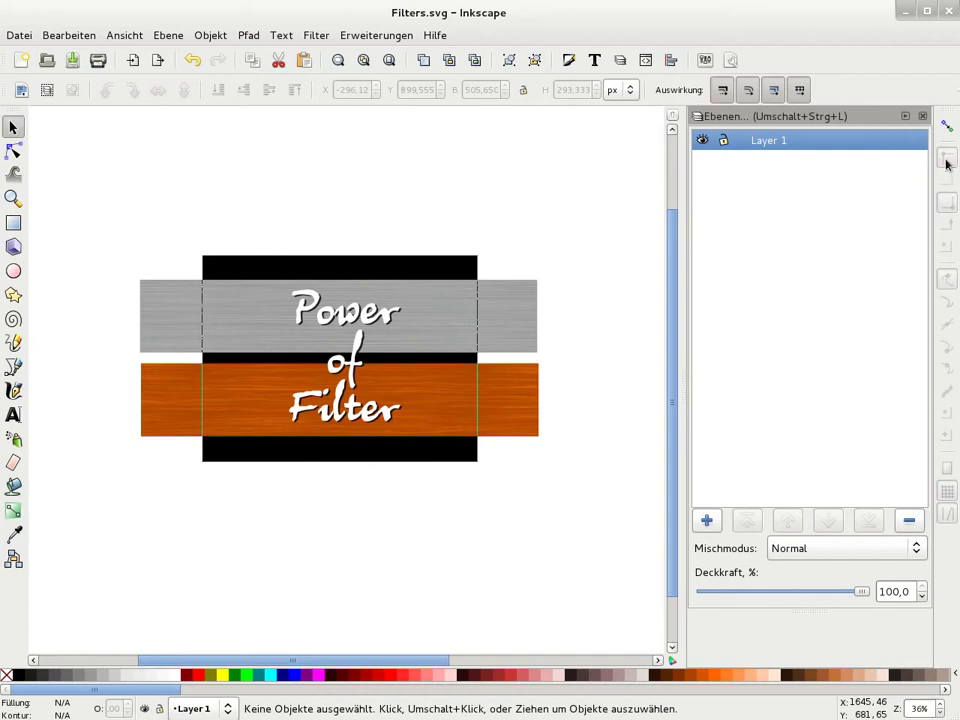
{"action": "left_click", "coordinate": [922, 116]}
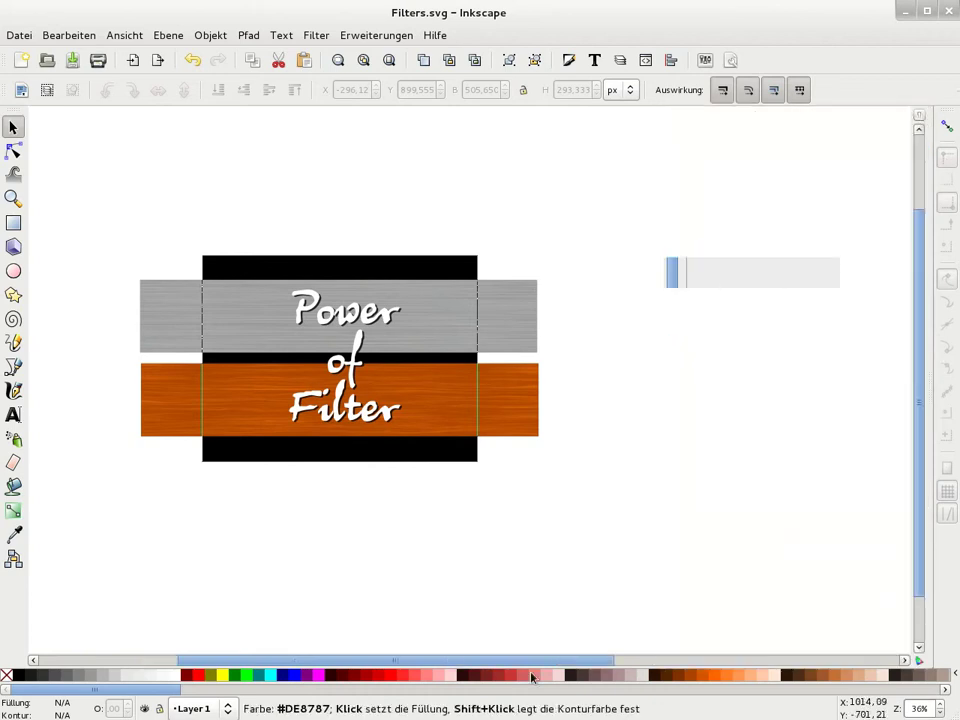
{"action": "left_click_drag", "start_coordinate": [541, 665], "coordinate": [438, 665]}
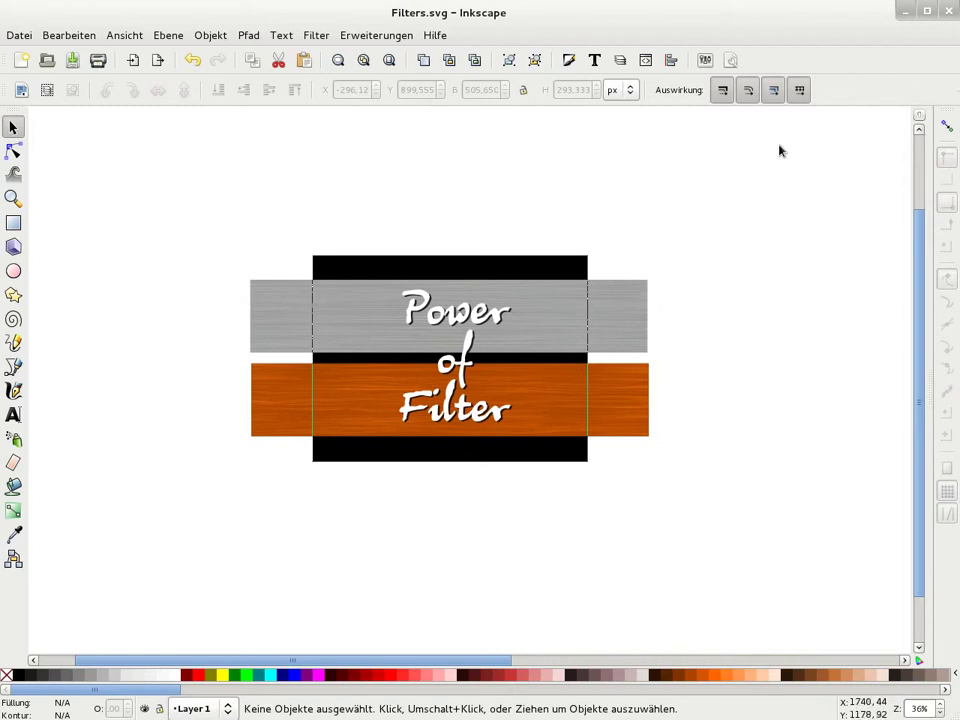
- Close Filters.svg without saving and zoom in on Filters2.svg's FLAMES page
{"action": "left_click", "coordinate": [940, 13]}
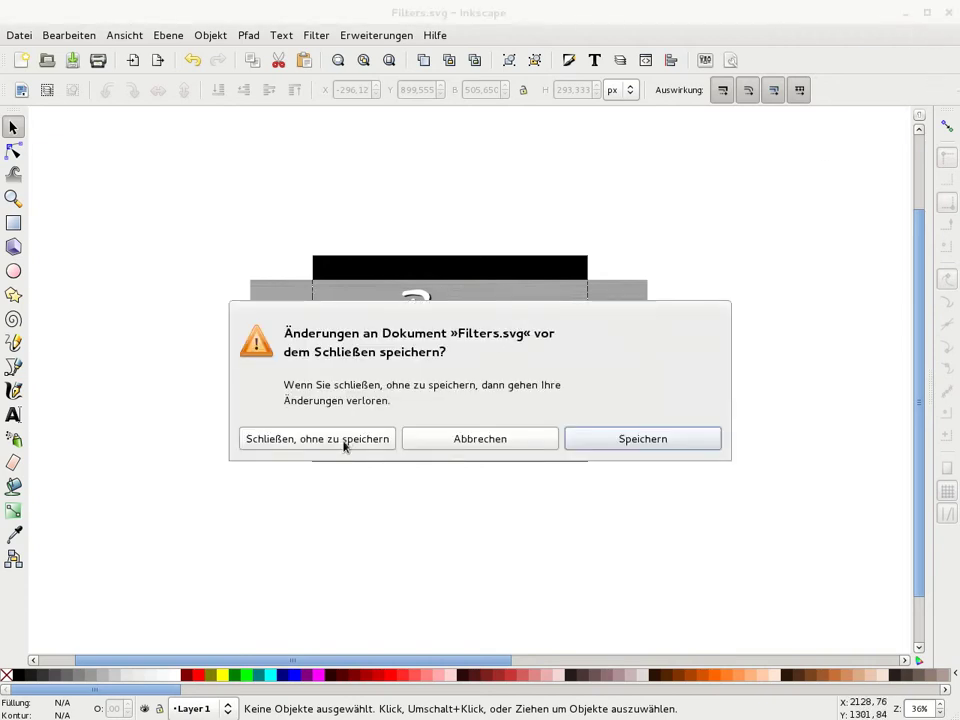
{"action": "left_click", "coordinate": [347, 440]}
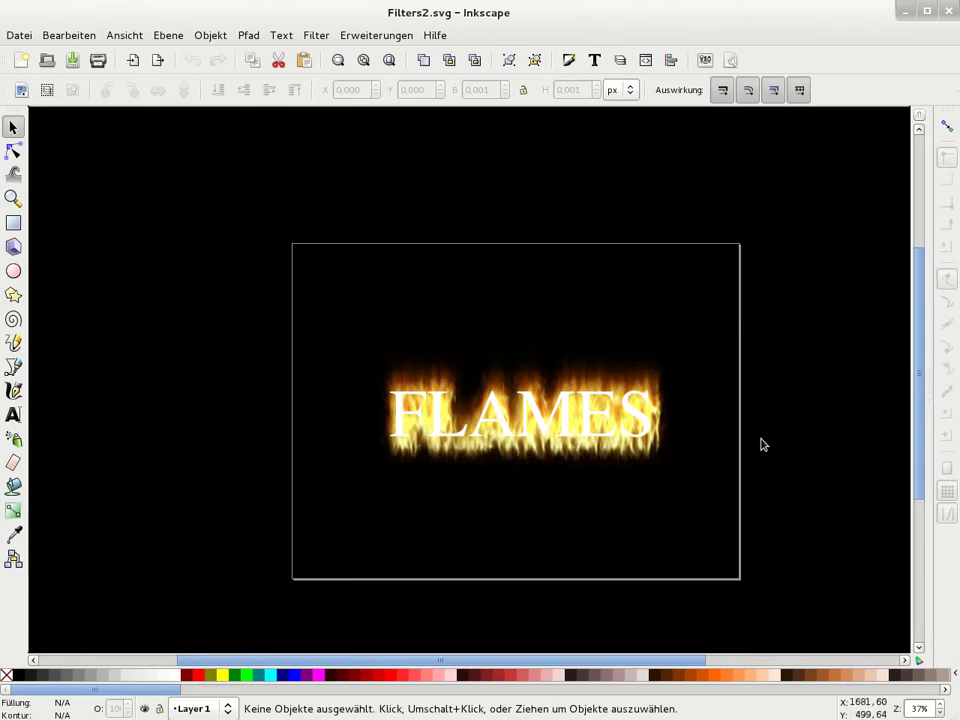
{"action": "key", "text": "plus"}
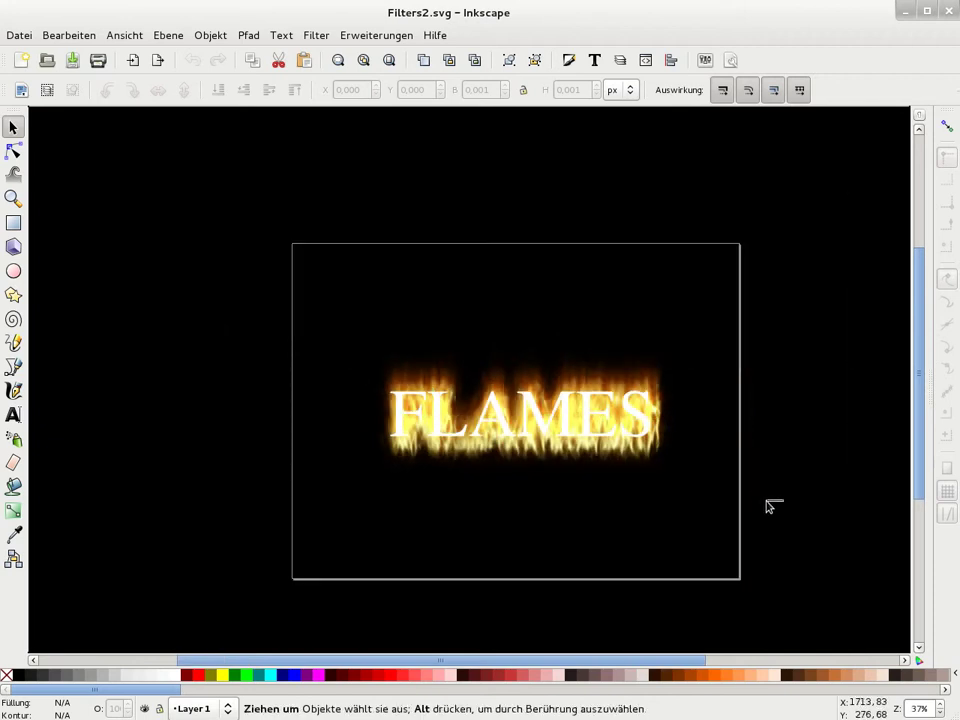
- Group both flaming FLAMES objects with Ctrl+G and drag the group to the page top
{"action": "left_click_drag", "start_coordinate": [394, 374], "coordinate": [364, 335]}
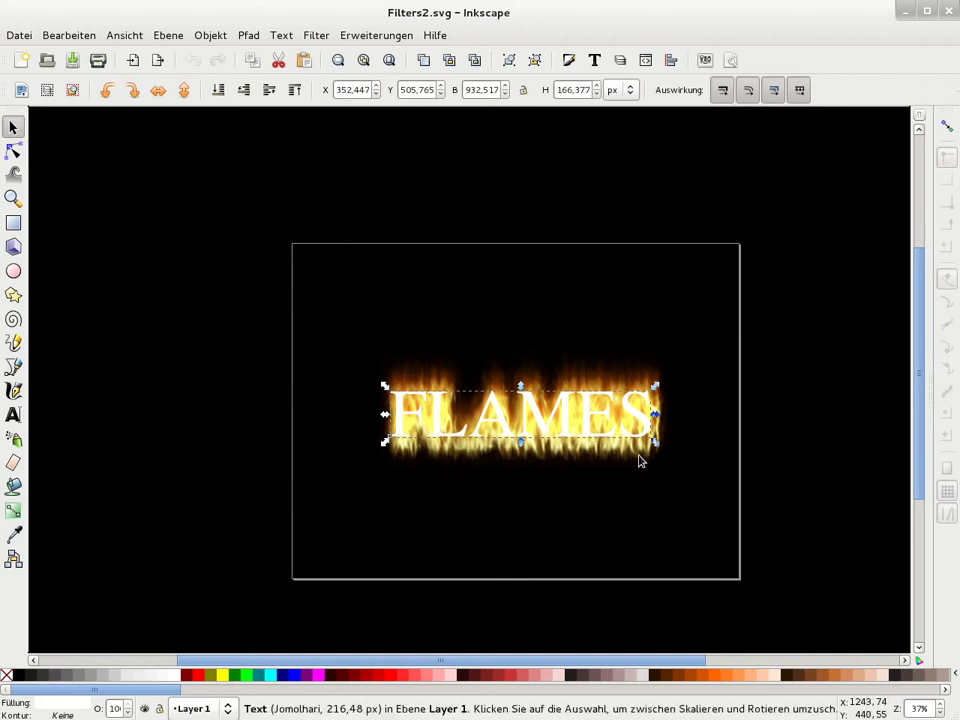
{"action": "left_click_drag", "start_coordinate": [782, 555], "coordinate": [213, 292]}
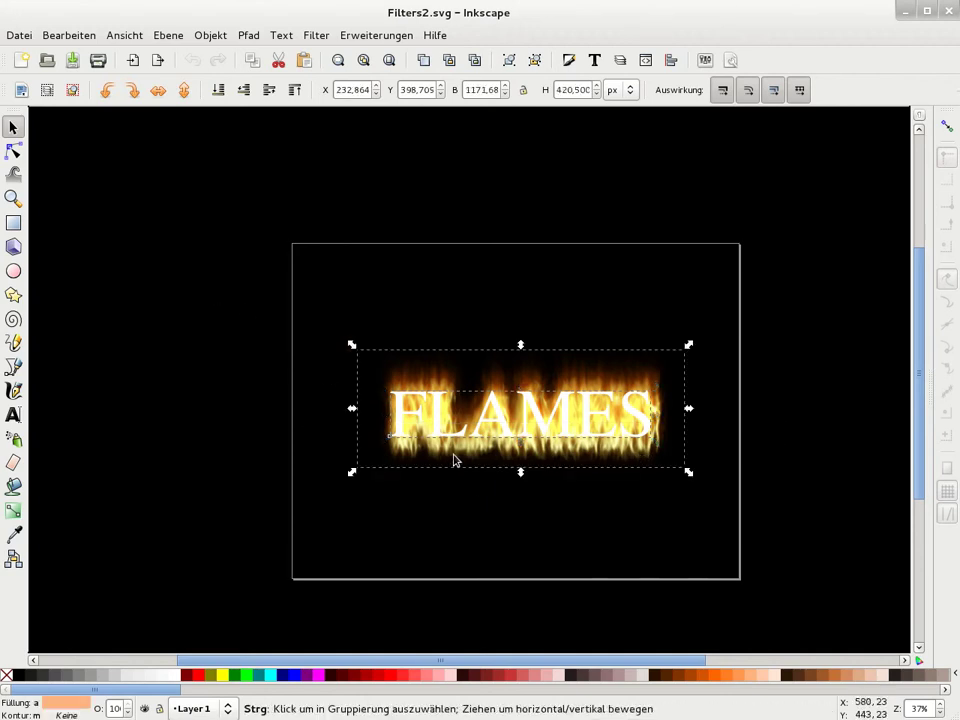
{"action": "key", "text": "ctrl+g"}
{"action": "left_click_drag", "start_coordinate": [500, 415], "coordinate": [481, 266]}
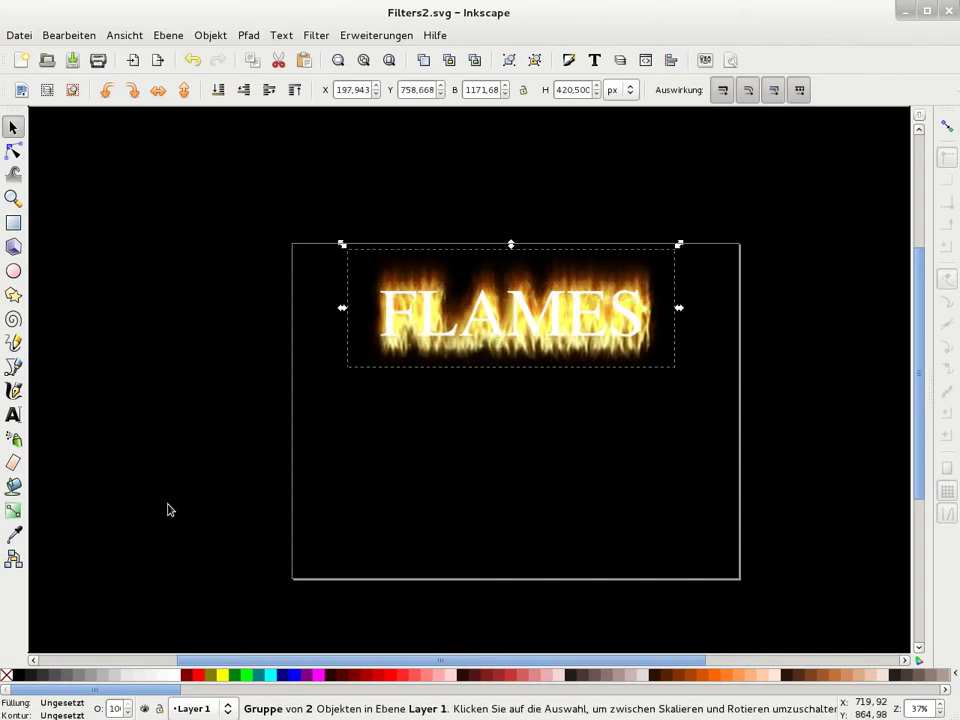
{"action": "left_click", "coordinate": [13, 414]}
- Add a white FLAMES text, enlarge it and place it below the flaming one
{"action": "left_click", "coordinate": [488, 640]}
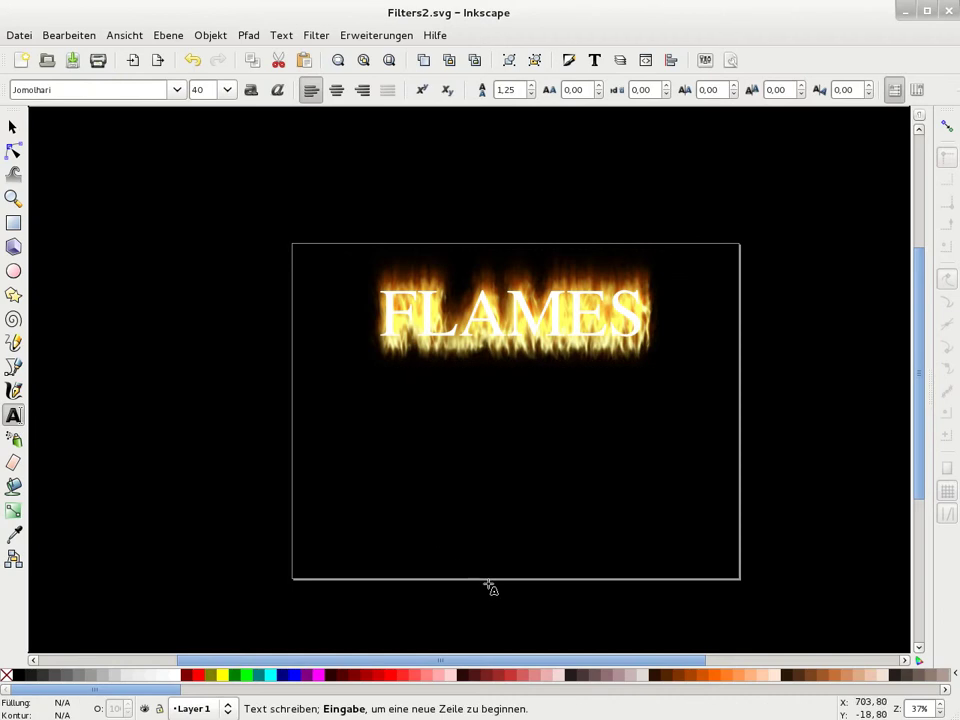
{"action": "type", "text": "FLAM"}
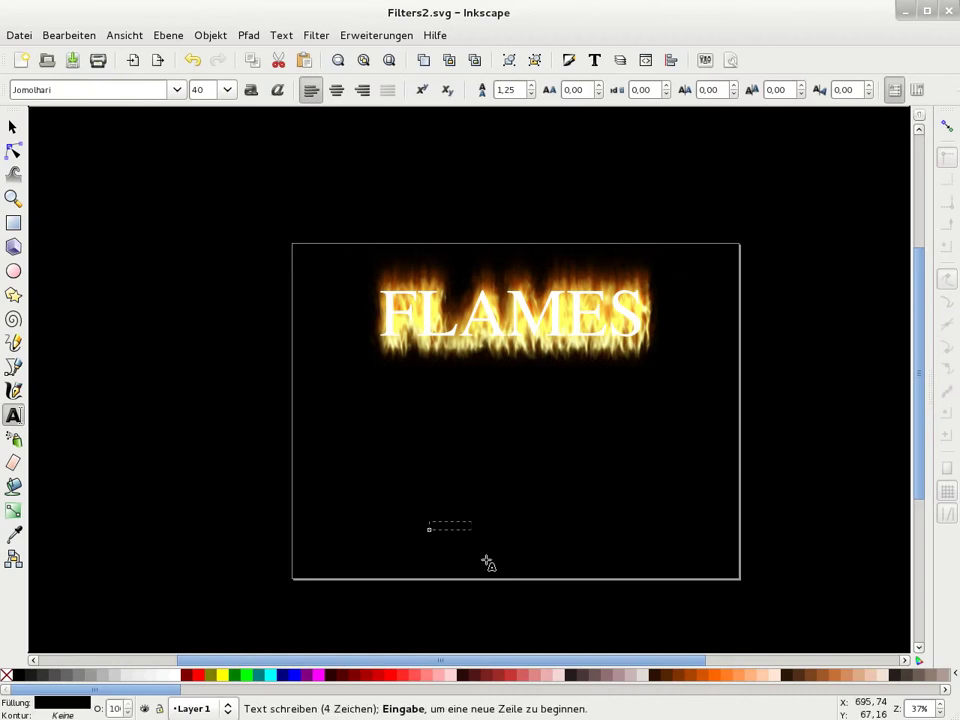
{"action": "type", "text": "ES"}
{"action": "left_click", "coordinate": [176, 675]}
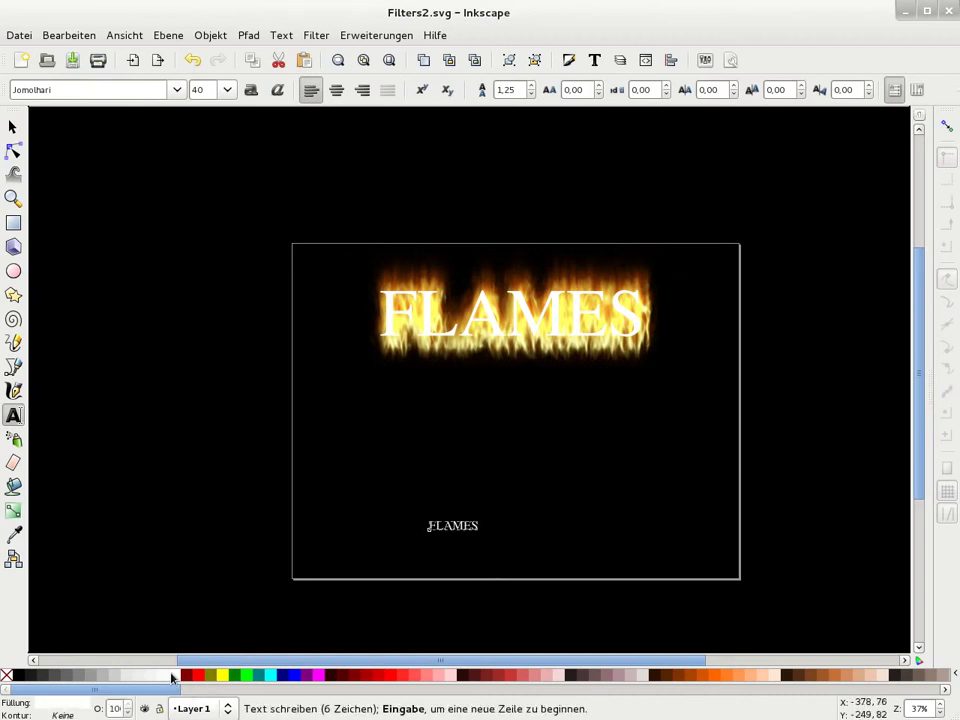
{"action": "key", "text": "F1"}
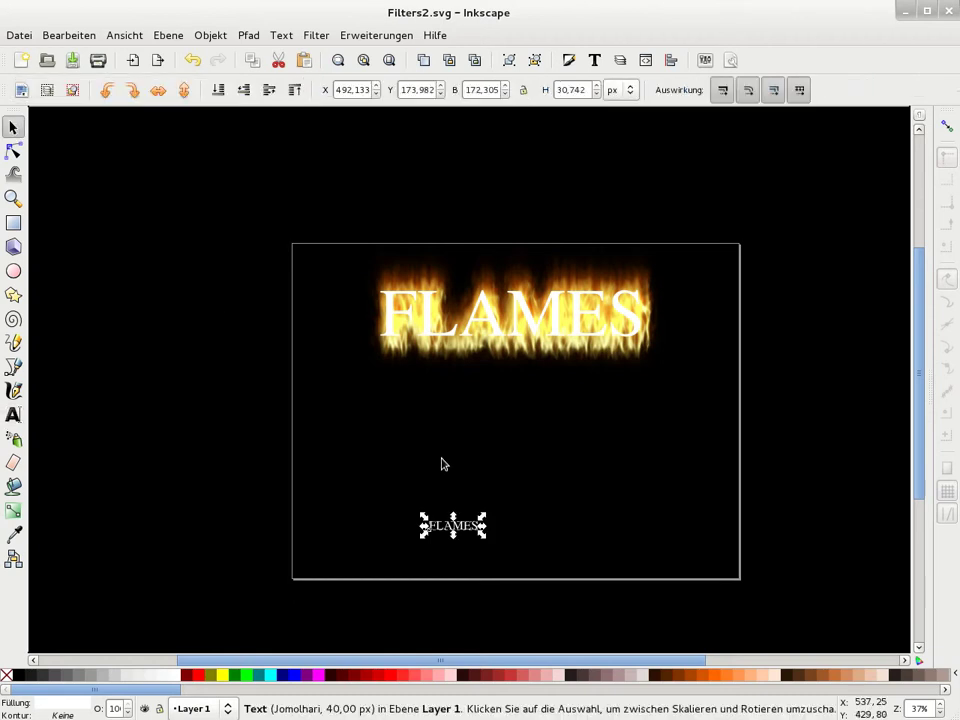
{"action": "left_click_drag", "start_coordinate": [482, 523], "coordinate": [686, 480]}
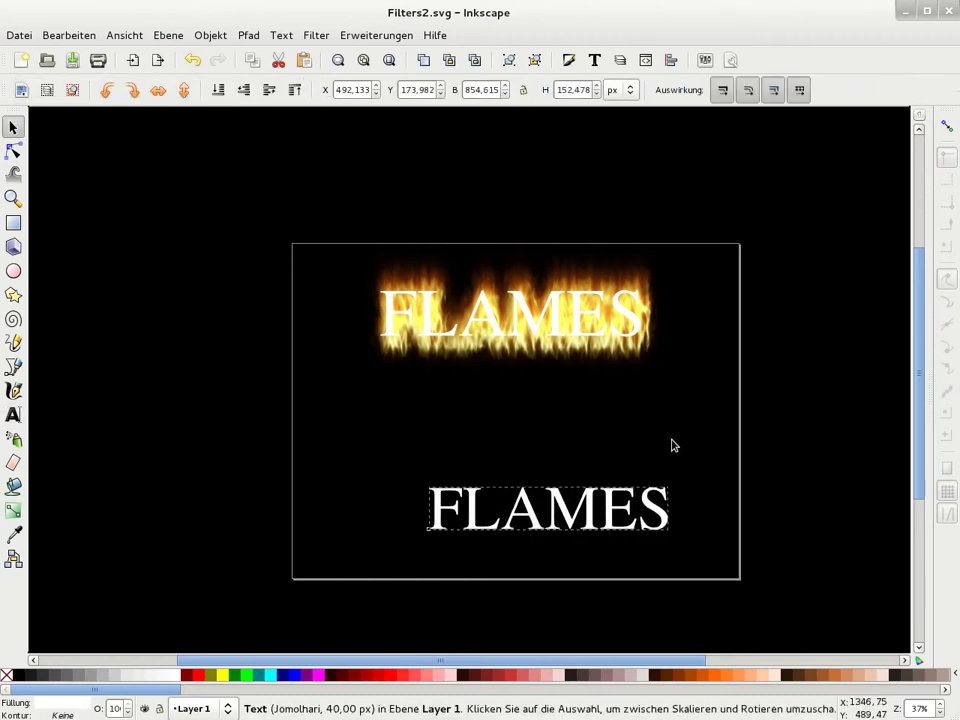
{"action": "left_click_drag", "start_coordinate": [561, 515], "coordinate": [541, 487]}
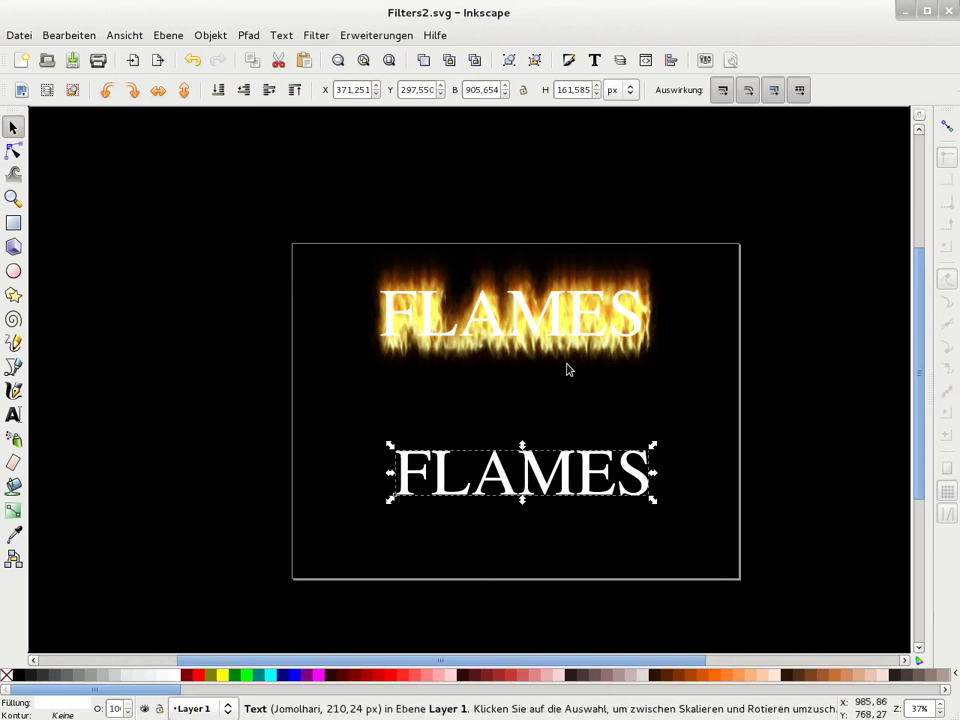
- Convert the white FLAMES to paths, ungroup, and combine the letters into one path
{"action": "left_click", "coordinate": [250, 35]}
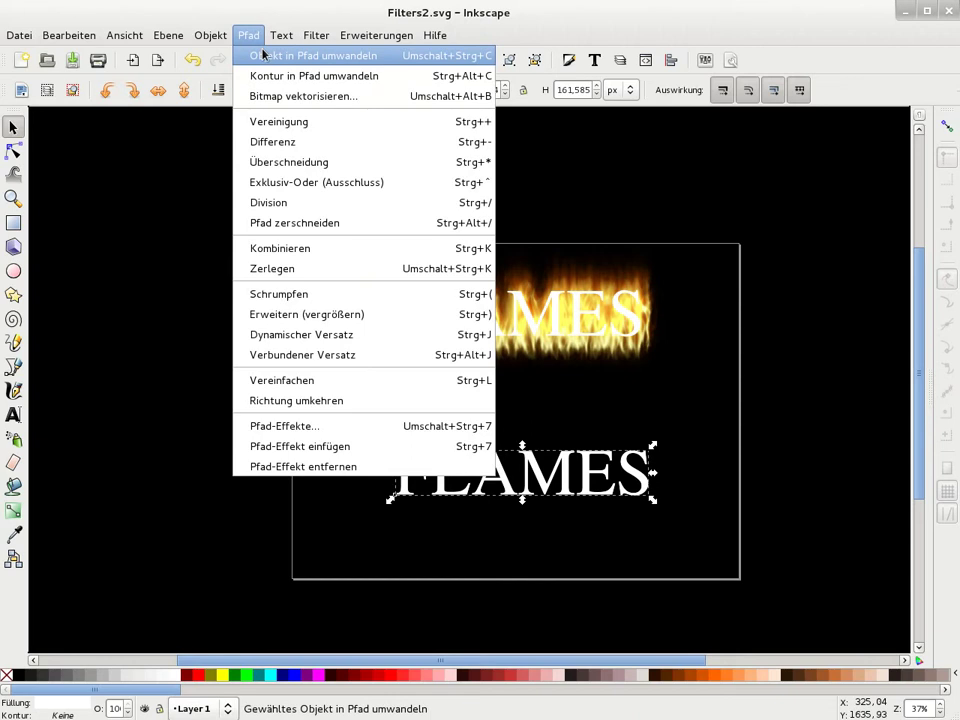
{"action": "left_click", "coordinate": [264, 55]}
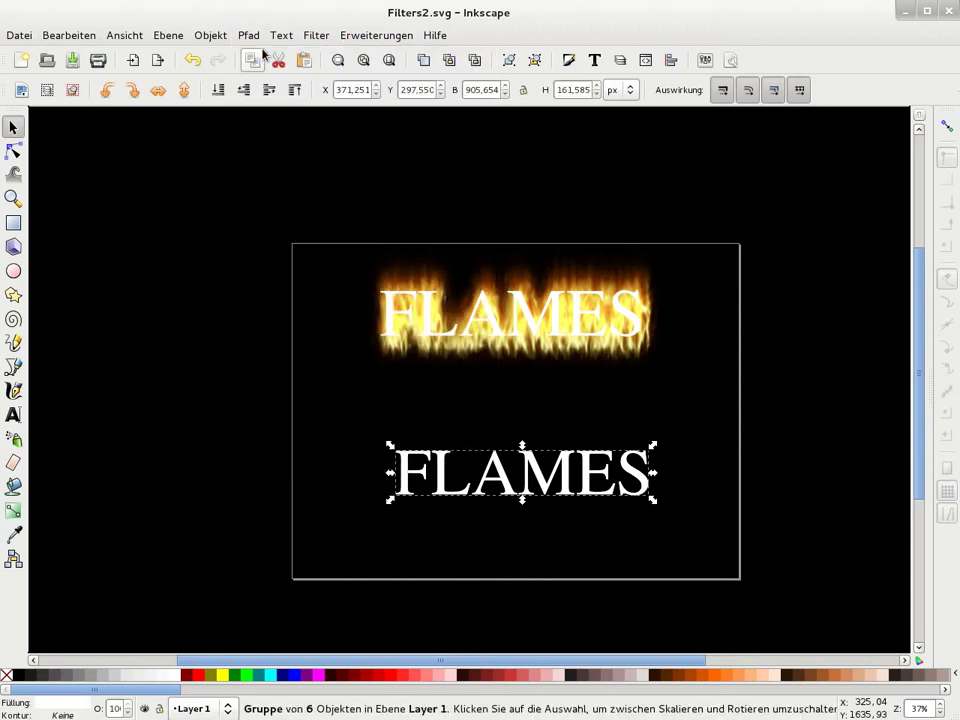
{"action": "left_click", "coordinate": [536, 62]}
{"action": "key", "text": "ctrl+k"}
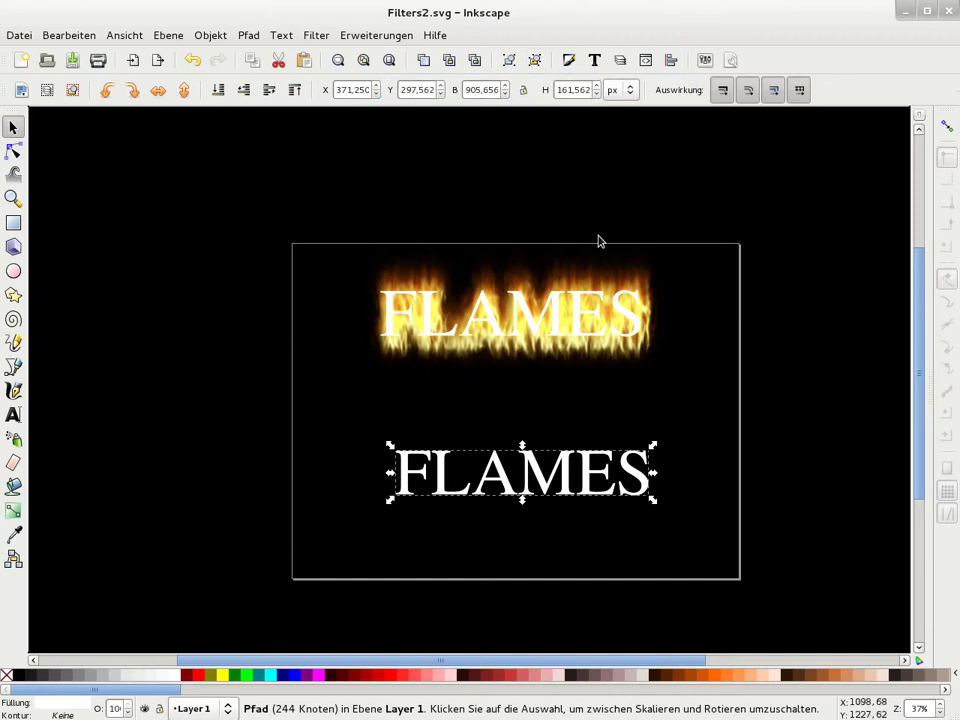
- Give the white FLAMES an expanded orange #FF6600 dynamic offset and nudge it slightly up
{"action": "left_click", "coordinate": [249, 37]}
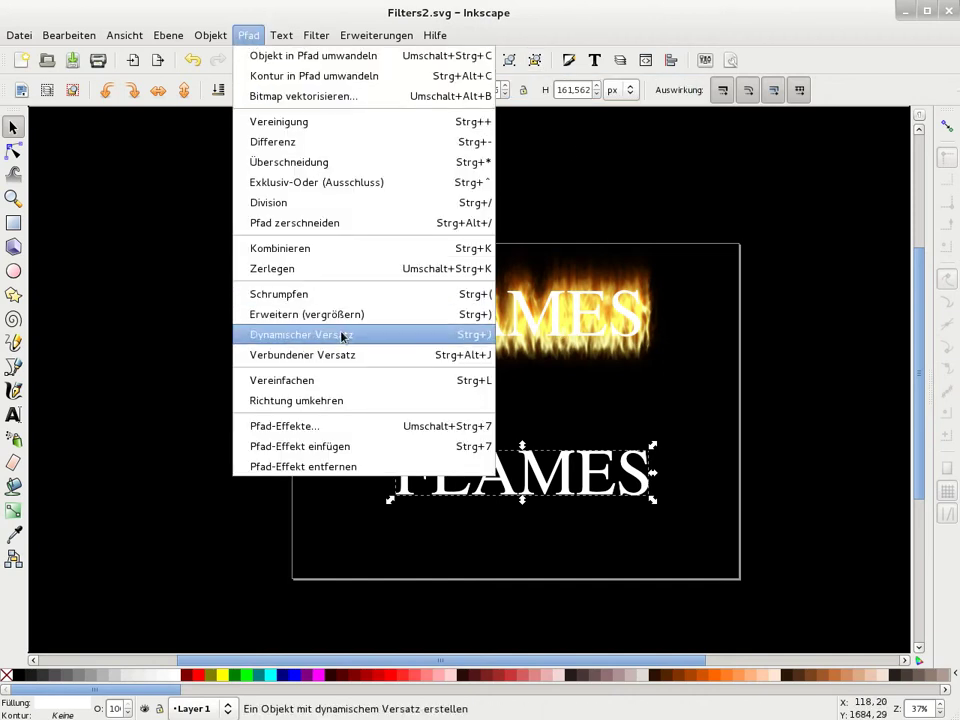
{"action": "left_click", "coordinate": [341, 336]}
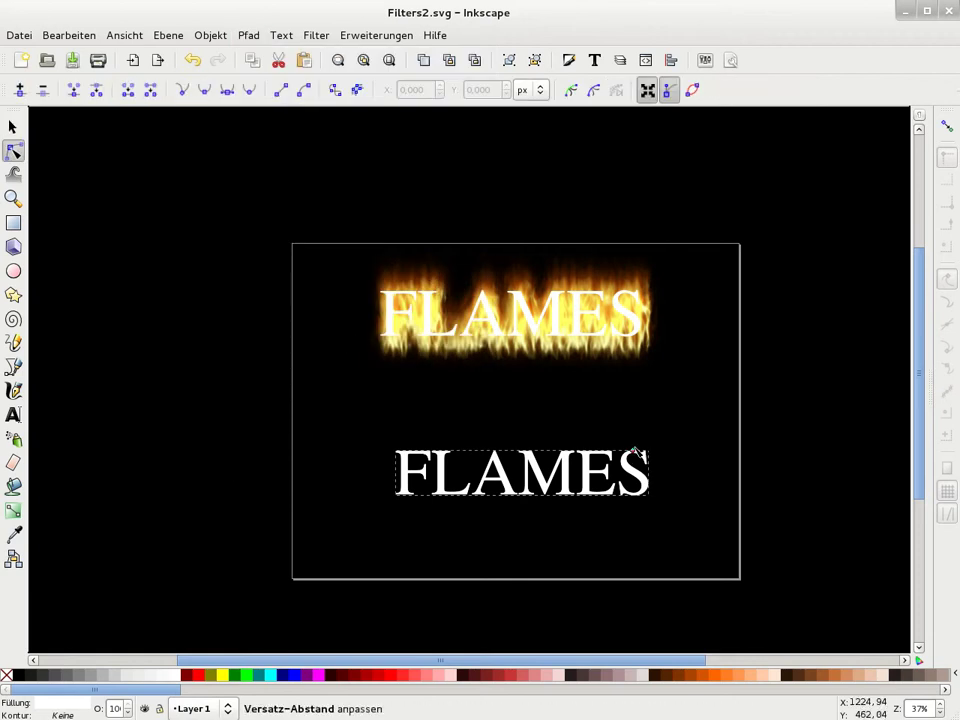
{"action": "left_click_drag", "start_coordinate": [634, 452], "coordinate": [638, 448]}
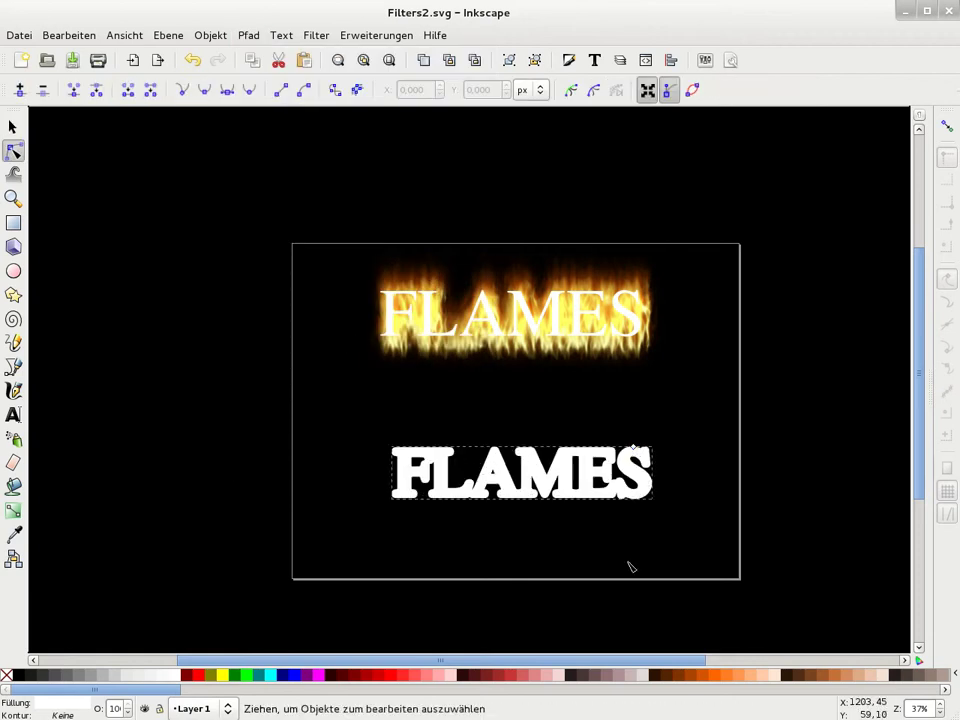
{"action": "left_click", "coordinate": [715, 679]}
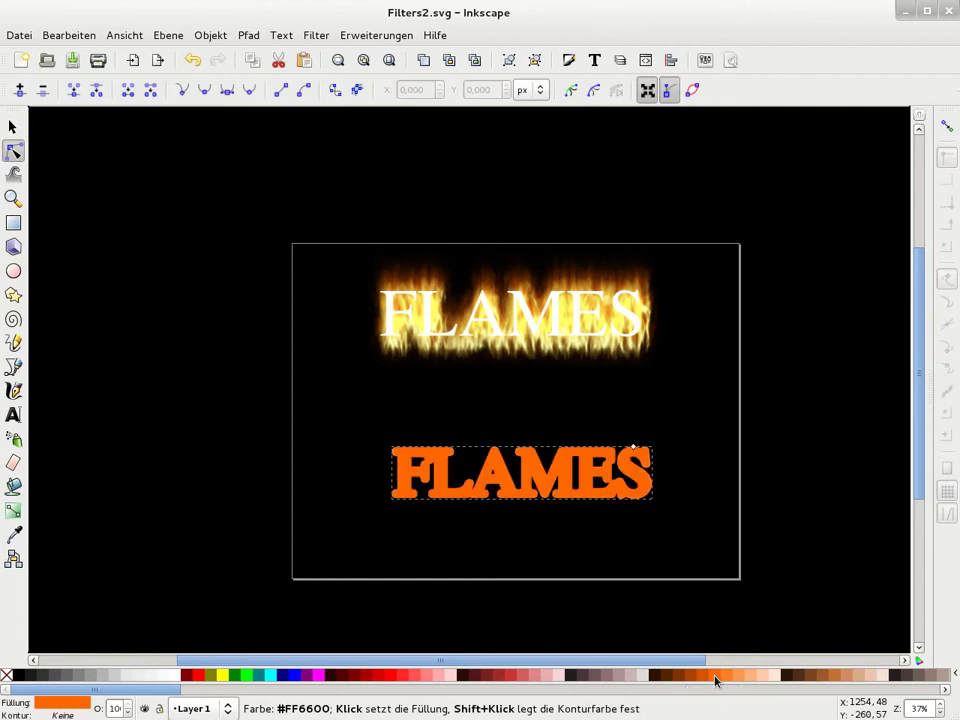
{"action": "left_click", "coordinate": [12, 127]}
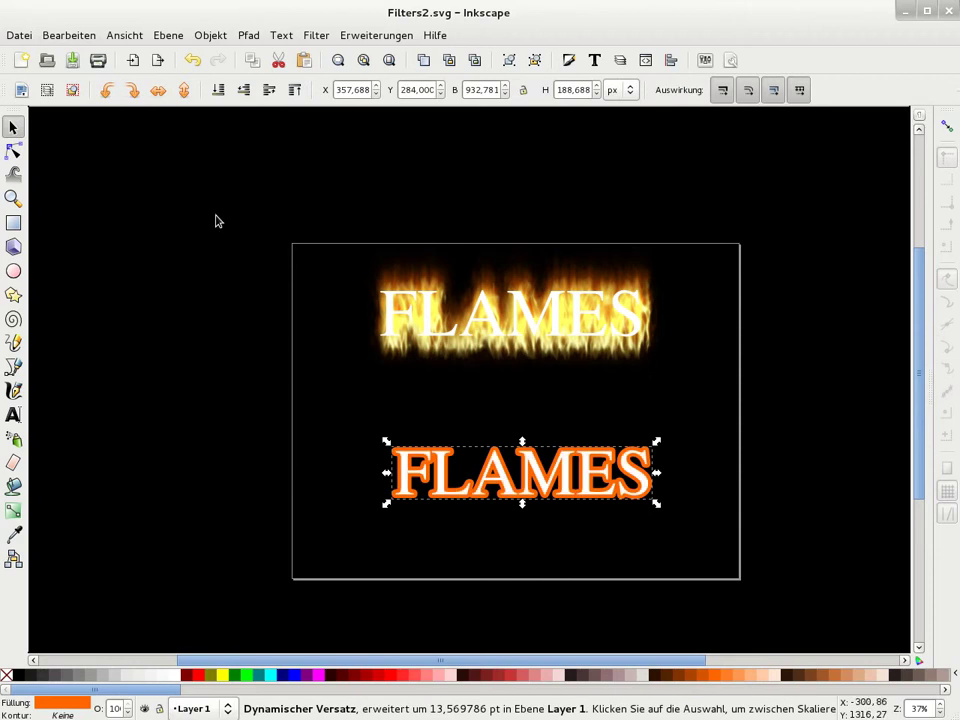
{"action": "key", "text": "Up"}
{"action": "key", "text": "Up"}
{"action": "key", "text": "Up"}
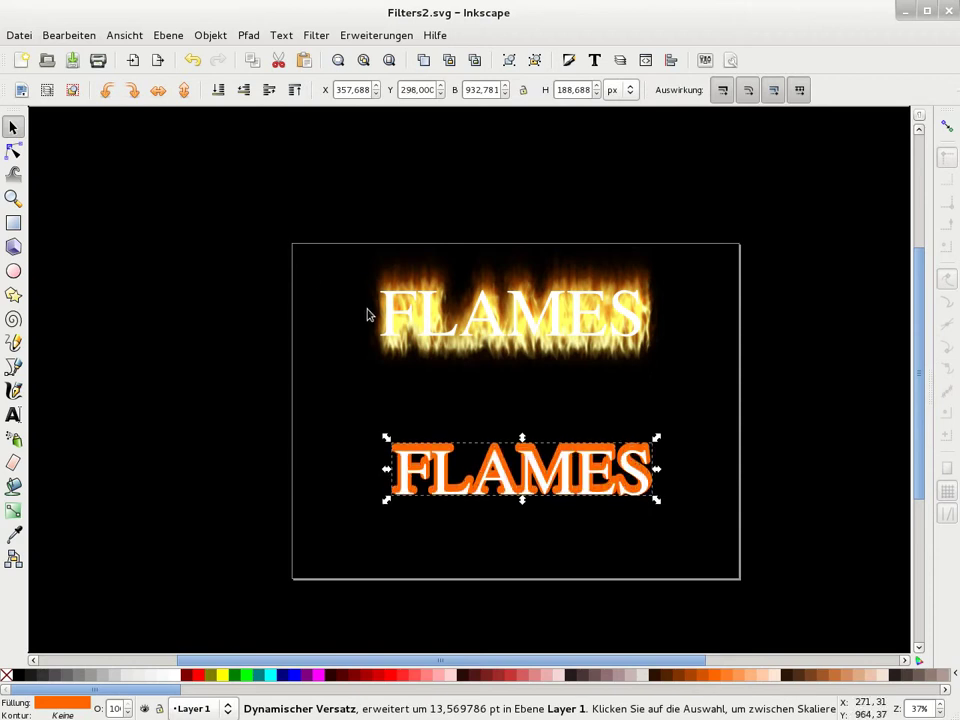
{"action": "key", "text": "Up"}
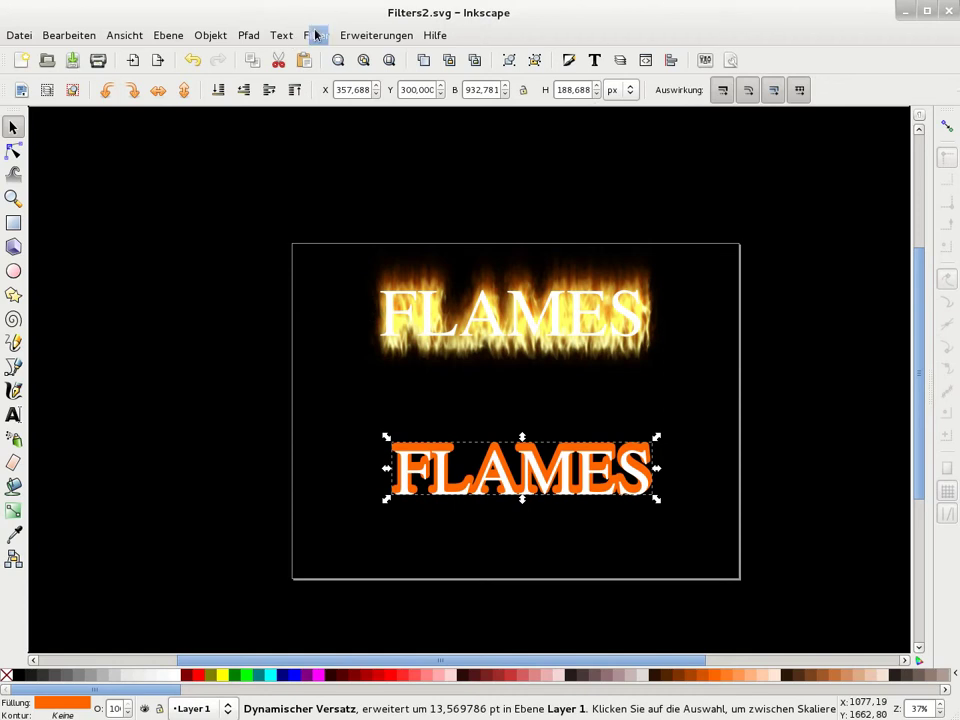
- Apply the Flame filter to the lower FLAMES from the Filter Editor
{"action": "left_click", "coordinate": [316, 35]}
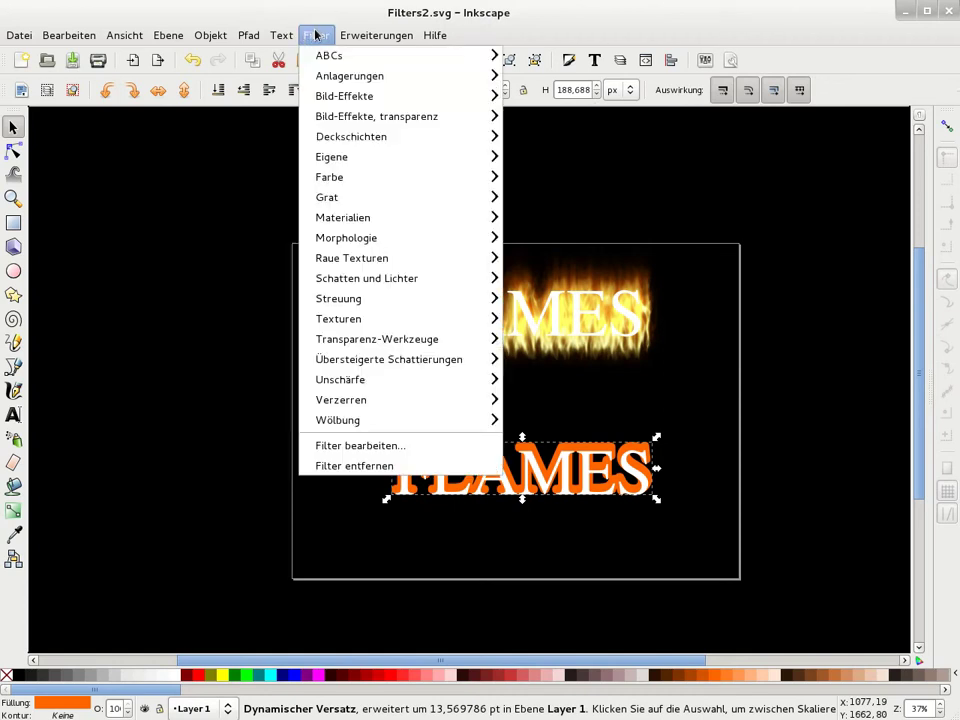
{"action": "left_click", "coordinate": [424, 447]}
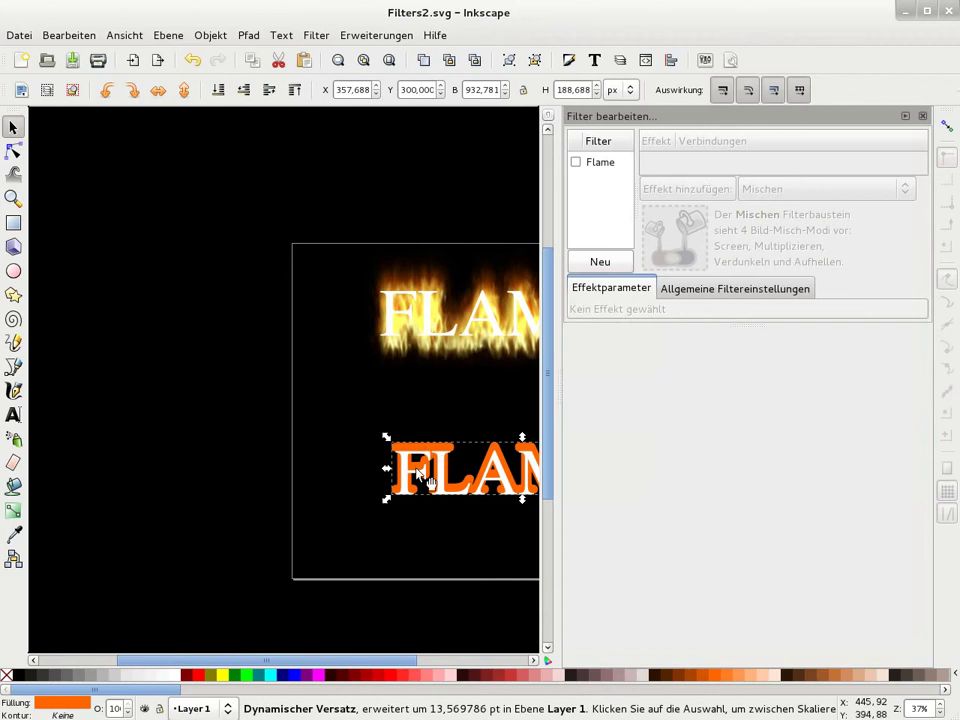
{"action": "left_click_drag", "start_coordinate": [360, 661], "coordinate": [430, 663]}
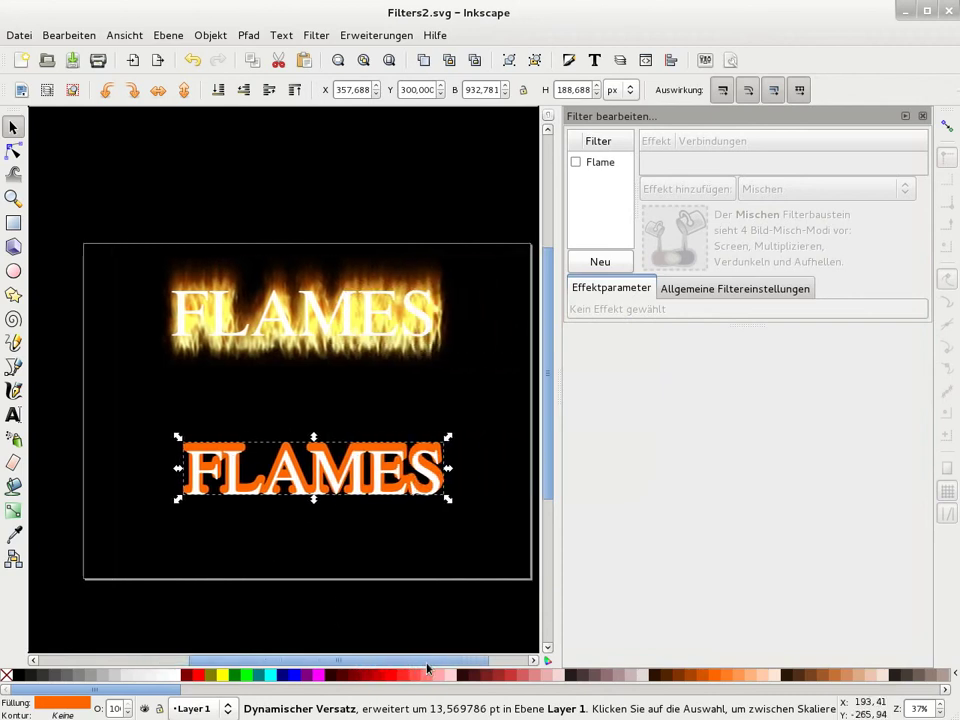
{"action": "left_click", "coordinate": [575, 162]}
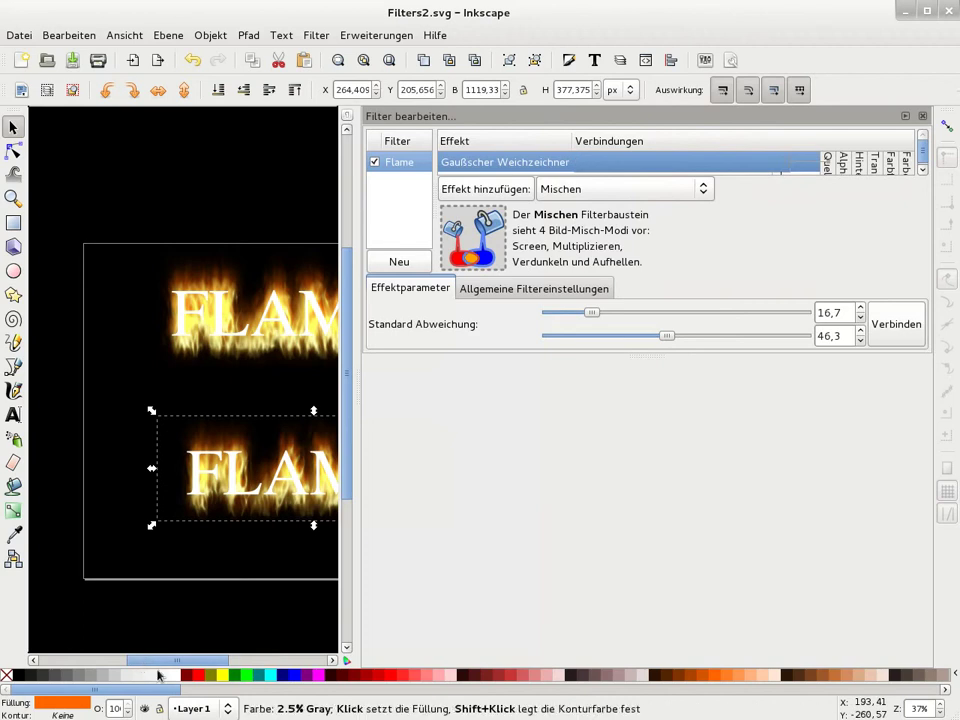
- Enlarge the effect list to inspect the Flame filter's chain, then close the Filter Editor
{"action": "left_click_drag", "start_coordinate": [162, 661], "coordinate": [195, 660]}
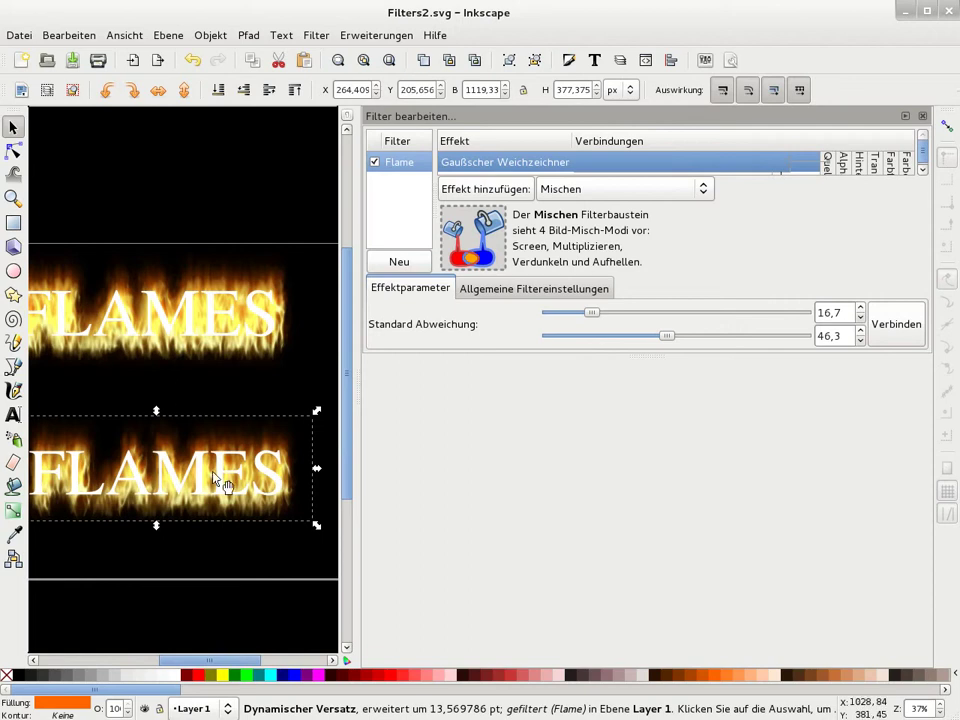
{"action": "left_click_drag", "start_coordinate": [253, 662], "coordinate": [241, 665]}
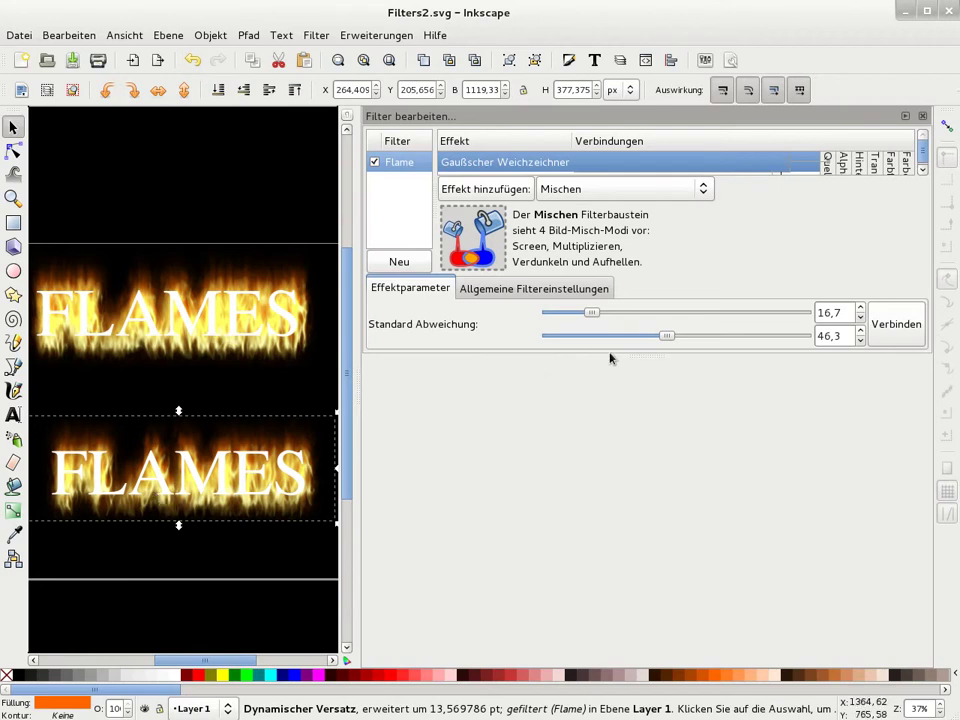
{"action": "left_click_drag", "start_coordinate": [620, 355], "coordinate": [637, 610]}
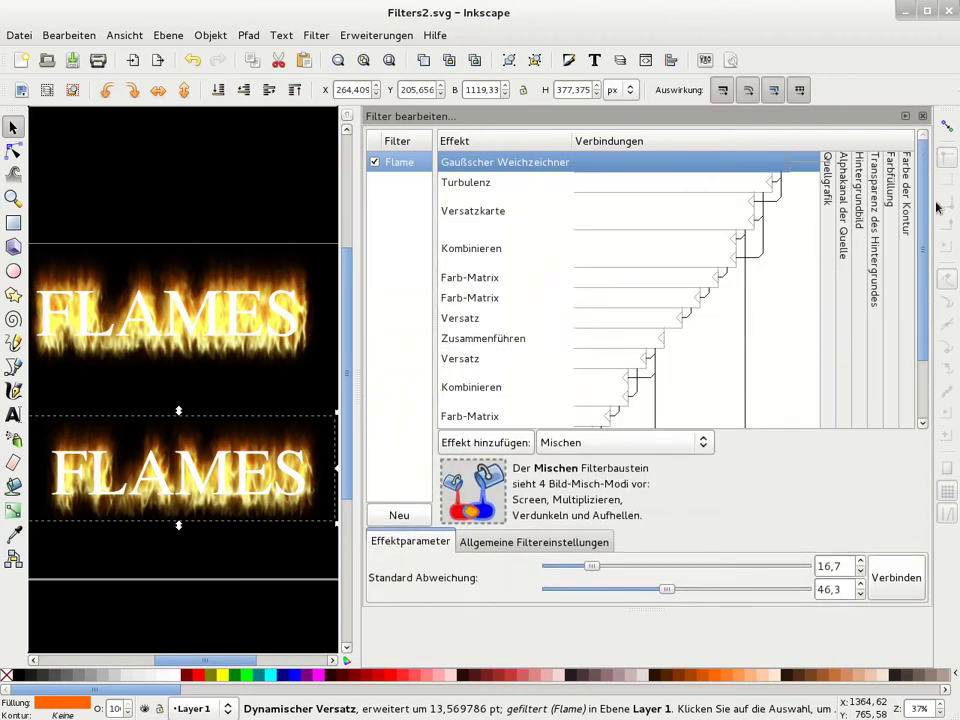
{"action": "left_click_drag", "start_coordinate": [921, 253], "coordinate": [922, 182]}
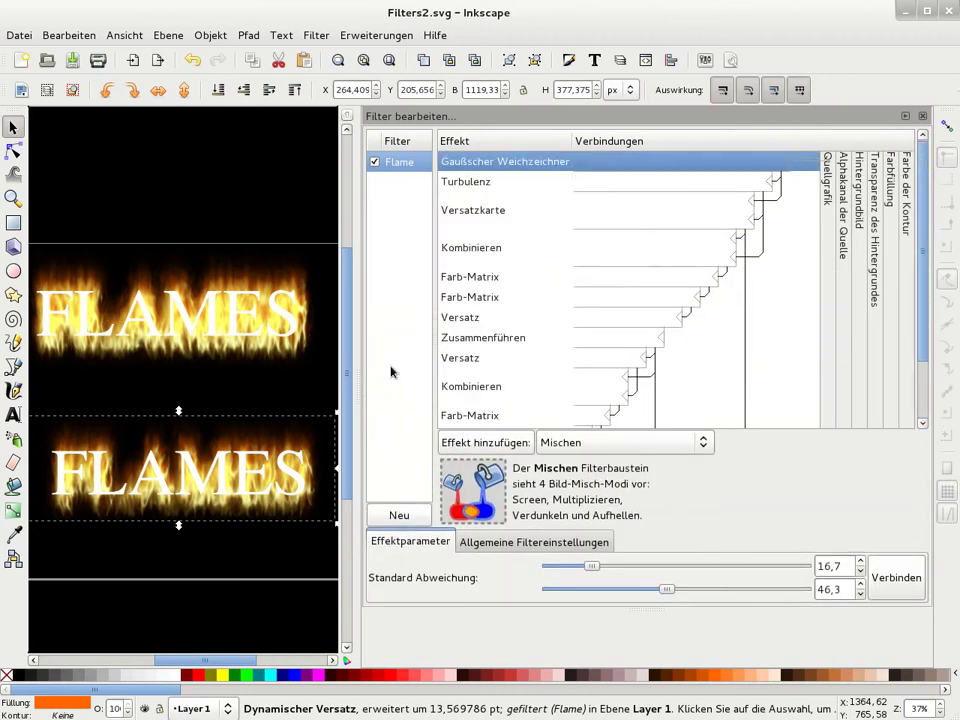
{"action": "left_click_drag", "start_coordinate": [233, 660], "coordinate": [237, 660]}
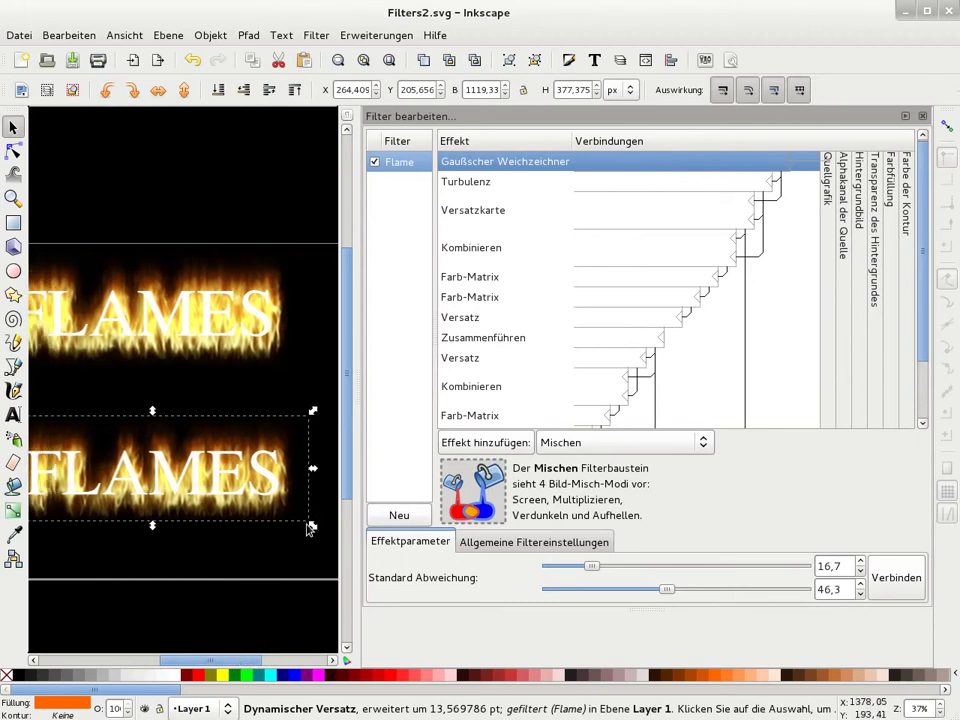
{"action": "left_click", "coordinate": [922, 116]}
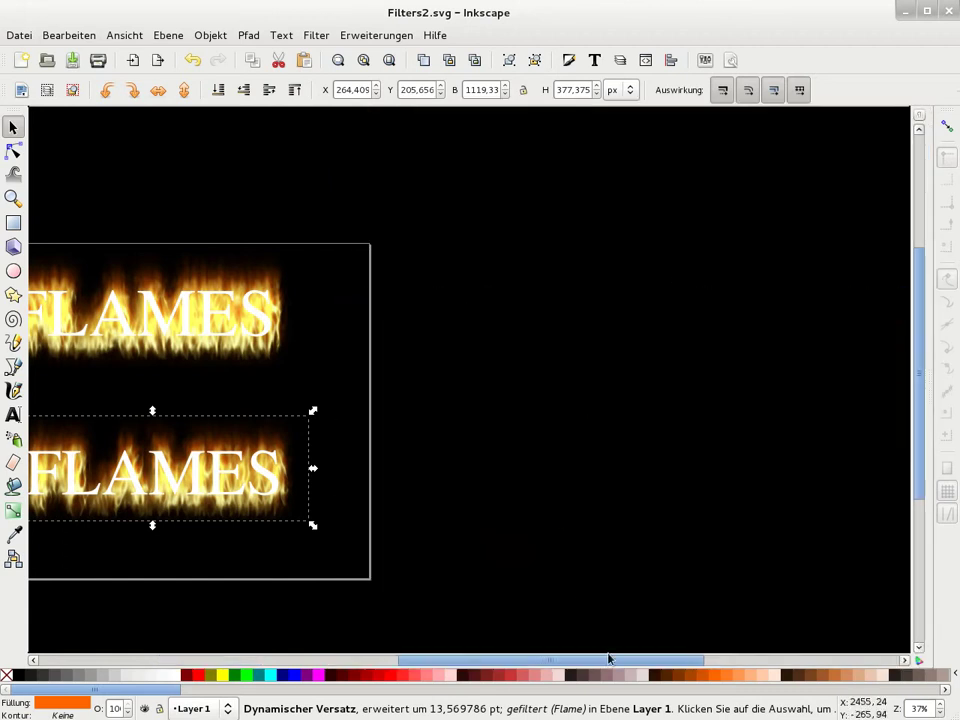
- Remove the Flame filter from both the lower and upper FLAMES
{"action": "left_click", "coordinate": [320, 36]}
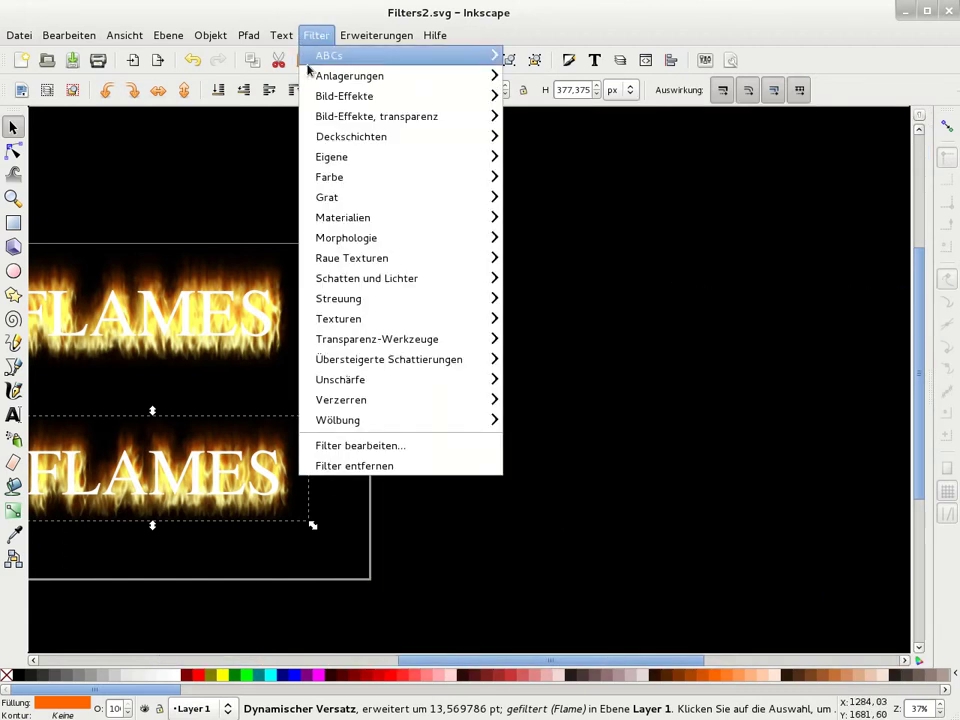
{"action": "left_click", "coordinate": [375, 465]}
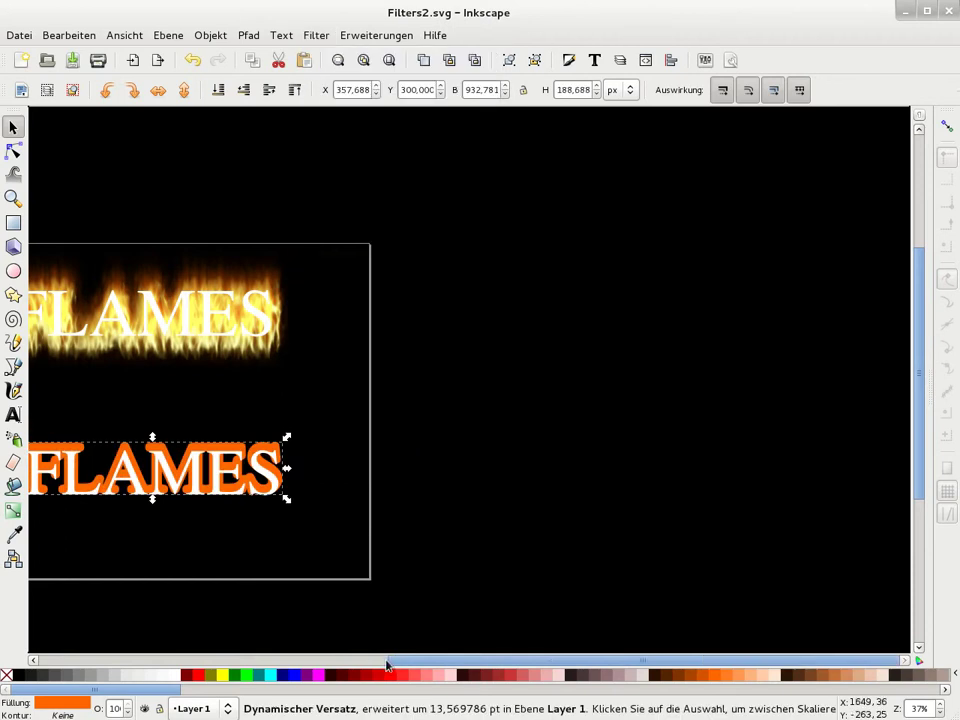
{"action": "left_click_drag", "start_coordinate": [386, 665], "coordinate": [305, 658]}
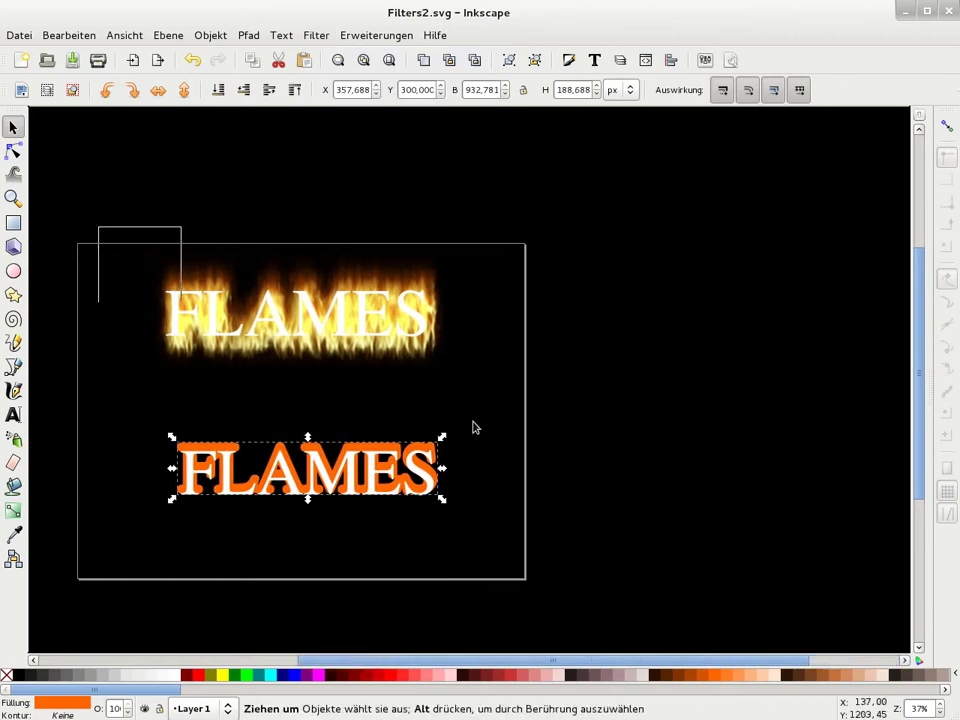
{"action": "left_click", "coordinate": [420, 320]}
{"action": "left_click", "coordinate": [316, 35]}
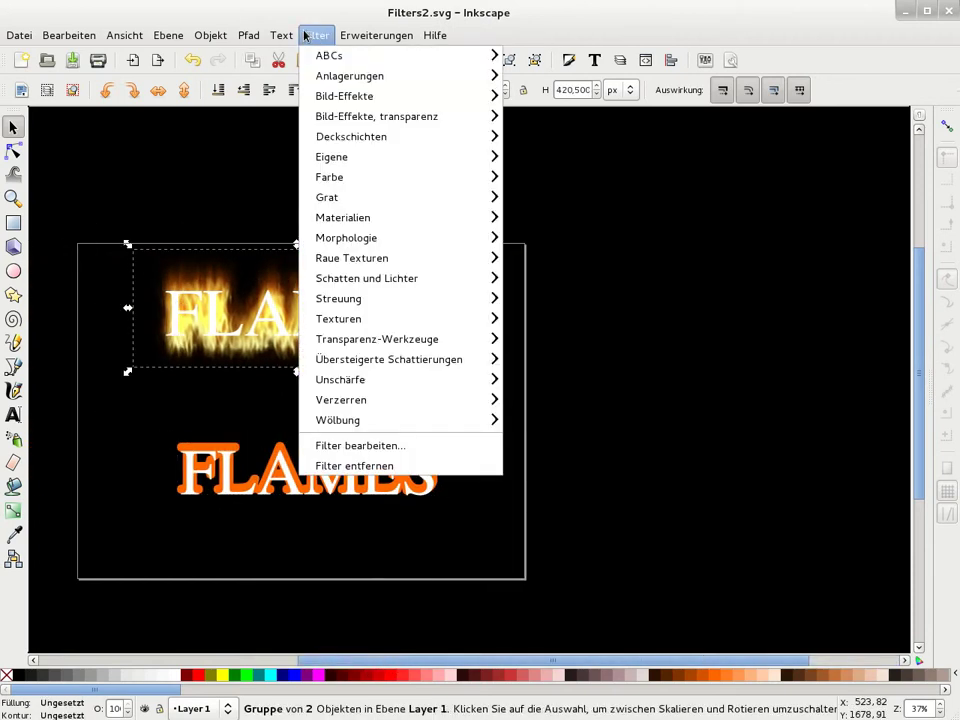
{"action": "left_click", "coordinate": [400, 466]}
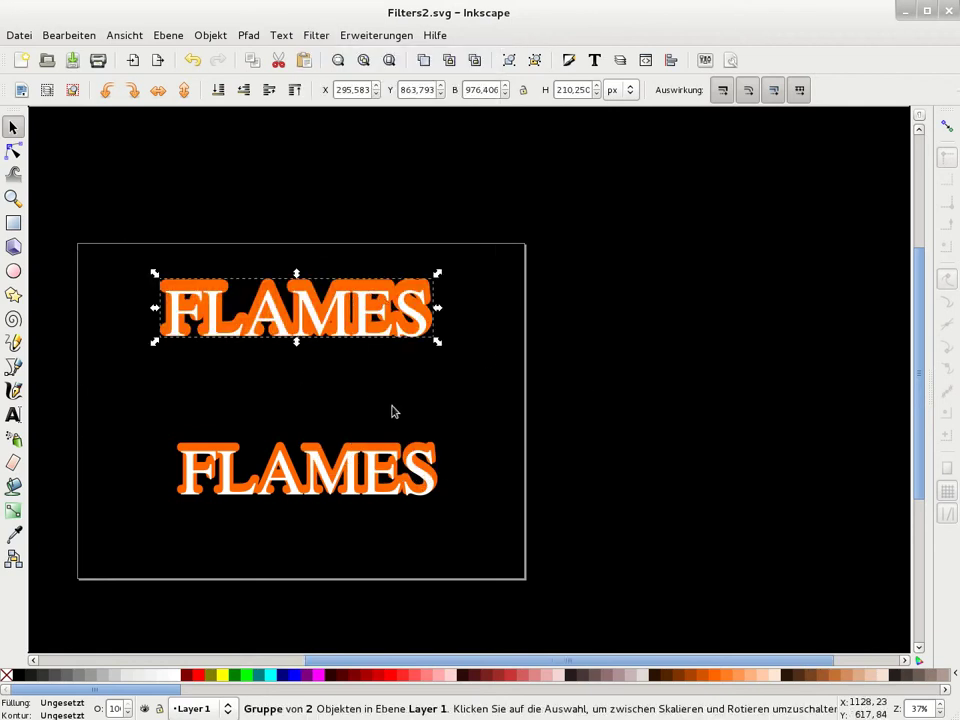
- Delete the lower FLAMES copy, move the remaining group to mid-page, and ungroup it
{"action": "left_click_drag", "start_coordinate": [560, 548], "coordinate": [86, 399]}
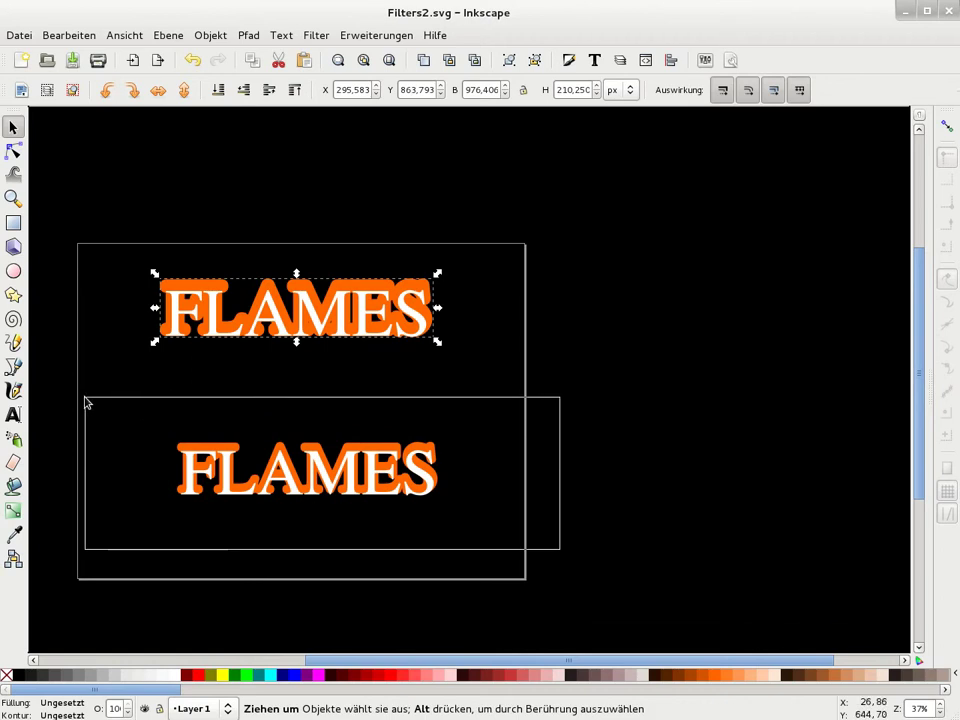
{"action": "key", "text": "Delete"}
{"action": "left_click_drag", "start_coordinate": [104, 219], "coordinate": [463, 396]}
{"action": "left_click_drag", "start_coordinate": [311, 317], "coordinate": [318, 415]}
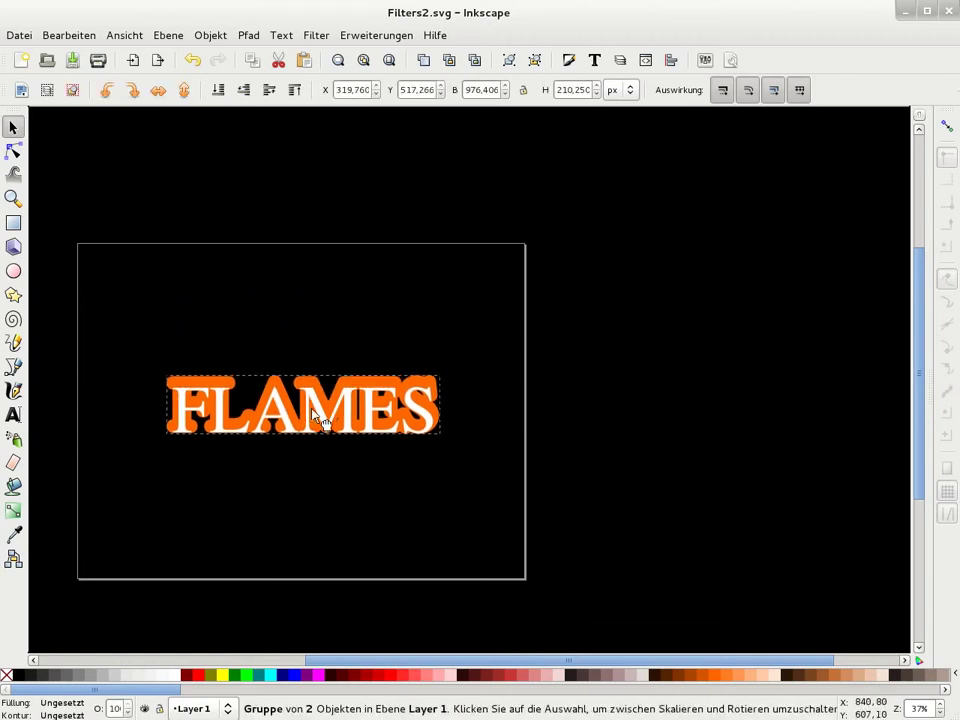
{"action": "left_click", "coordinate": [535, 60]}
{"action": "left_click", "coordinate": [290, 330]}
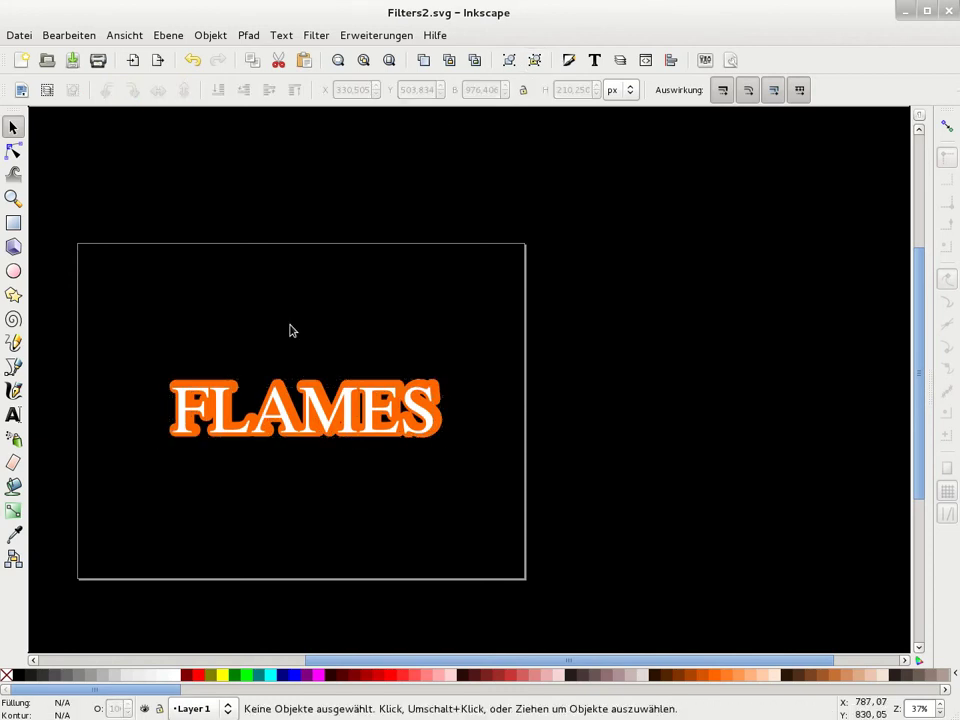
- Nudge the orange FLAMES offset outline a small step with an arrow key
{"action": "left_click", "coordinate": [314, 386]}
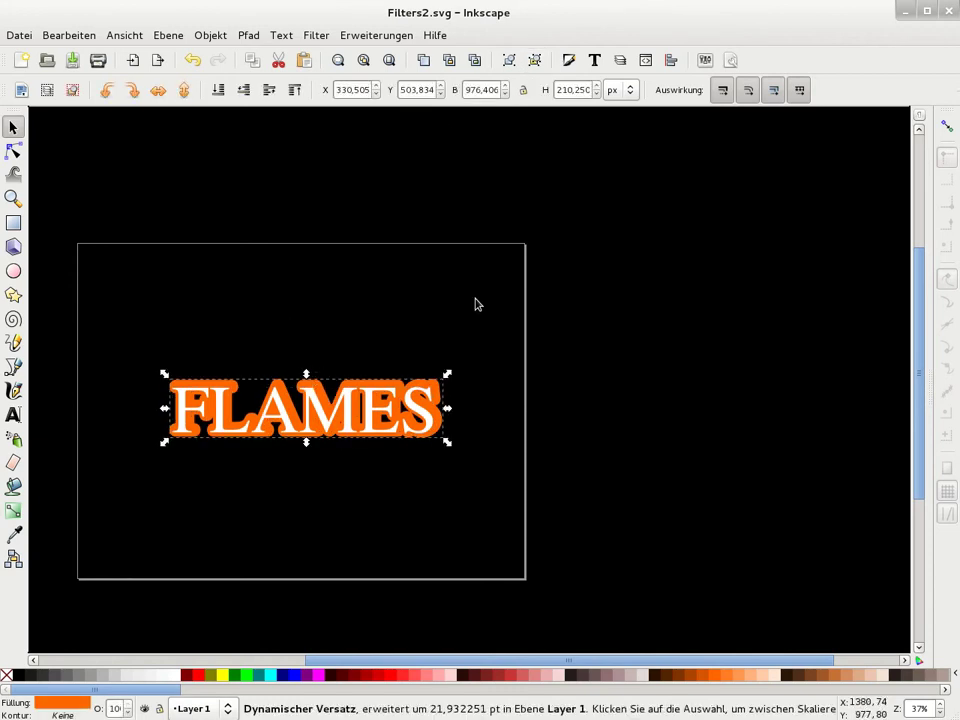
{"action": "key", "text": "Up"}
{"action": "key", "text": "Up"}
{"action": "key", "text": "Up"}
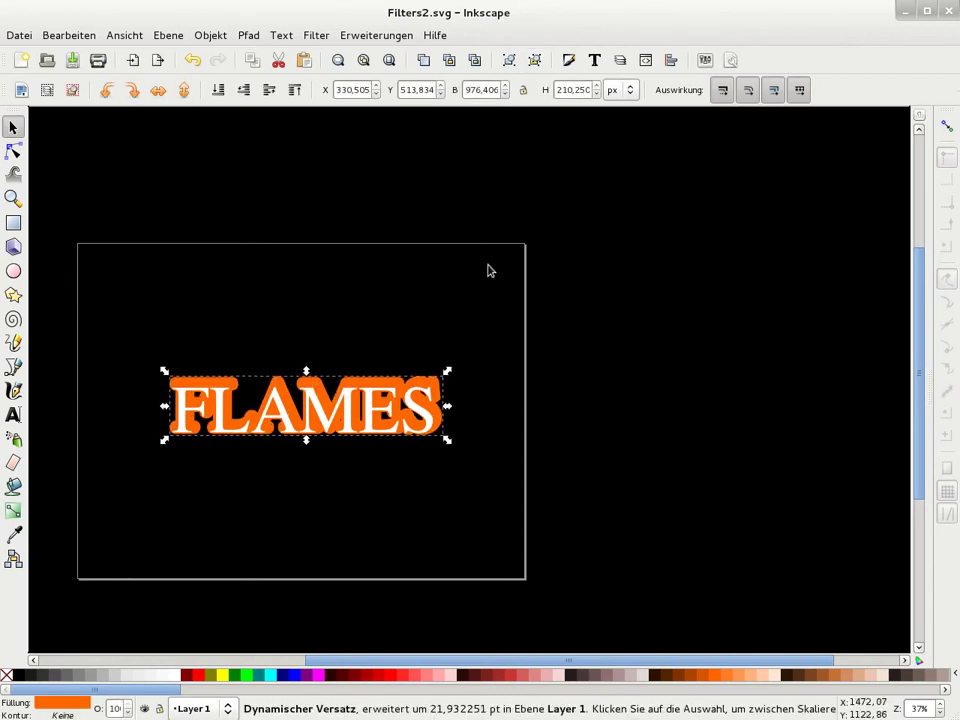
{"action": "left_click_drag", "start_coordinate": [364, 662], "coordinate": [440, 662]}
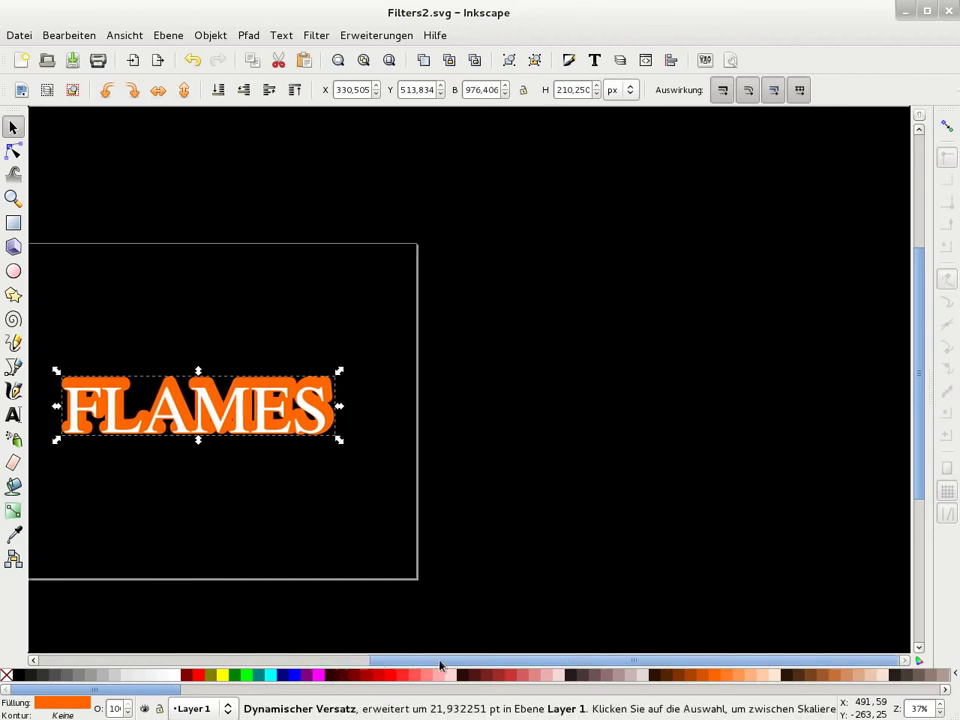
- Create a new empty filter, Filter2, in the Filter Editor
{"action": "left_click", "coordinate": [311, 38]}
{"action": "left_click", "coordinate": [418, 450]}
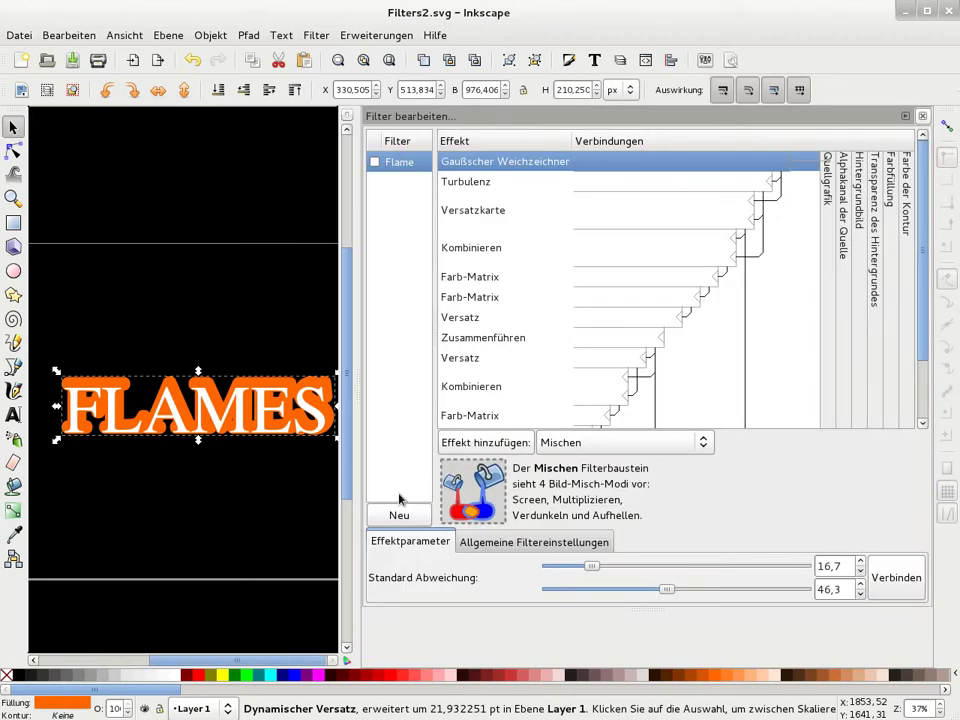
{"action": "left_click", "coordinate": [404, 514]}
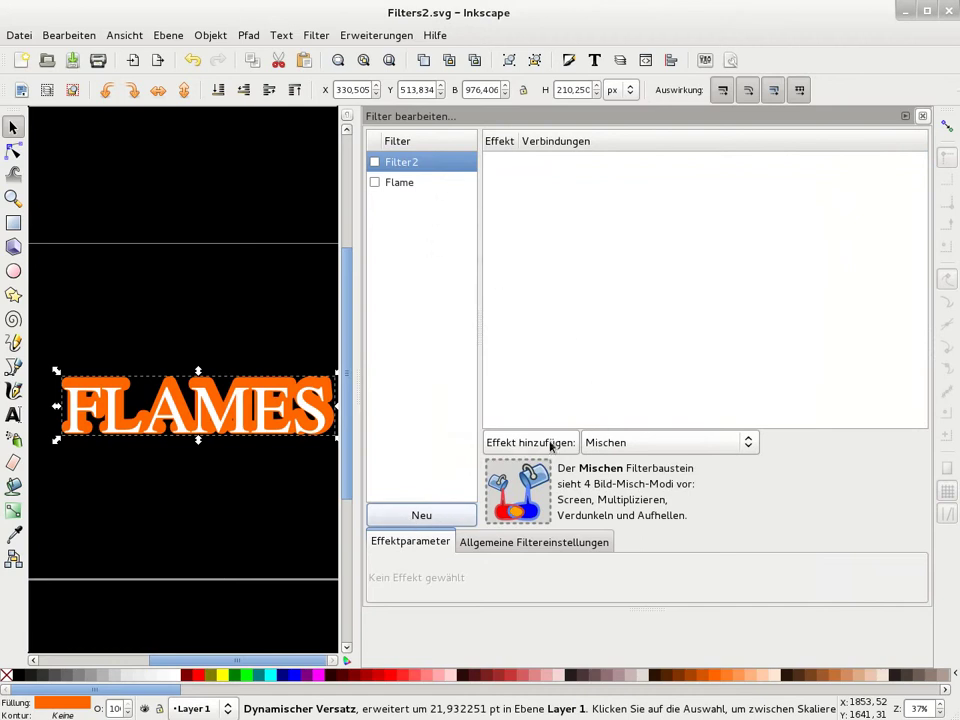
- Add a Gaußscher Weichzeichner effect to Filter2 and connect its input to Quellgrafik
{"action": "left_click", "coordinate": [718, 442]}
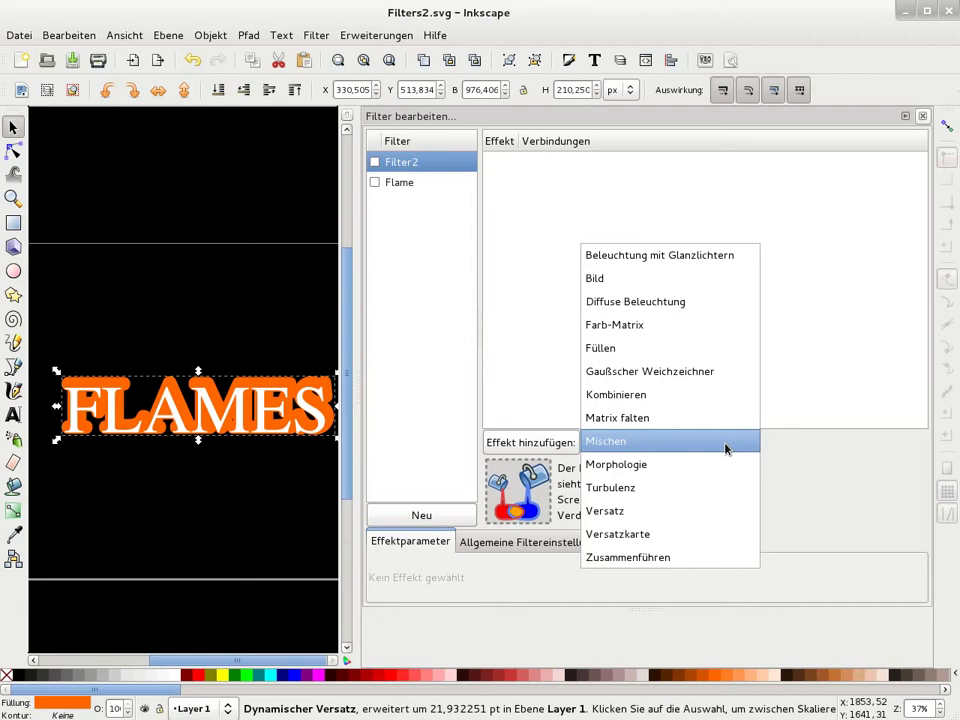
{"action": "left_click", "coordinate": [726, 370]}
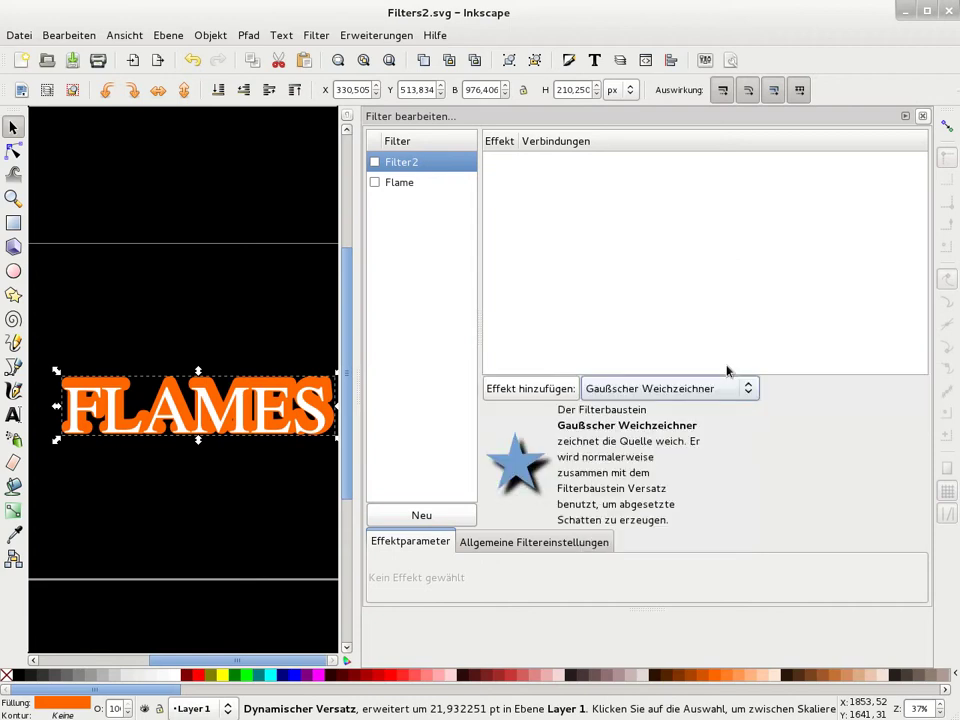
{"action": "left_click", "coordinate": [549, 391]}
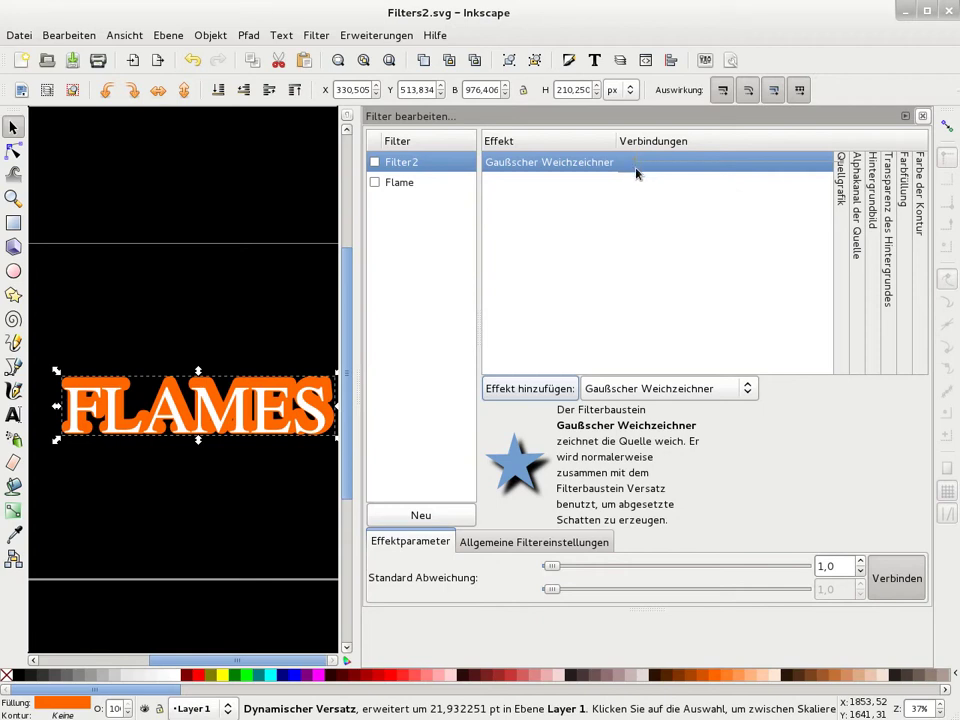
{"action": "left_click_drag", "start_coordinate": [638, 157], "coordinate": [840, 172]}
{"action": "mouse_move", "coordinate": [664, 165]}
{"action": "left_mouse_down"}
{"action": "mouse_move", "coordinate": [816, 171]}
{"action": "mouse_move", "coordinate": [759, 170]}
{"action": "left_mouse_up"}
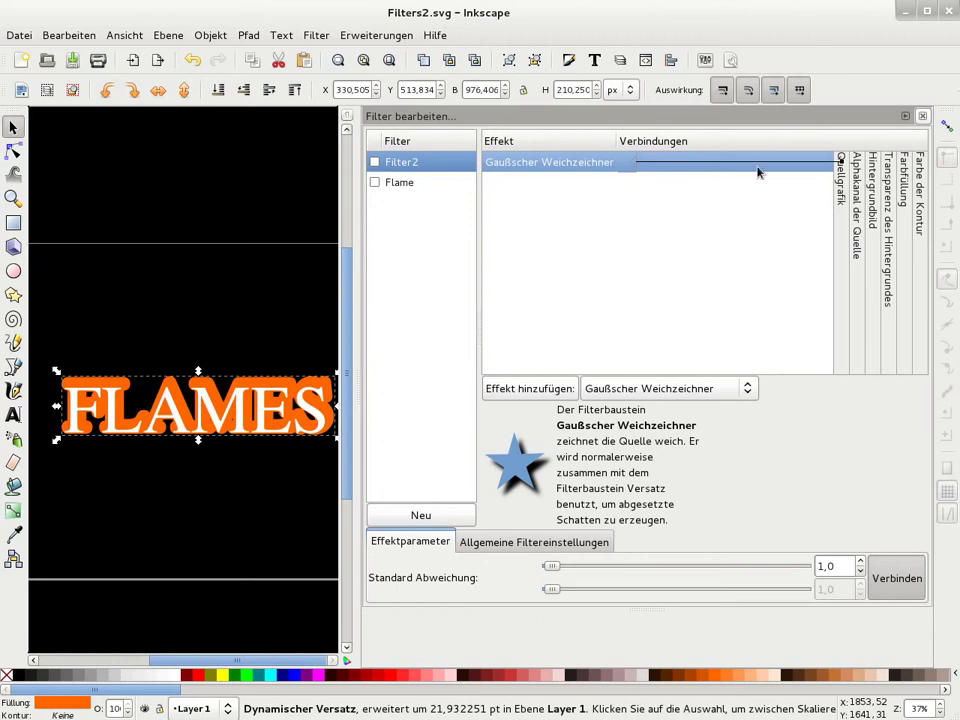
{"action": "left_click", "coordinate": [401, 186]}
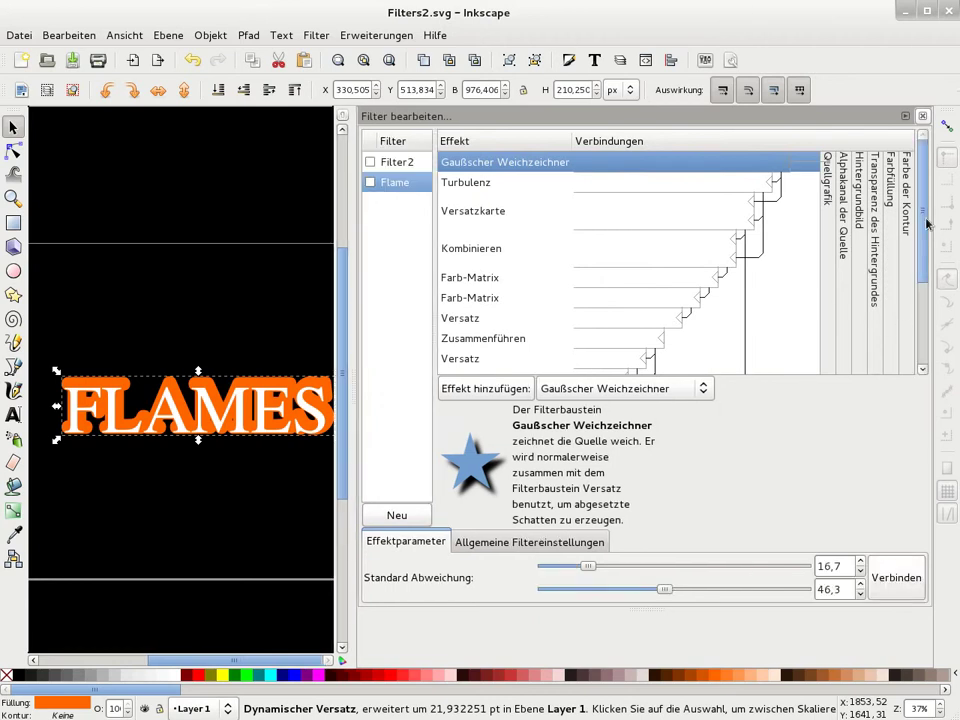
{"action": "scroll", "coordinate": [925, 229], "scroll_direction": "down", "scroll_amount": 3}
{"action": "scroll", "coordinate": [925, 229], "scroll_direction": "up", "scroll_amount": 2}
{"action": "scroll", "coordinate": [925, 229], "scroll_direction": "down", "scroll_amount": 2}
{"action": "scroll", "coordinate": [925, 220], "scroll_direction": "up", "scroll_amount": 3}
{"action": "scroll", "coordinate": [922, 200], "scroll_direction": "down", "scroll_amount": 3}
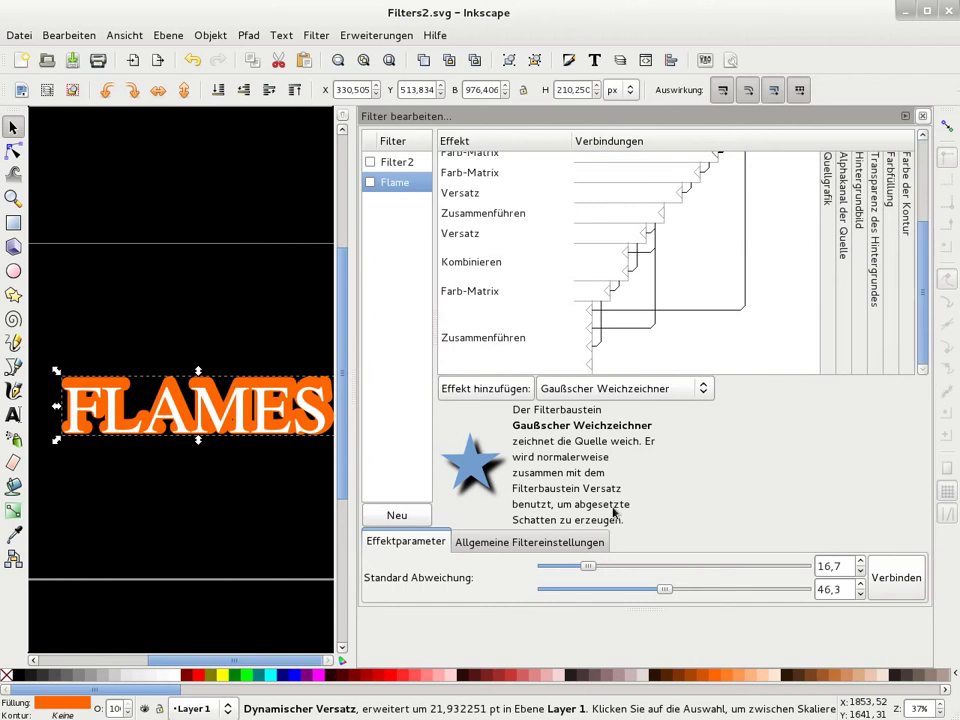
{"action": "left_click", "coordinate": [497, 297]}
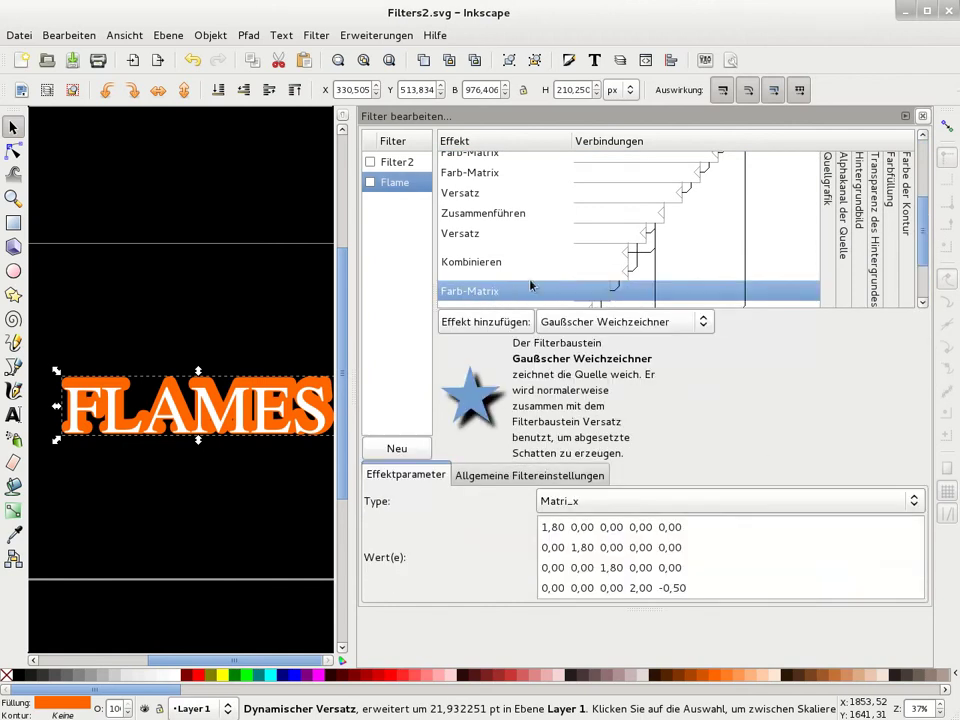
{"action": "scroll", "coordinate": [925, 235], "scroll_direction": "up", "scroll_amount": 3}
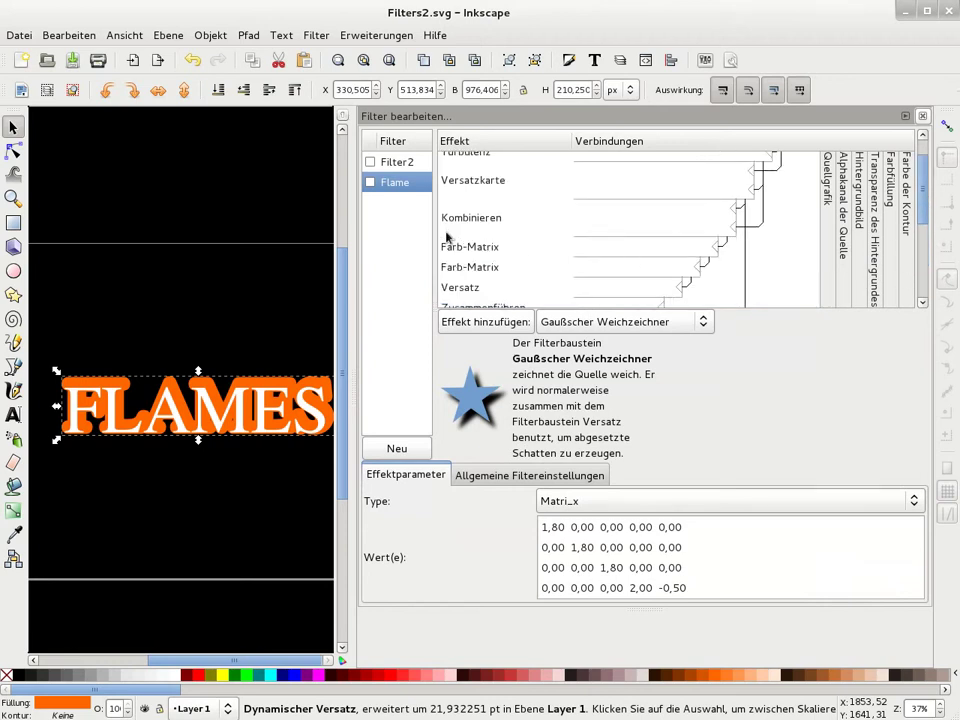
{"action": "left_click", "coordinate": [399, 165]}
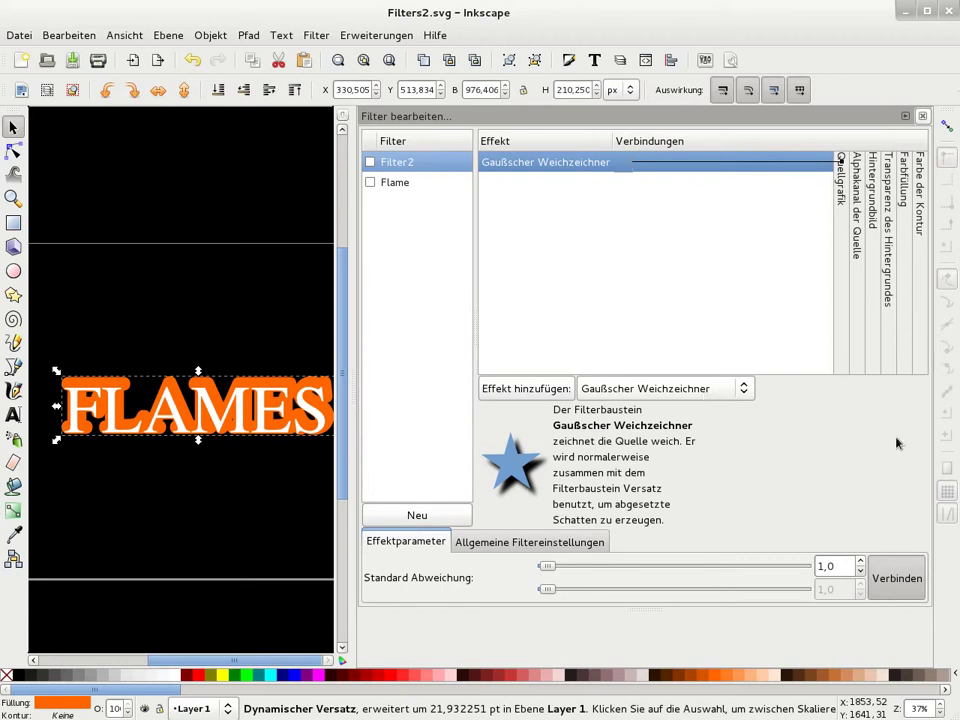
- Unlink the blur deviations, set them to 16 and 46, and apply Filter2 to the orange outline
{"action": "left_click", "coordinate": [885, 578]}
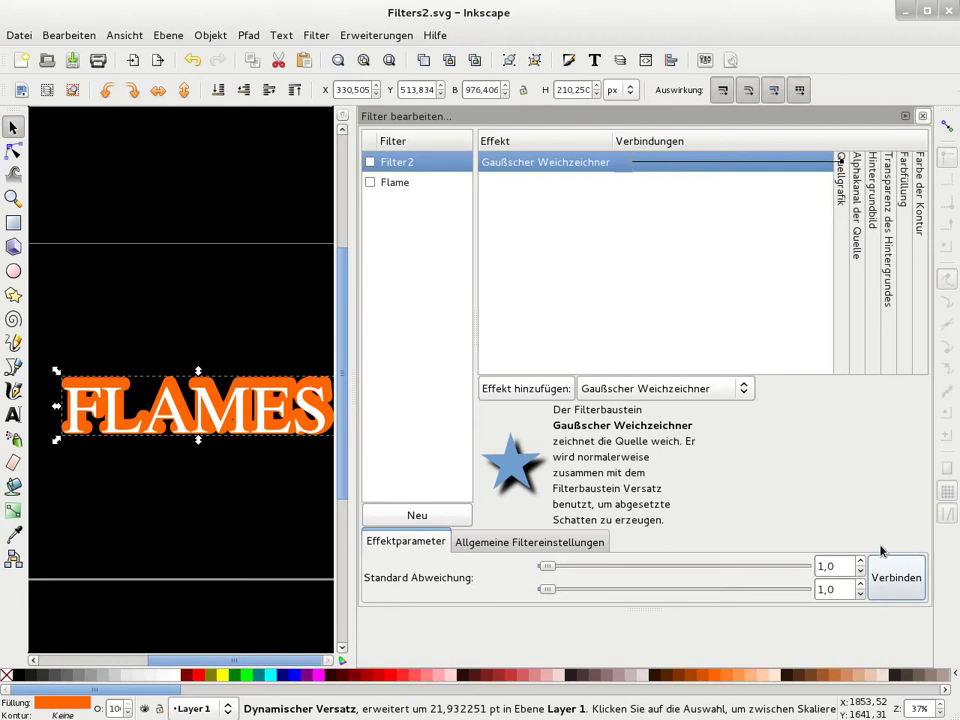
{"action": "left_click", "coordinate": [821, 566]}
{"action": "type", "text": "16"}
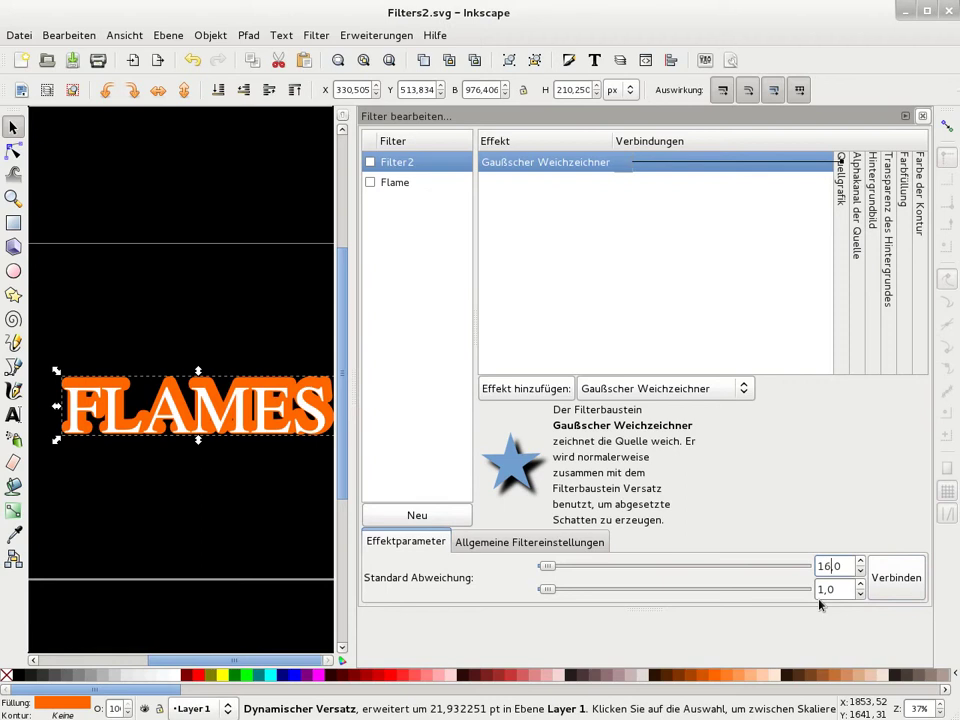
{"action": "left_click", "coordinate": [821, 591]}
{"action": "key", "text": "BackSpace"}
{"action": "type", "text": "46"}
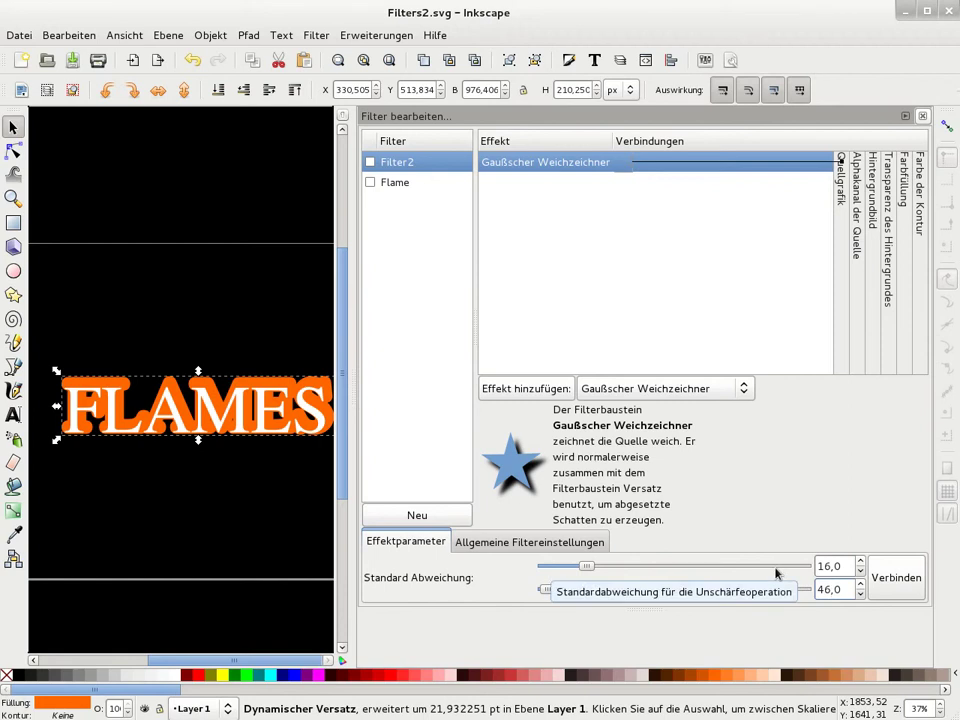
{"action": "key", "text": "Return"}
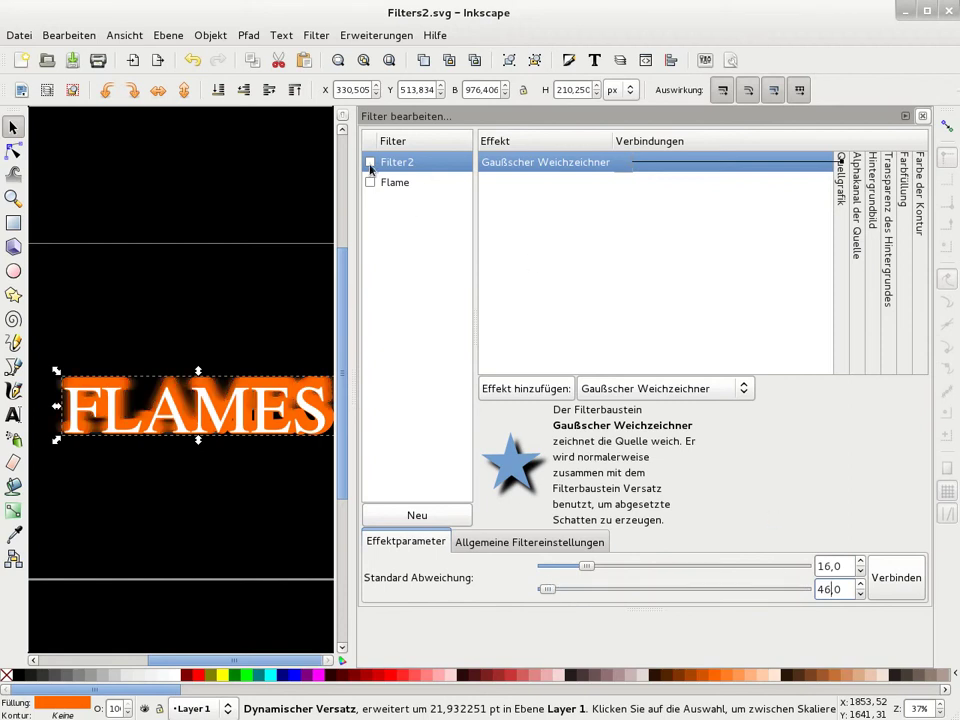
{"action": "left_click", "coordinate": [370, 162]}
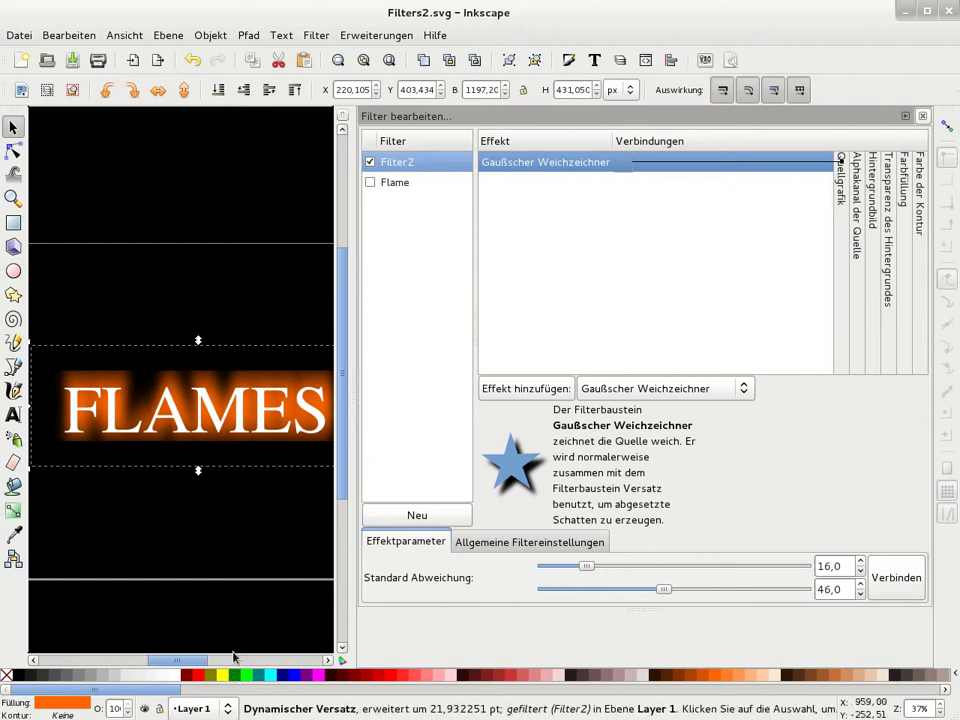
{"action": "left_click_drag", "start_coordinate": [161, 661], "coordinate": [163, 662]}
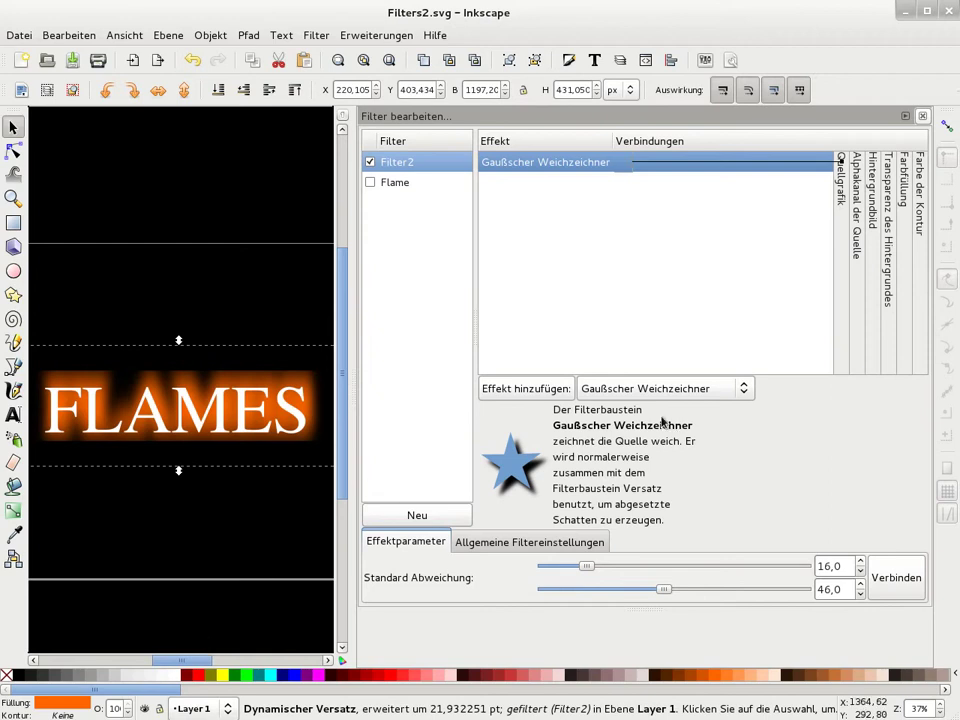
- Add a Turbulenz effect to Filter2, keeping its type as Turbulenz
{"action": "left_click", "coordinate": [650, 388]}
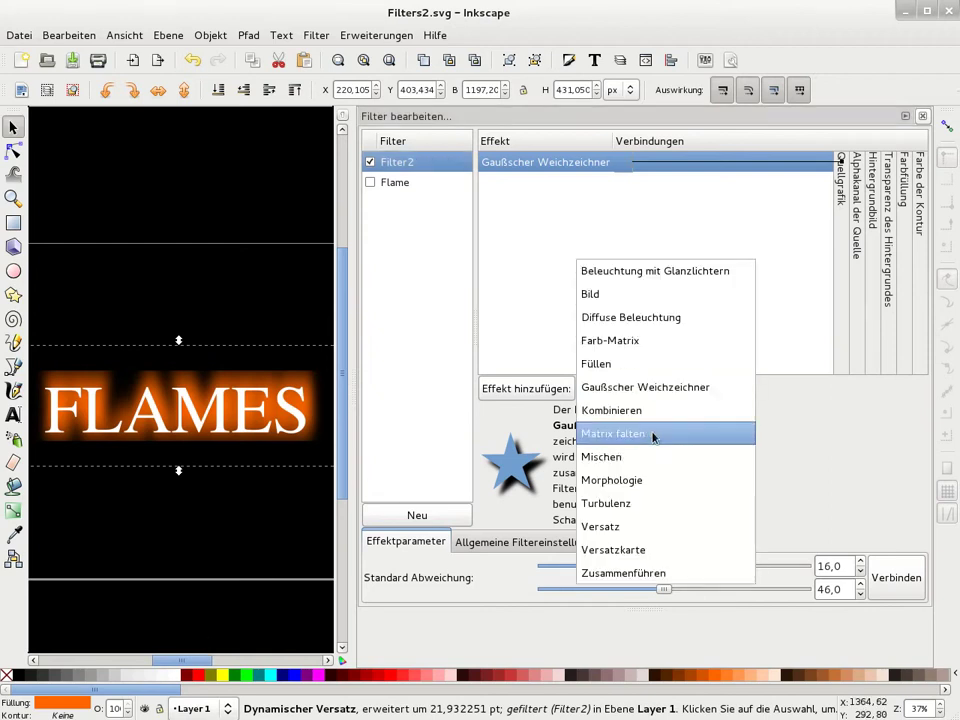
{"action": "left_click", "coordinate": [652, 503]}
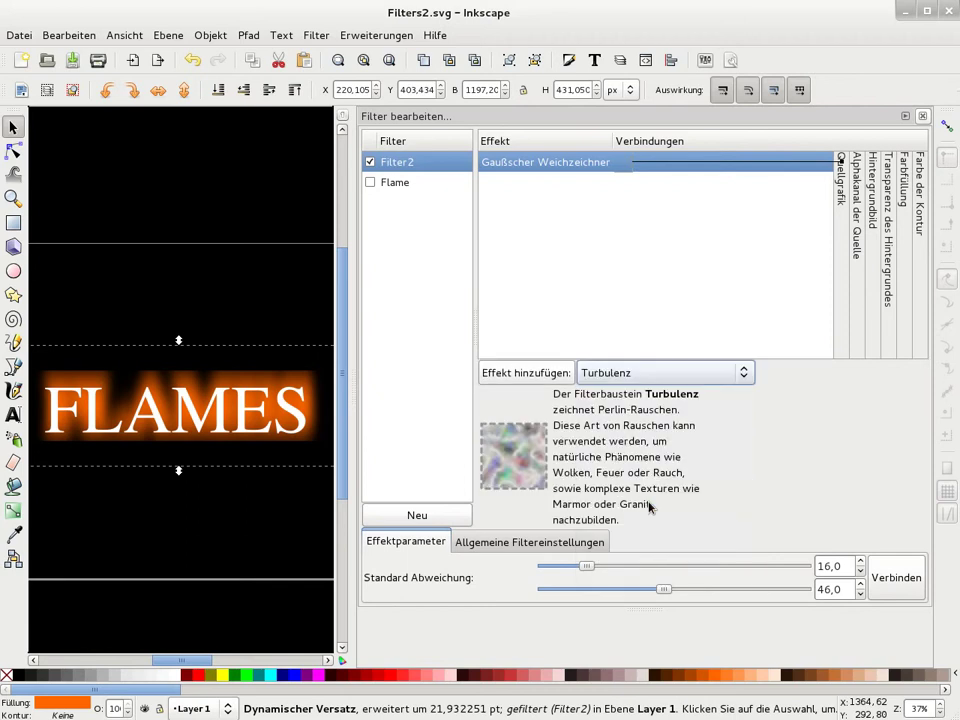
{"action": "left_click", "coordinate": [517, 375]}
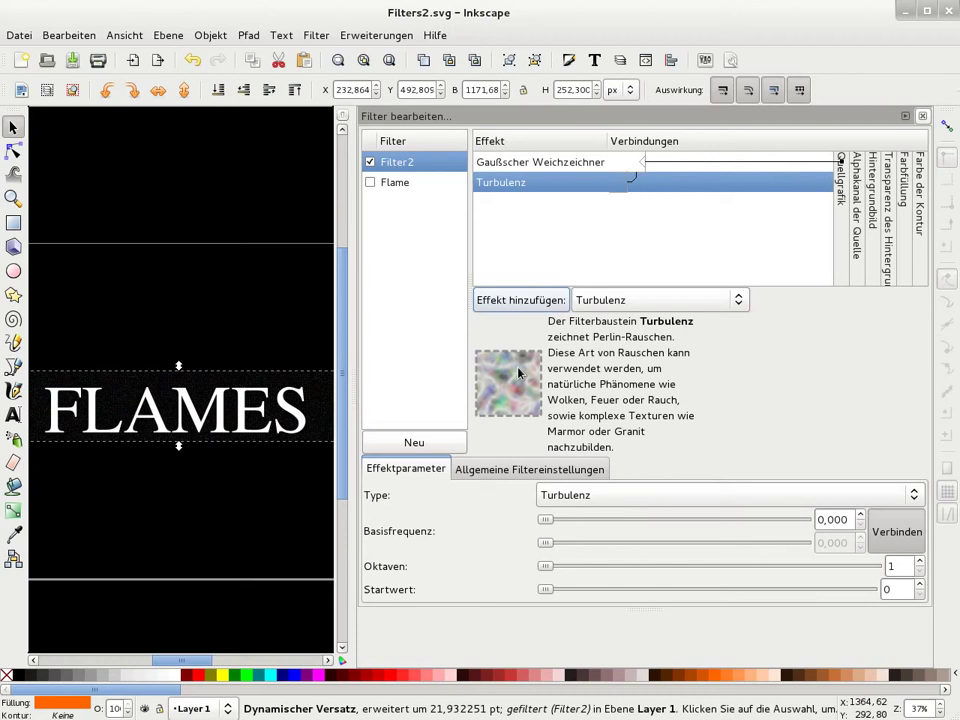
{"action": "left_click", "coordinate": [628, 498]}
{"action": "left_click", "coordinate": [628, 498]}
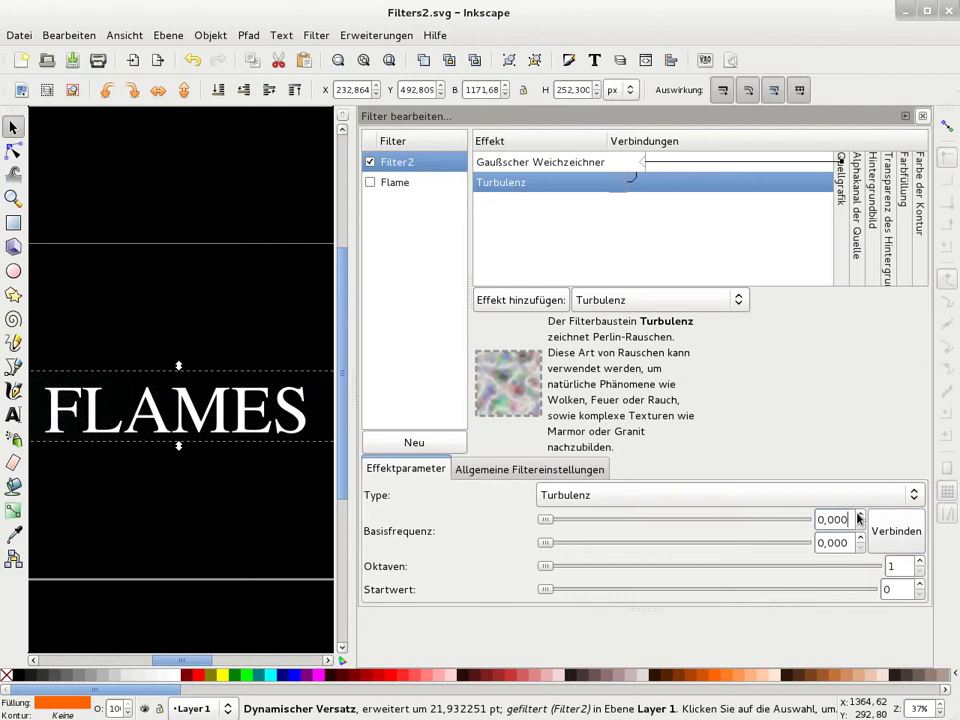
- Raise the first turbulence base frequency to 0,032
{"action": "left_click", "coordinate": [858, 517]}
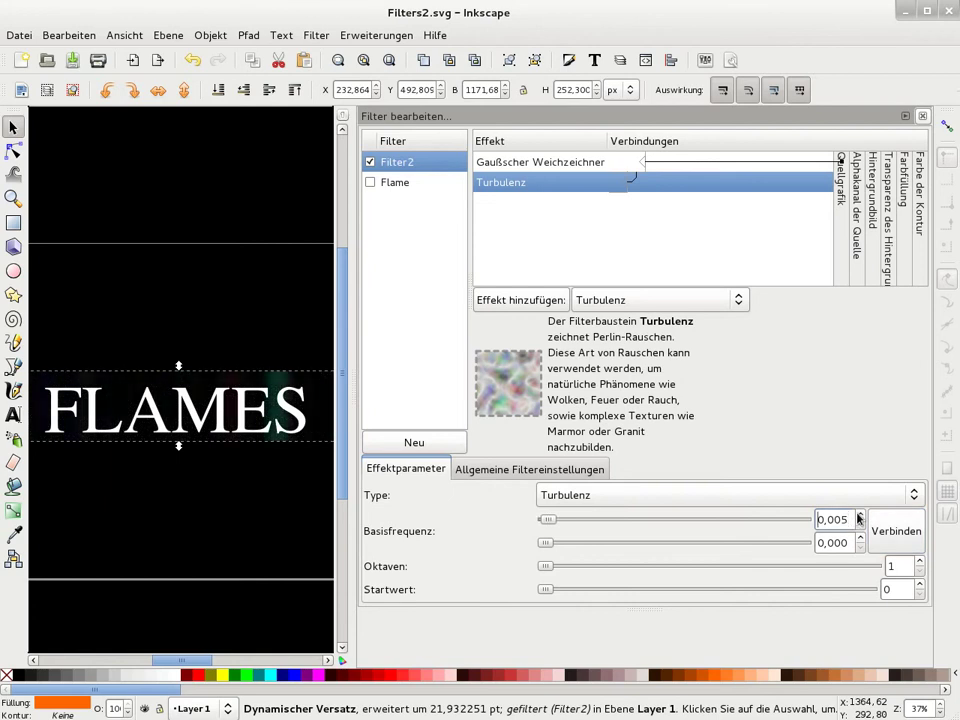
{"action": "left_click", "coordinate": [858, 517]}
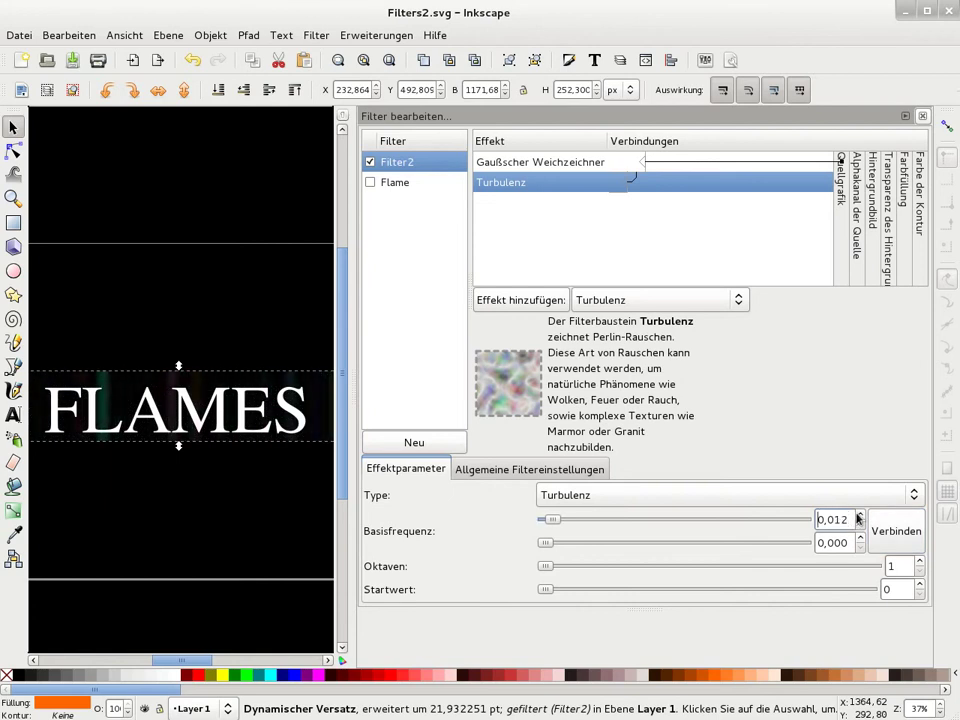
{"action": "left_click", "coordinate": [858, 517]}
{"action": "left_click", "coordinate": [858, 517]}
{"action": "left_click", "coordinate": [858, 517]}
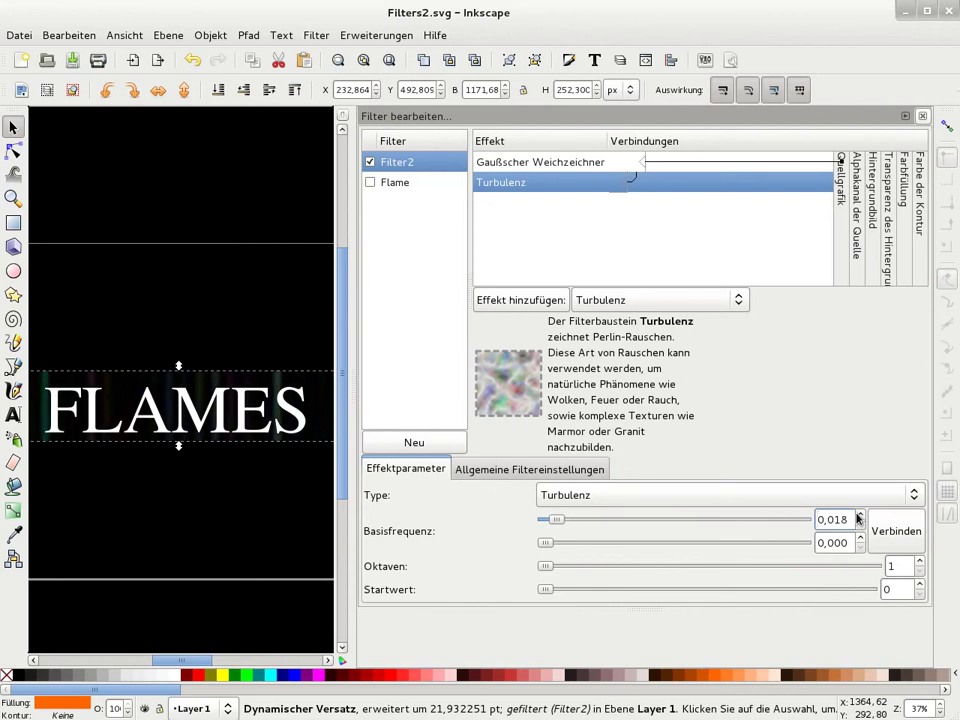
{"action": "left_click", "coordinate": [858, 517]}
{"action": "left_click", "coordinate": [858, 517]}
{"action": "left_click", "coordinate": [858, 517]}
{"action": "left_click", "coordinate": [858, 517]}
{"action": "left_click", "coordinate": [858, 517]}
{"action": "left_click", "coordinate": [858, 517]}
{"action": "left_click", "coordinate": [858, 517]}
{"action": "left_click", "coordinate": [858, 517]}
{"action": "left_click", "coordinate": [858, 517]}
{"action": "left_click", "coordinate": [858, 517]}
{"action": "left_click", "coordinate": [858, 517]}
{"action": "left_click", "coordinate": [858, 517]}
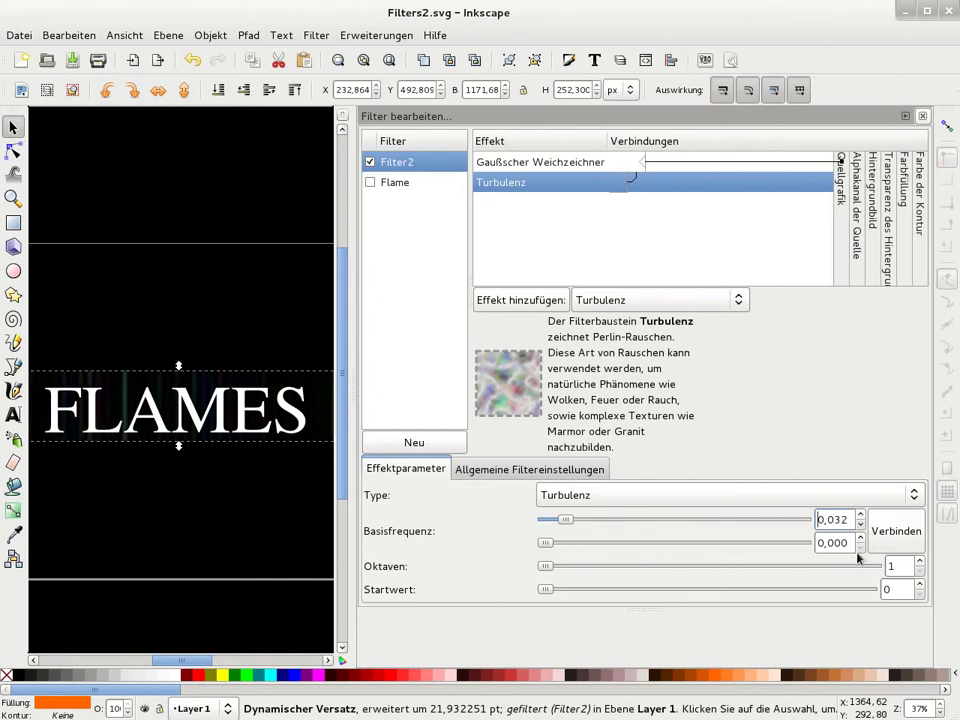
- Set the second base frequency to 0,011 and the octaves to 2
{"action": "left_click", "coordinate": [861, 541]}
{"action": "left_click", "coordinate": [861, 541]}
{"action": "left_click", "coordinate": [861, 541]}
{"action": "left_click", "coordinate": [861, 541]}
{"action": "left_click", "coordinate": [861, 538]}
{"action": "left_click", "coordinate": [861, 538]}
{"action": "left_click", "coordinate": [861, 538]}
{"action": "left_click", "coordinate": [861, 539]}
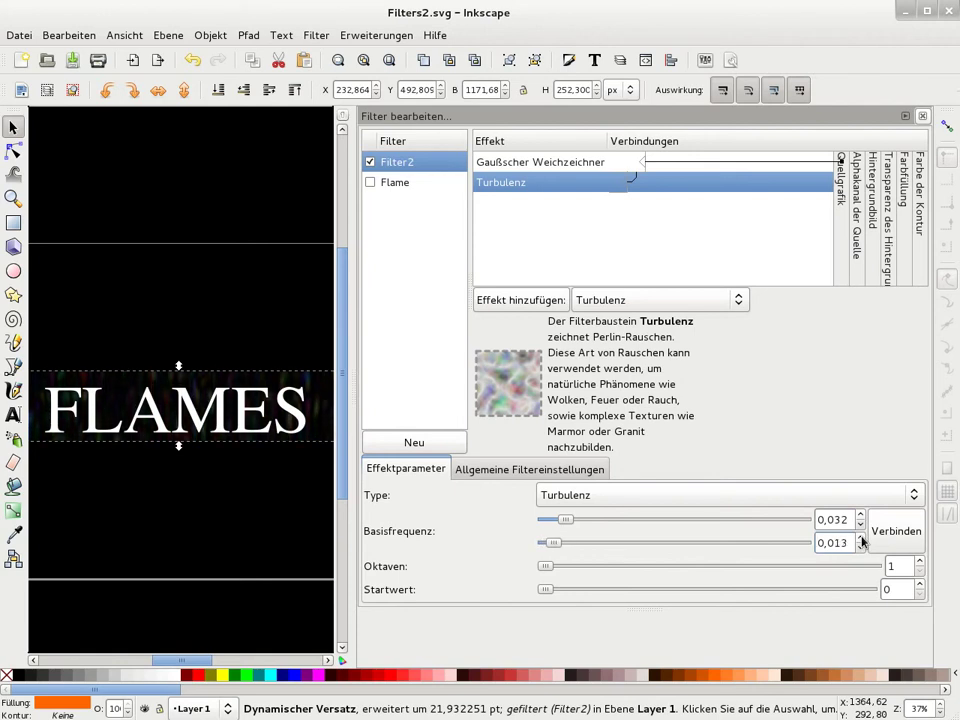
{"action": "left_click", "coordinate": [861, 547]}
{"action": "left_click", "coordinate": [860, 547]}
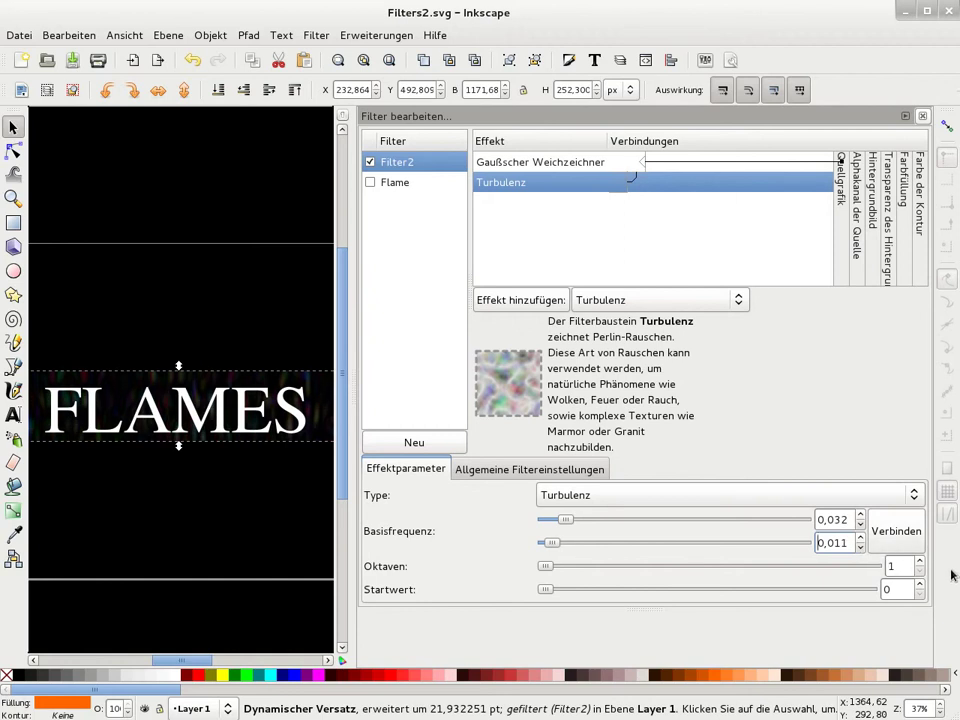
{"action": "left_click", "coordinate": [919, 563]}
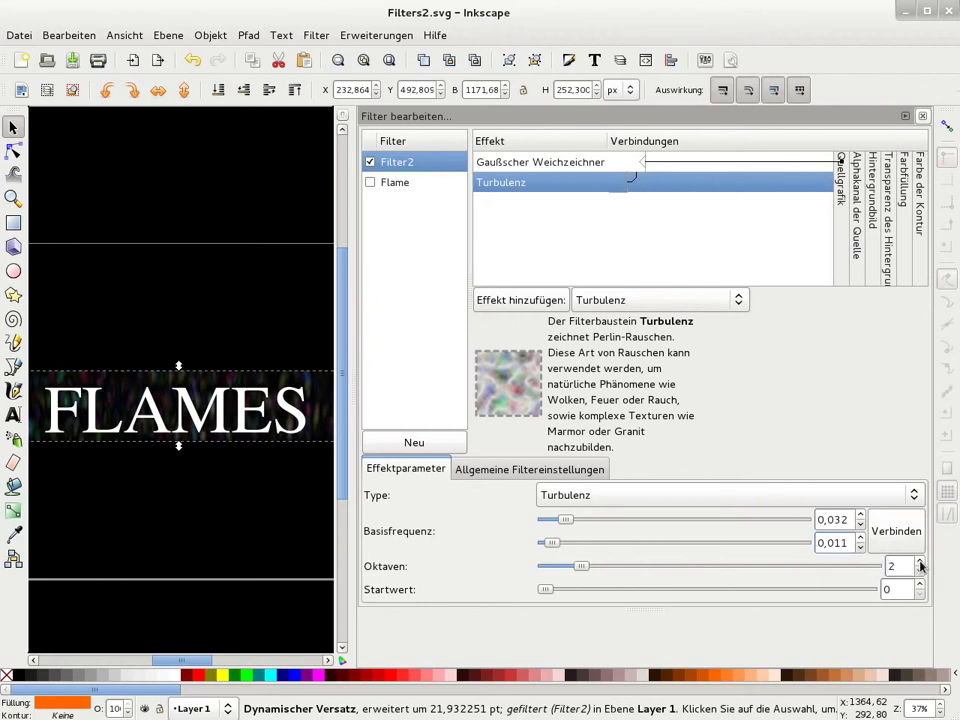
{"action": "left_click_drag", "start_coordinate": [194, 661], "coordinate": [194, 663]}
- Add a Versatzkarte effect to Filter2 with its input fed from Turbulenz
{"action": "left_click", "coordinate": [661, 301]}
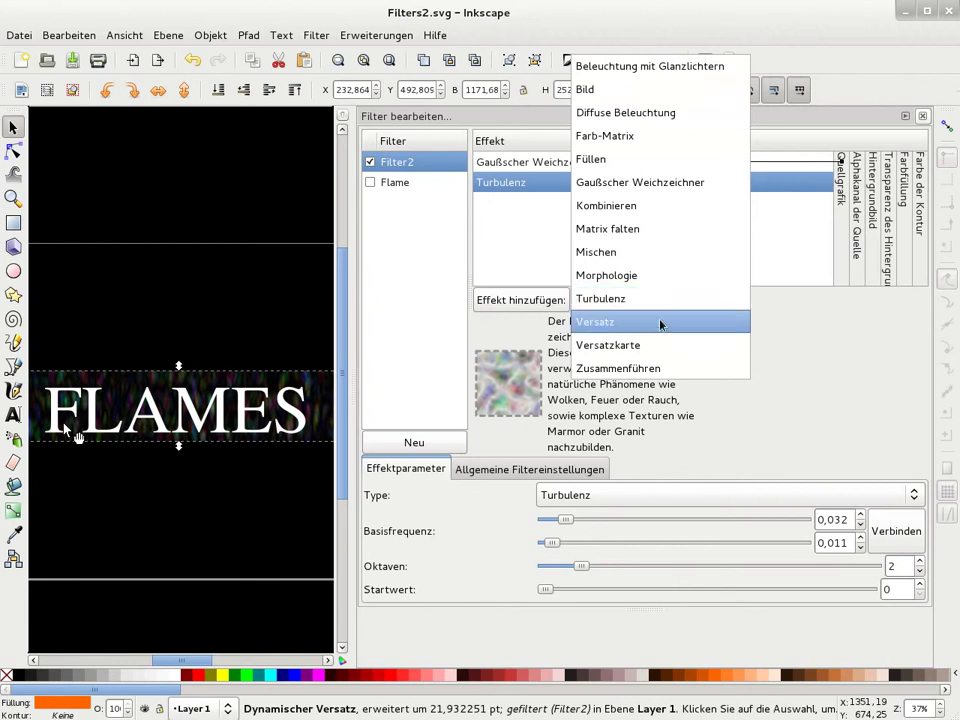
{"action": "left_click", "coordinate": [660, 344]}
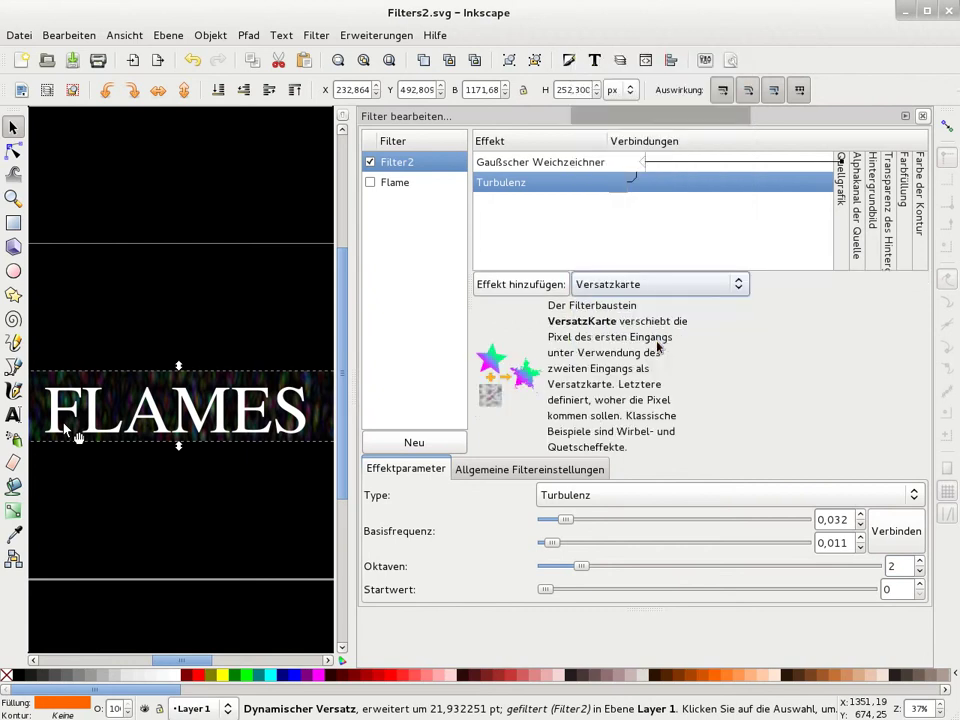
{"action": "left_click", "coordinate": [535, 285]}
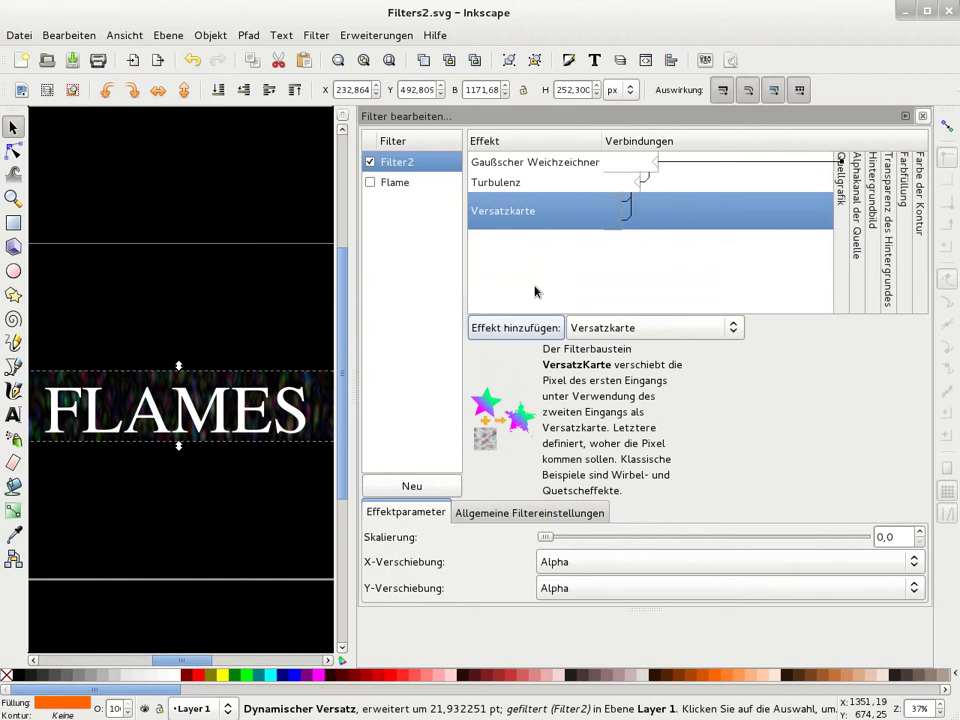
{"action": "left_click_drag", "start_coordinate": [620, 209], "coordinate": [656, 168]}
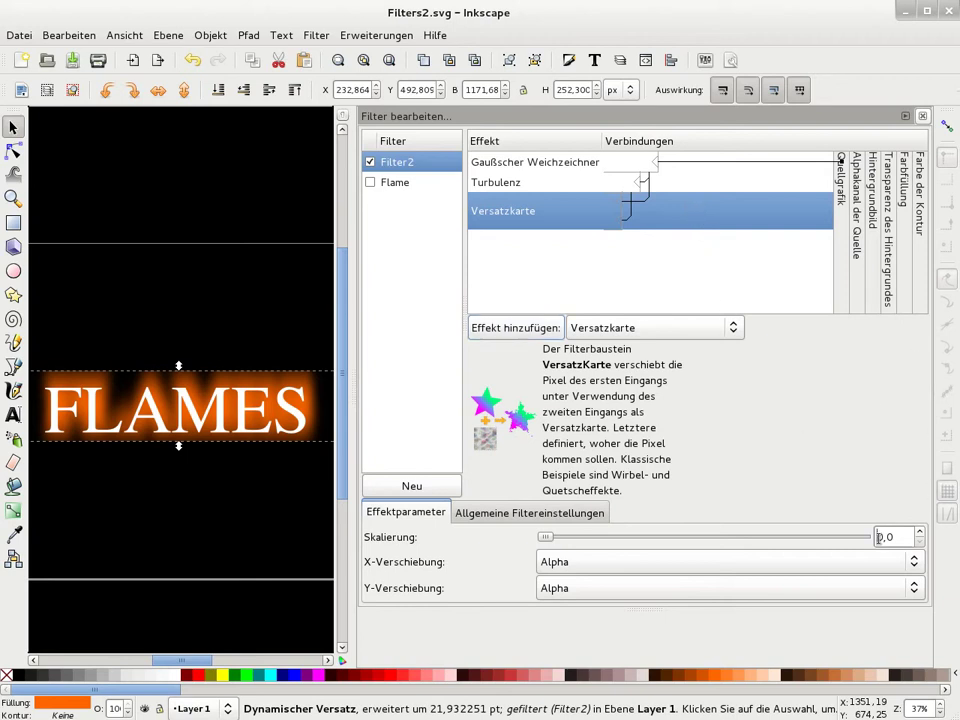
- Set the displacement Skalierung to 40 and Y-Verschiebung channel to Blau
{"action": "type", "text": "4"}
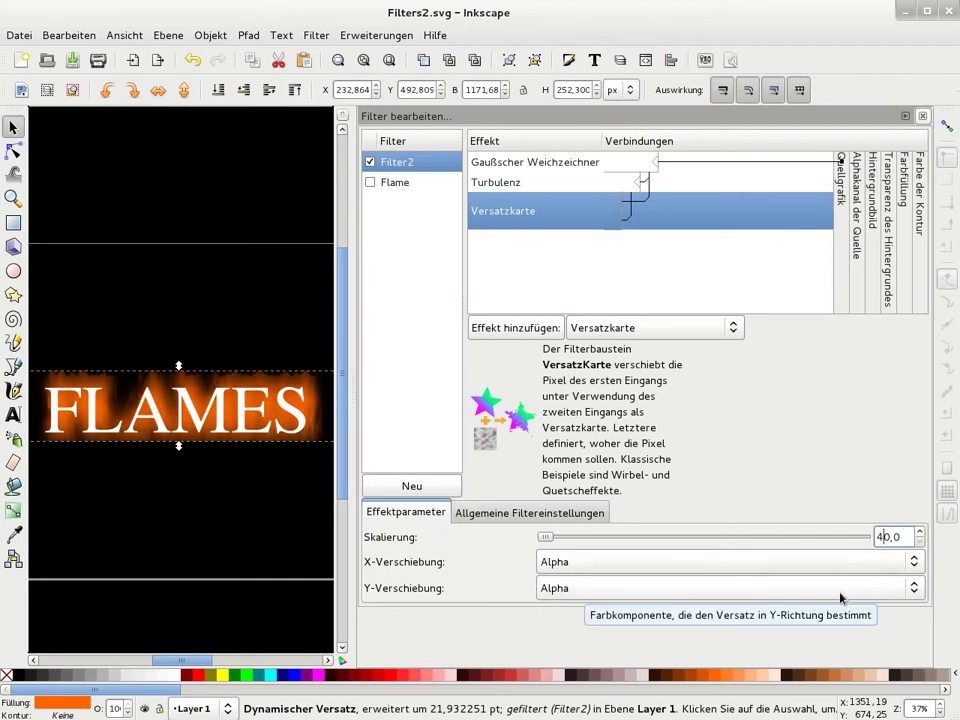
{"action": "left_click", "coordinate": [839, 596]}
{"action": "left_click", "coordinate": [831, 565]}
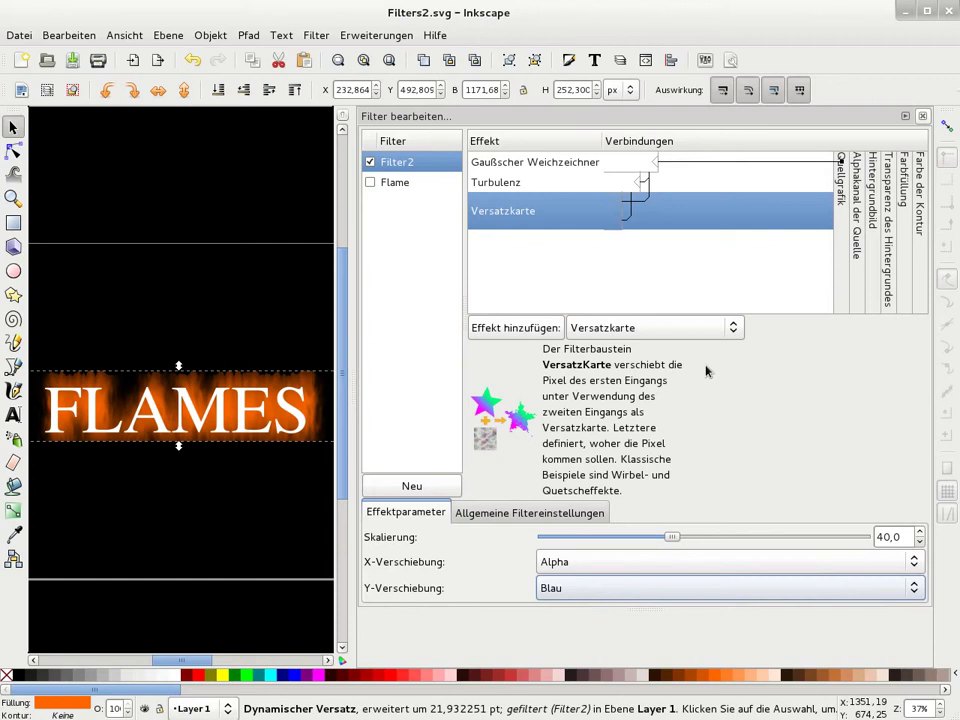
{"action": "left_click", "coordinate": [622, 330]}
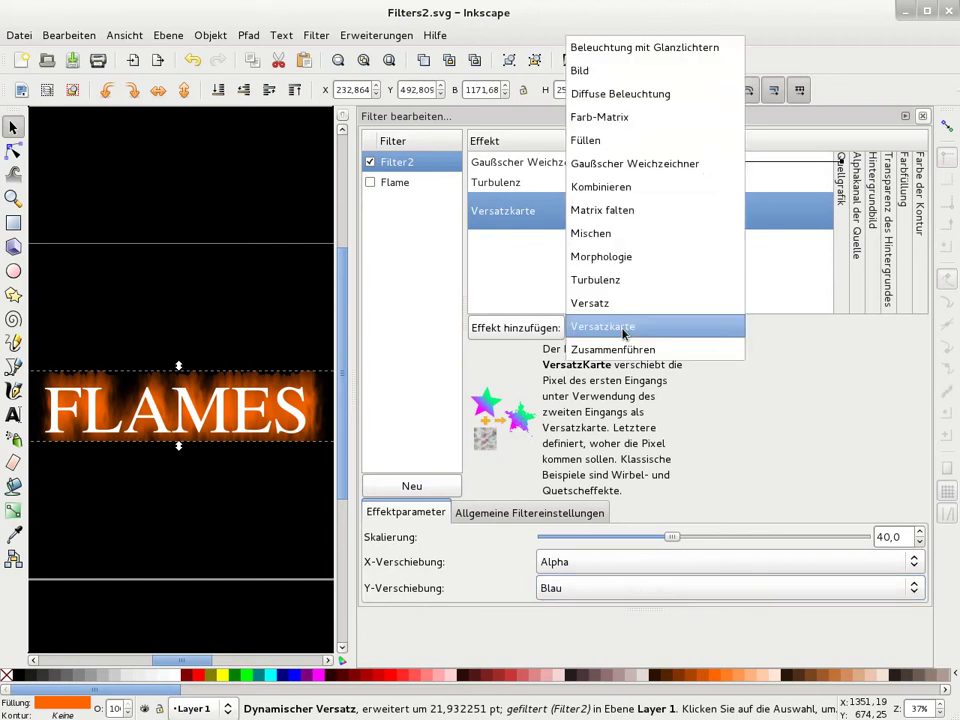
- Add a Kombinieren effect to Filter2 and link its input to the Versatzkarte result
{"action": "left_click", "coordinate": [637, 186]}
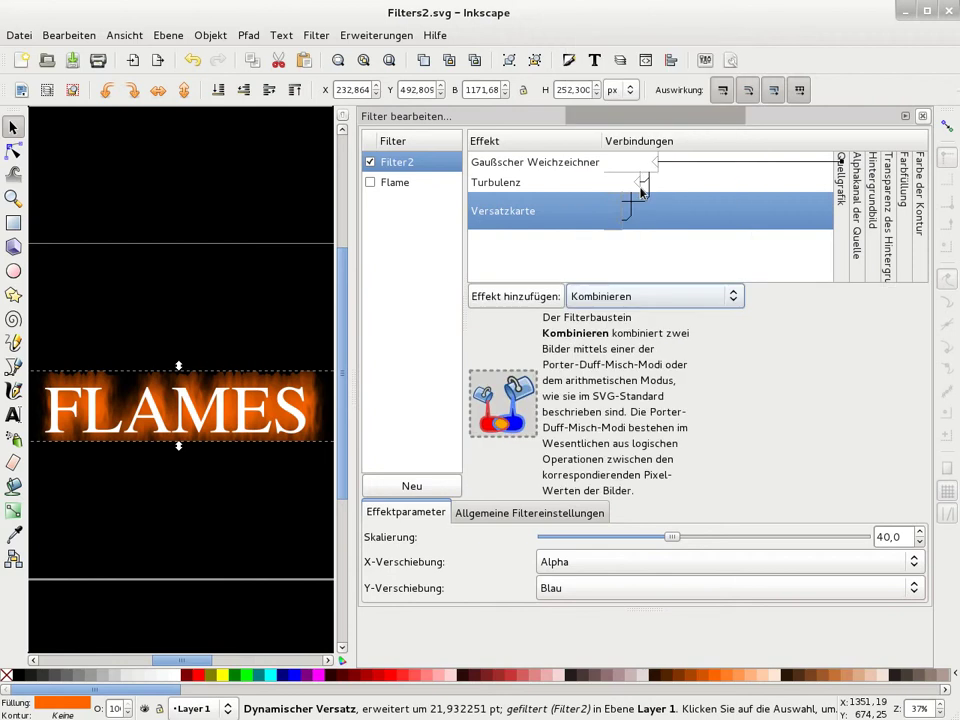
{"action": "left_click", "coordinate": [507, 298]}
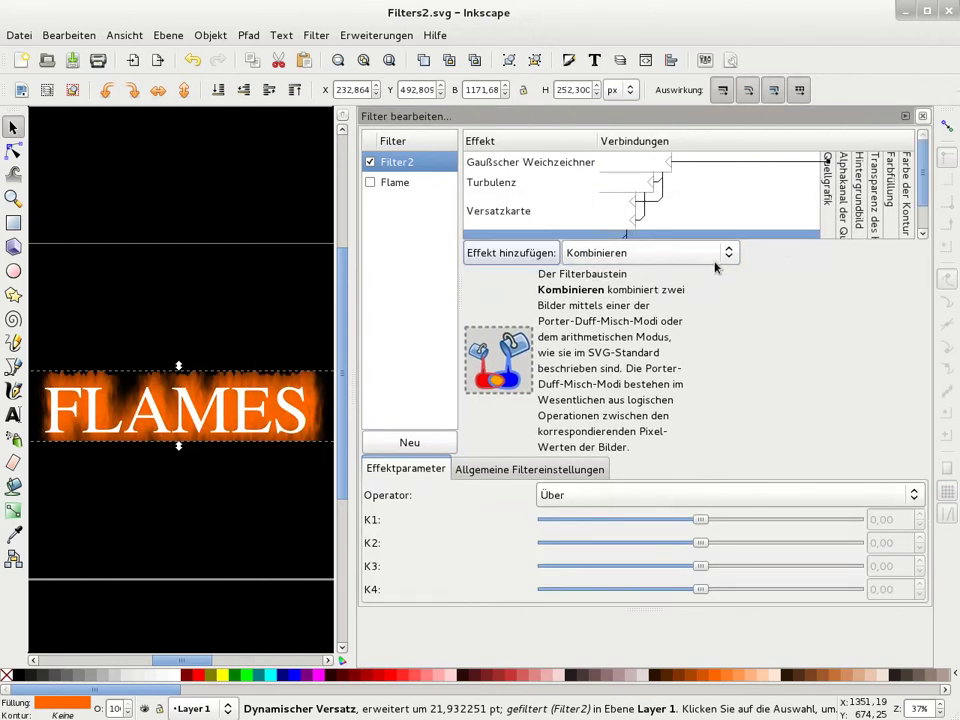
{"action": "scroll", "coordinate": [921, 203], "scroll_direction": "down", "scroll_amount": 2}
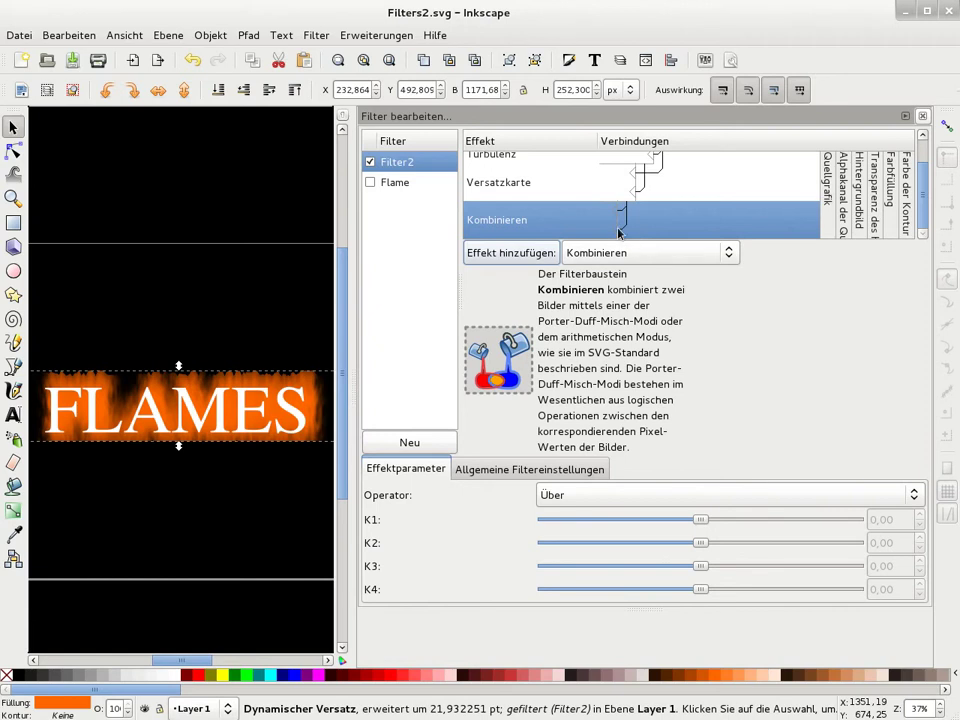
{"action": "mouse_move", "coordinate": [618, 232]}
{"action": "left_mouse_down"}
{"action": "mouse_move", "coordinate": [668, 113]}
{"action": "mouse_move", "coordinate": [670, 166]}
{"action": "left_mouse_up"}
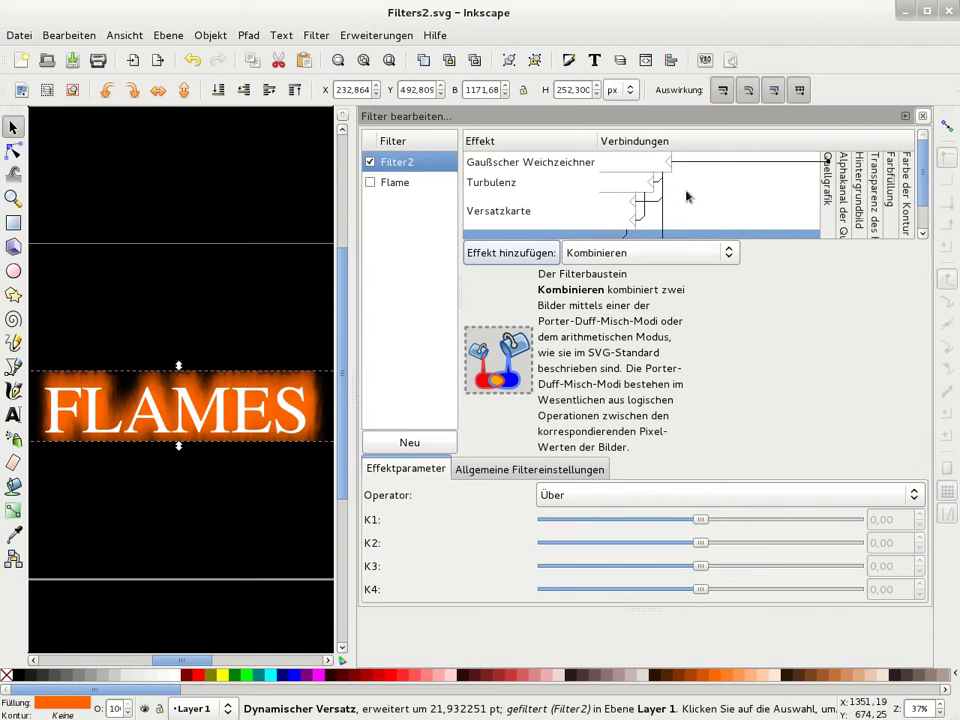
{"action": "scroll", "coordinate": [673, 201], "scroll_direction": "down", "scroll_amount": 1}
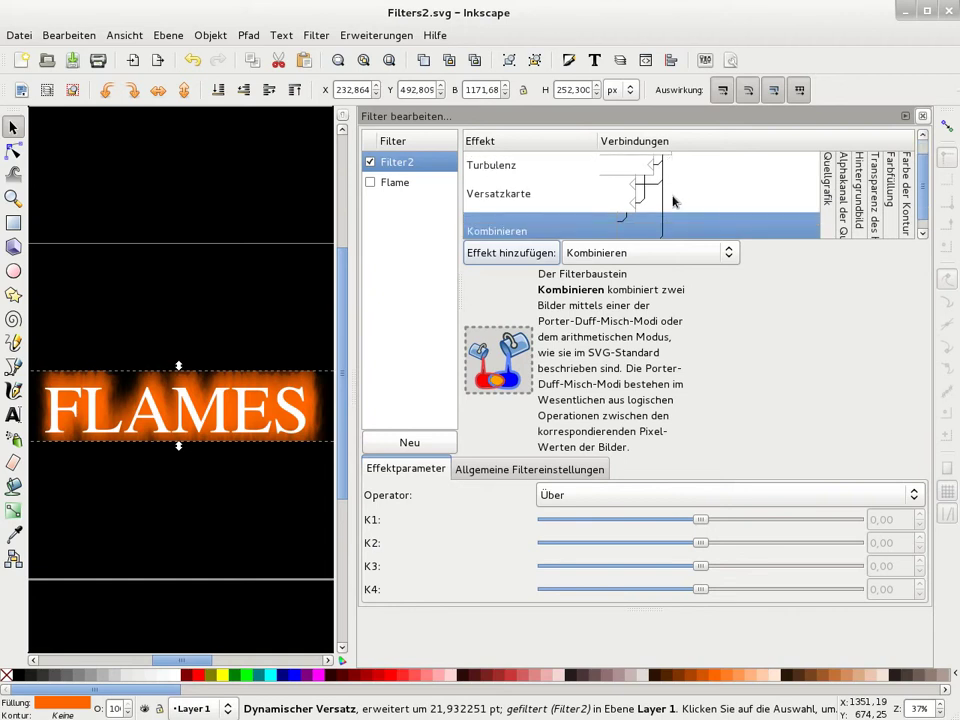
{"action": "scroll", "coordinate": [673, 201], "scroll_direction": "down", "scroll_amount": 1}
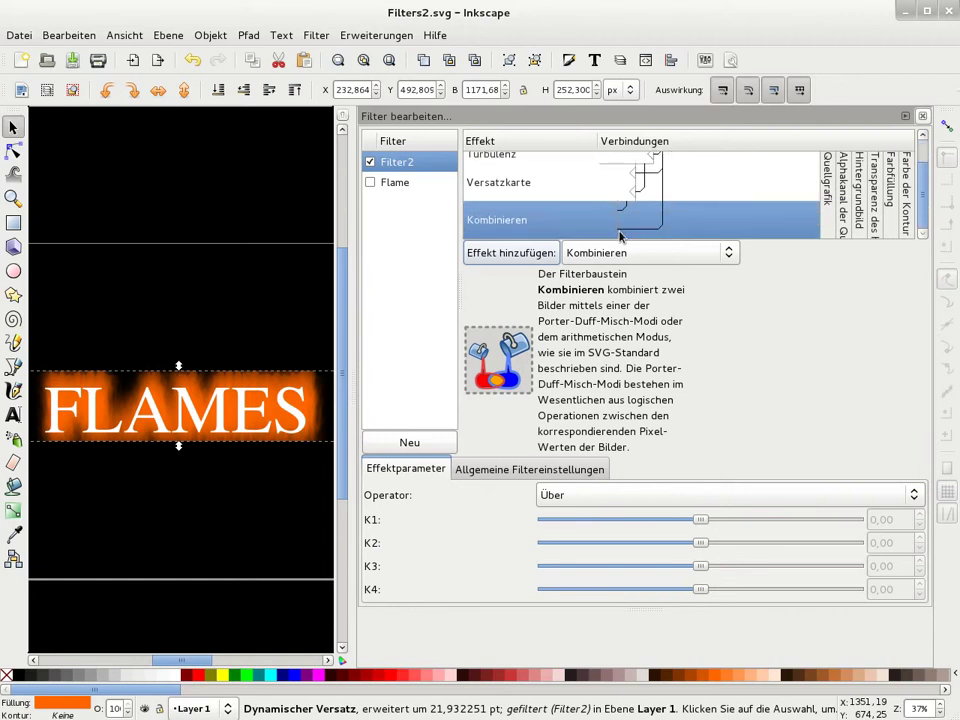
{"action": "mouse_move", "coordinate": [660, 190]}
{"action": "left_mouse_down"}
{"action": "mouse_move", "coordinate": [664, 175]}
{"action": "mouse_move", "coordinate": [652, 184]}
{"action": "mouse_move", "coordinate": [658, 207]}
{"action": "left_mouse_up"}
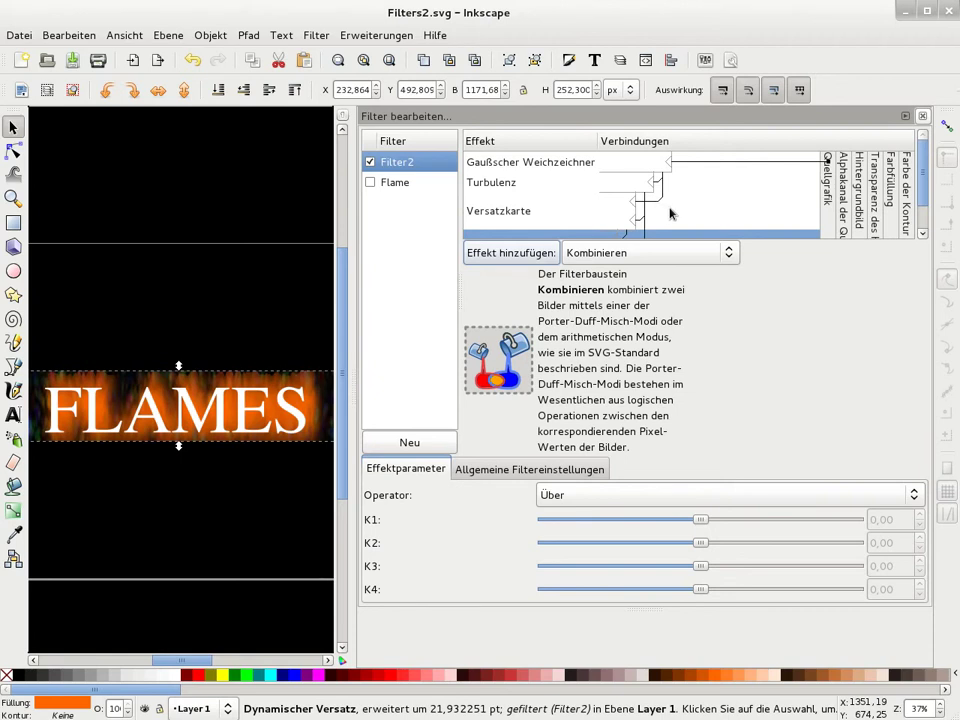
{"action": "scroll", "coordinate": [697, 186], "scroll_direction": "down", "scroll_amount": 1}
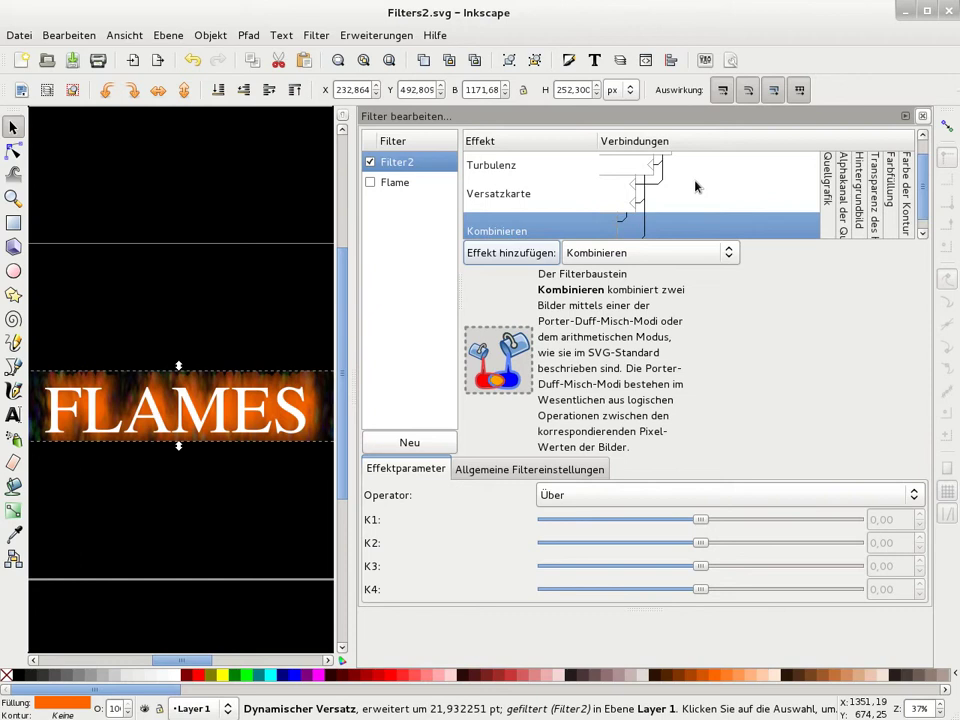
{"action": "left_click_drag", "start_coordinate": [627, 224], "coordinate": [635, 216]}
{"action": "left_click_drag", "start_coordinate": [635, 216], "coordinate": [638, 210]}
{"action": "left_click_drag", "start_coordinate": [638, 210], "coordinate": [638, 200]}
- Set the Kombinieren operator to Out
{"action": "left_click", "coordinate": [652, 494]}
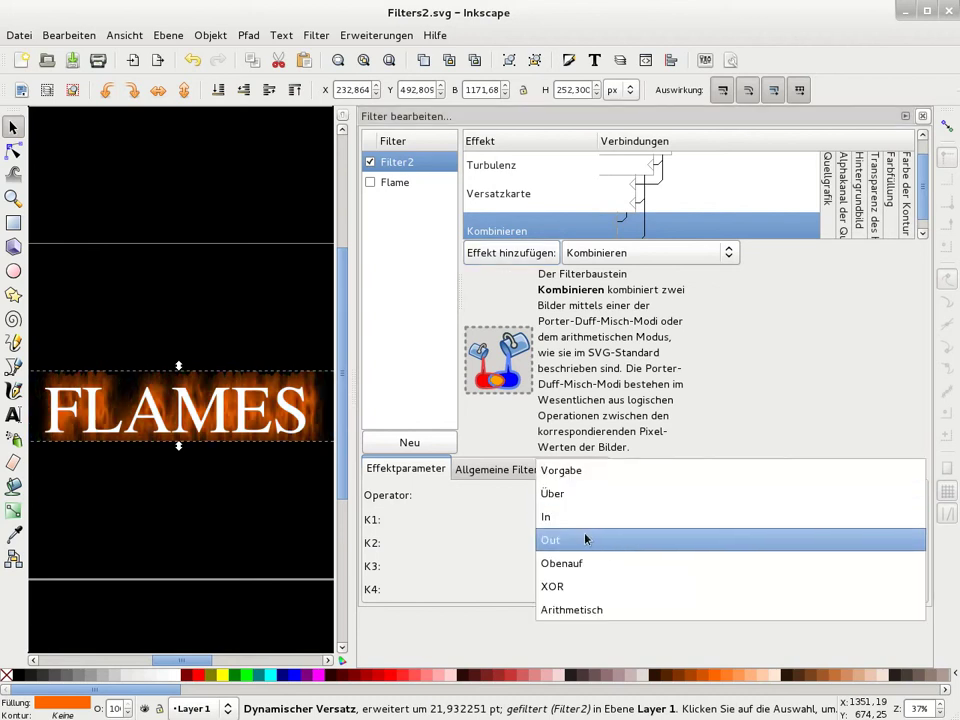
{"action": "left_click", "coordinate": [586, 538]}
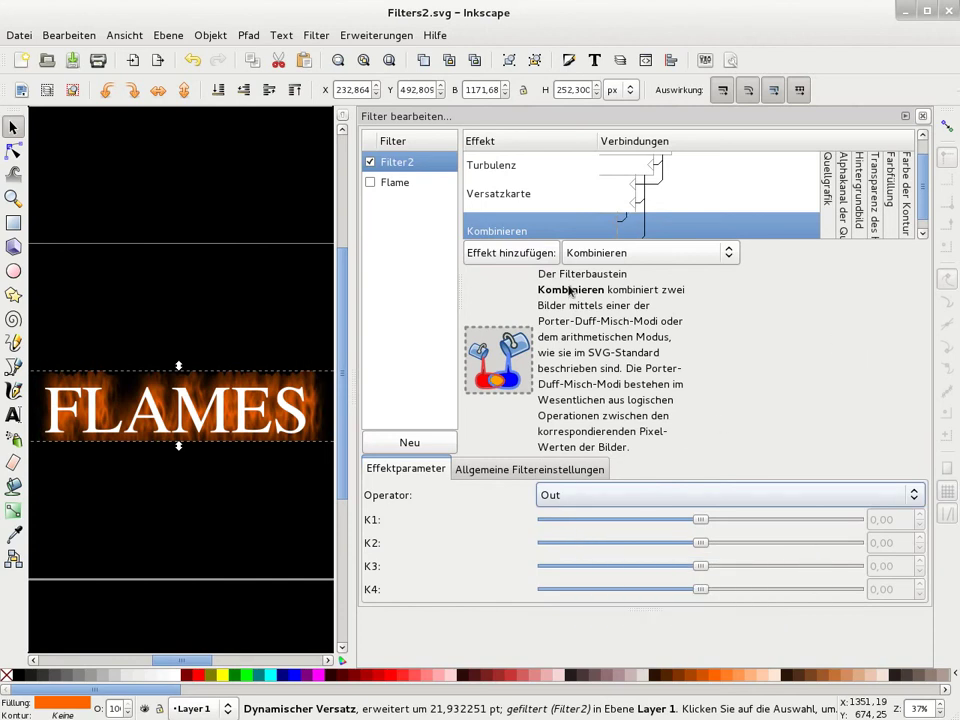
{"action": "left_click", "coordinate": [603, 255]}
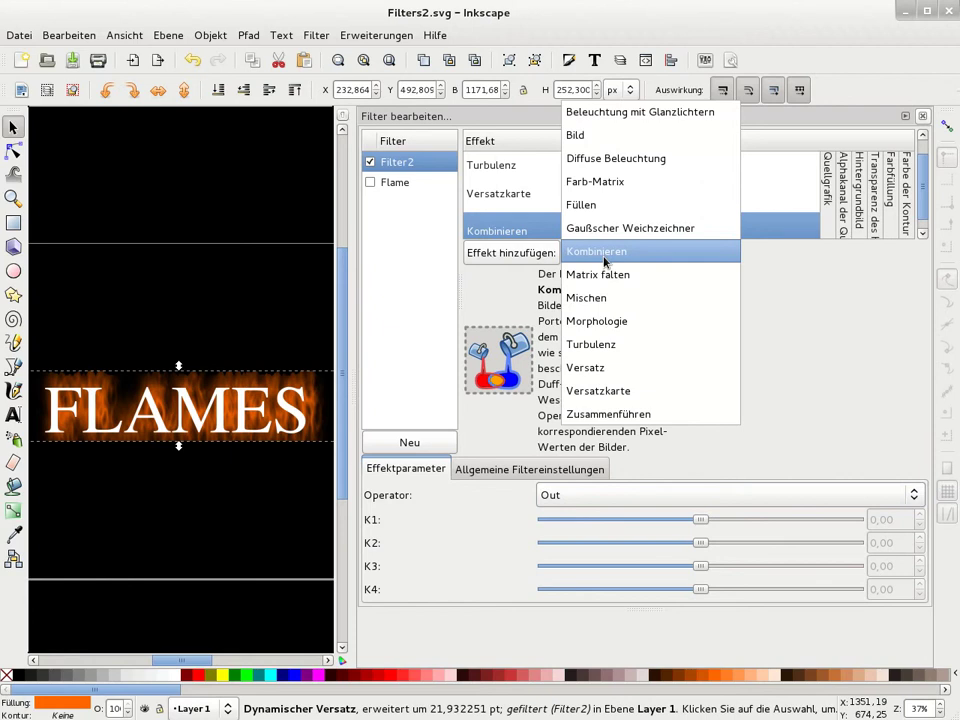
- Add a Farb-Matrix effect to Filter2 and set its alpha offset to -0,15
{"action": "left_click", "coordinate": [598, 182]}
{"action": "left_click", "coordinate": [494, 316]}
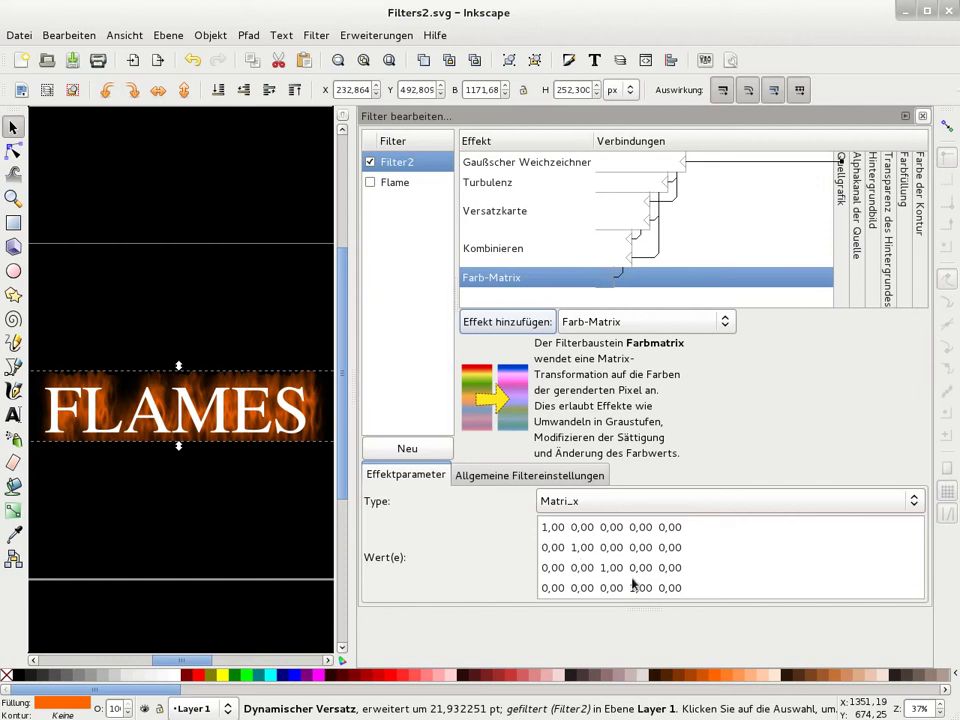
{"action": "left_click", "coordinate": [660, 590]}
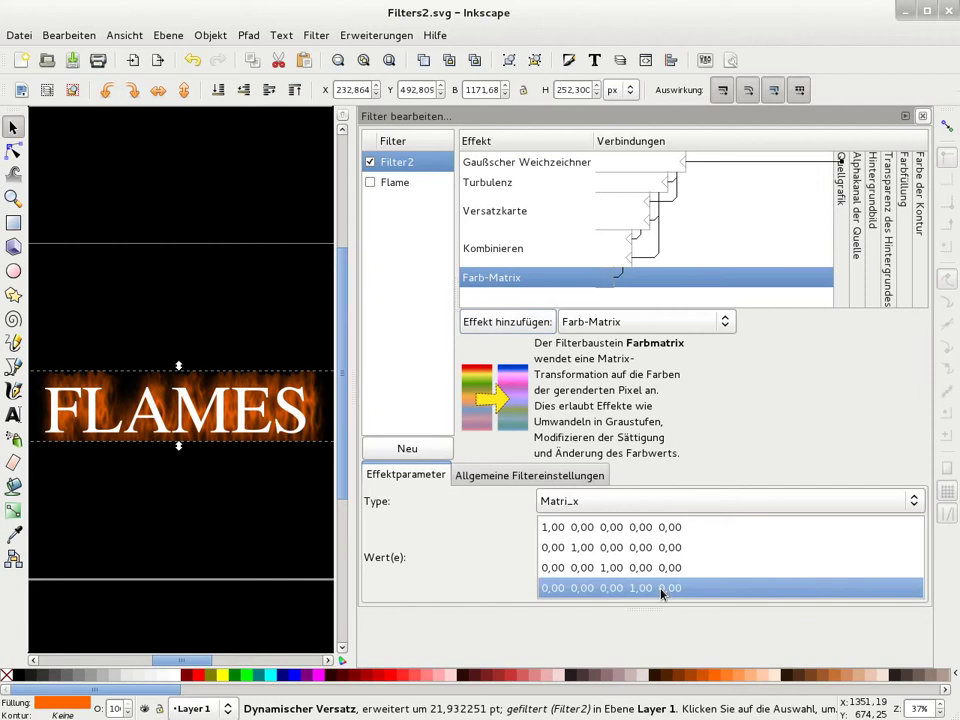
{"action": "left_click", "coordinate": [664, 589]}
{"action": "type", "text": "0,15"}
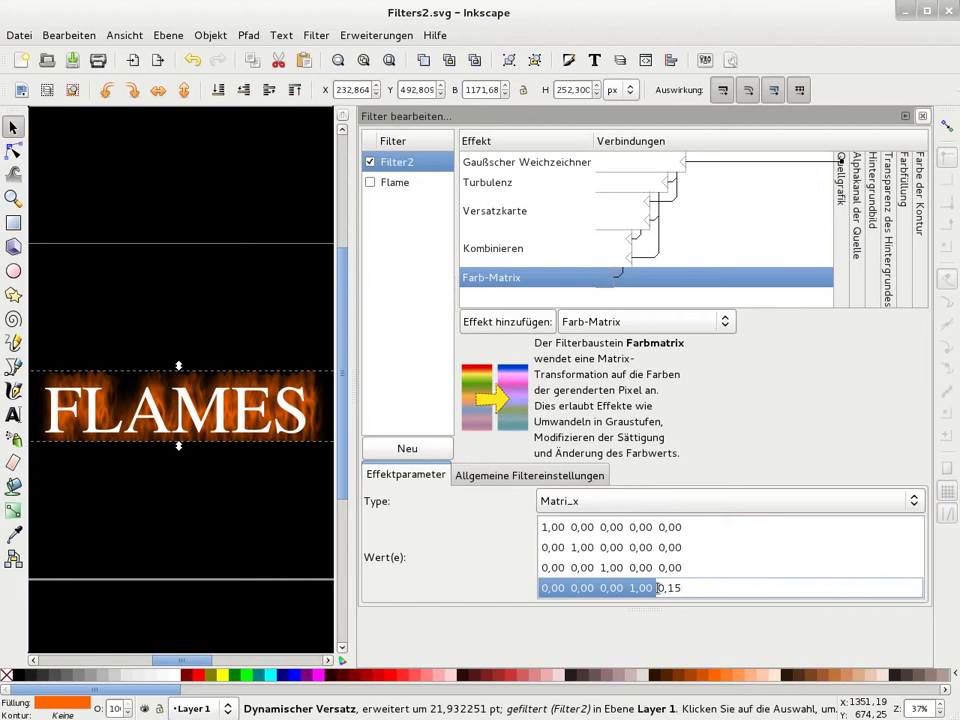
{"action": "type", "text": "-"}
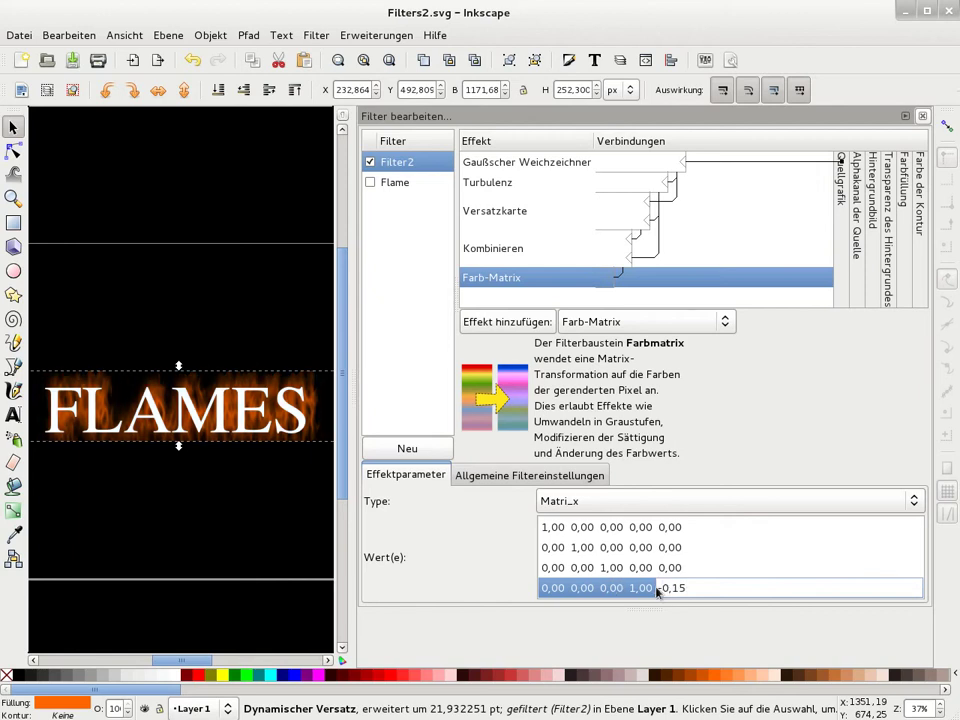
{"action": "key", "text": "Return"}
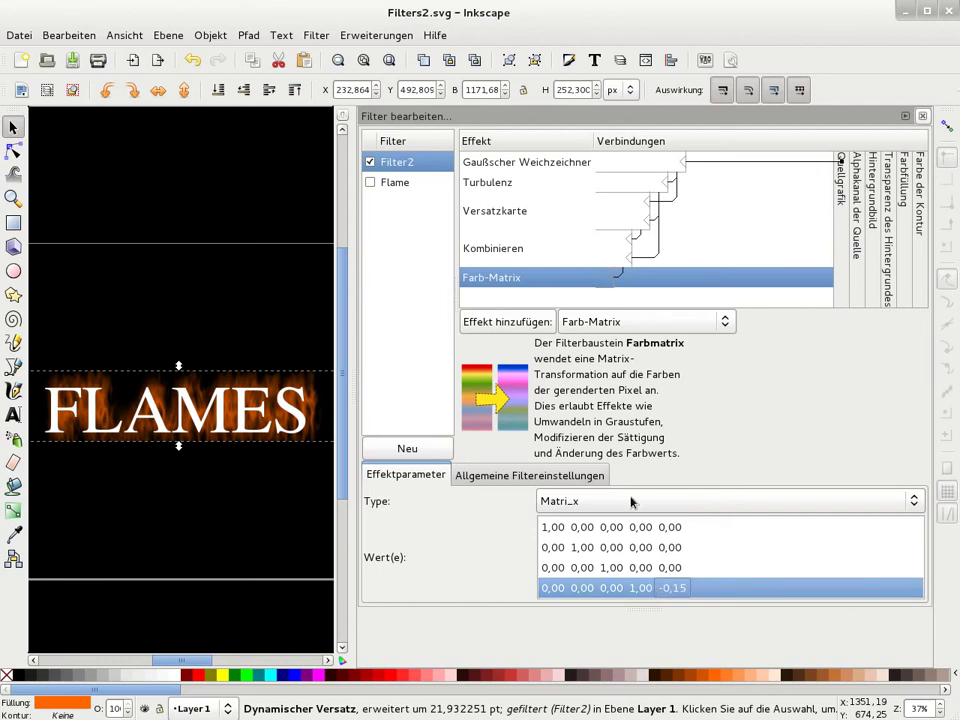
- Set the blue, green and red offsets of the colour matrix to 0,20
{"action": "left_click", "coordinate": [690, 570]}
{"action": "left_click", "coordinate": [690, 574]}
{"action": "key", "text": "BackSpace"}
{"action": "type", "text": "2"}
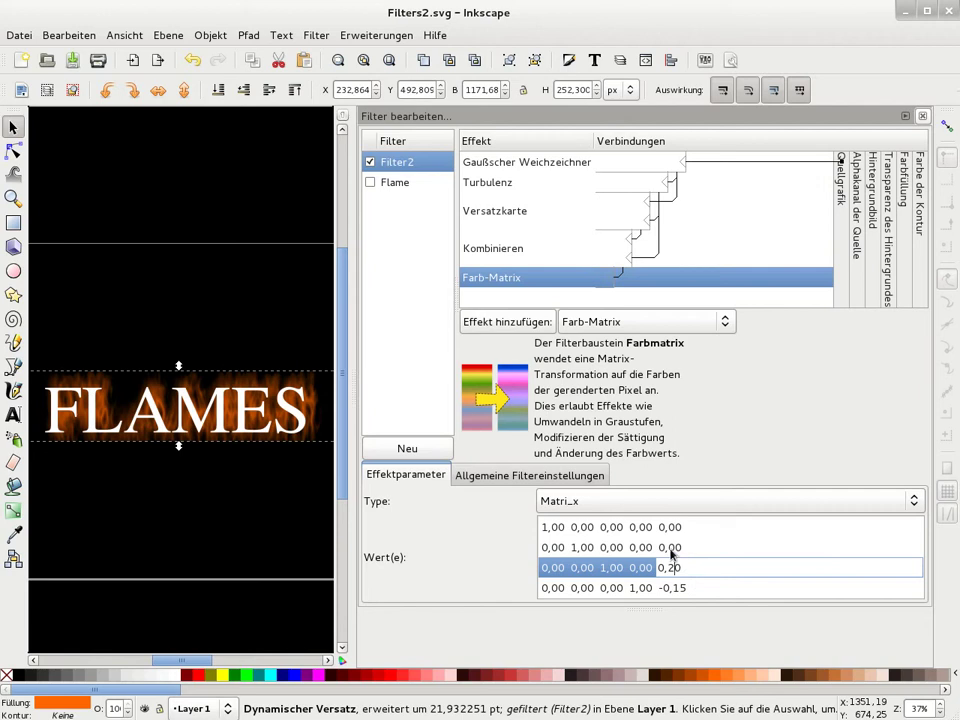
{"action": "left_click", "coordinate": [671, 548]}
{"action": "left_click", "coordinate": [671, 548]}
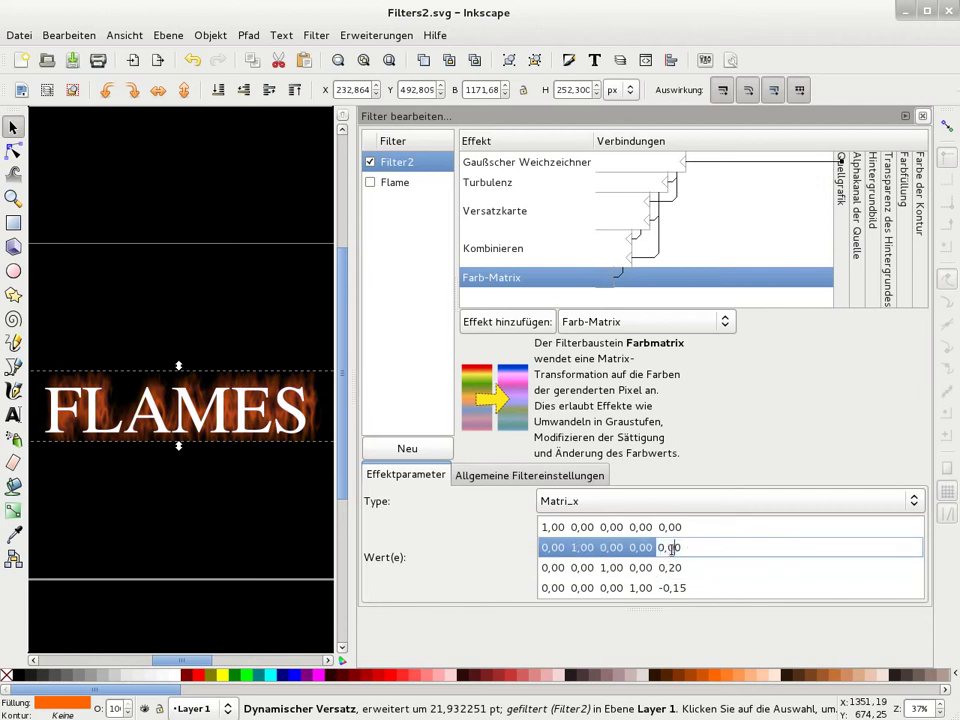
{"action": "key", "text": "BackSpace"}
{"action": "type", "text": "2"}
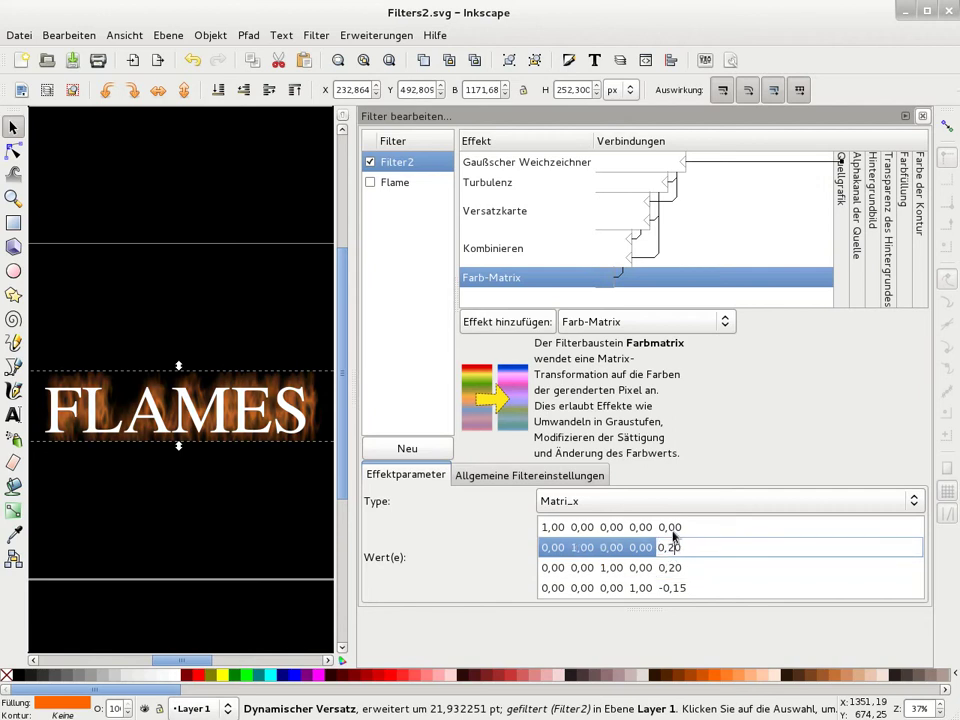
{"action": "left_click", "coordinate": [672, 528]}
{"action": "double_click", "coordinate": [674, 528]}
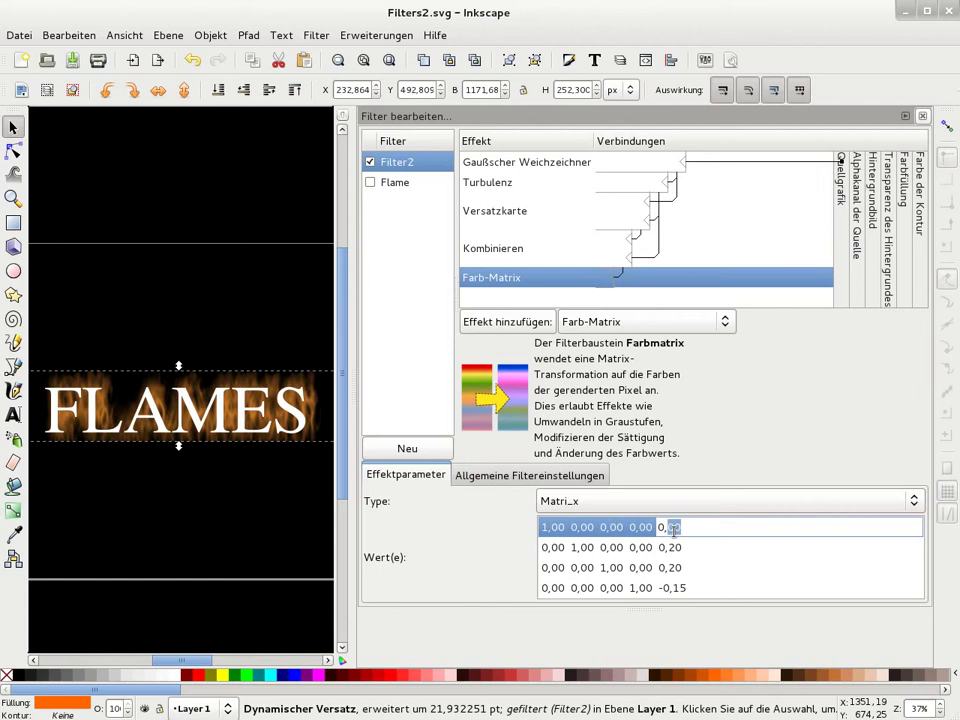
{"action": "type", "text": "20"}
{"action": "key", "text": "Return"}
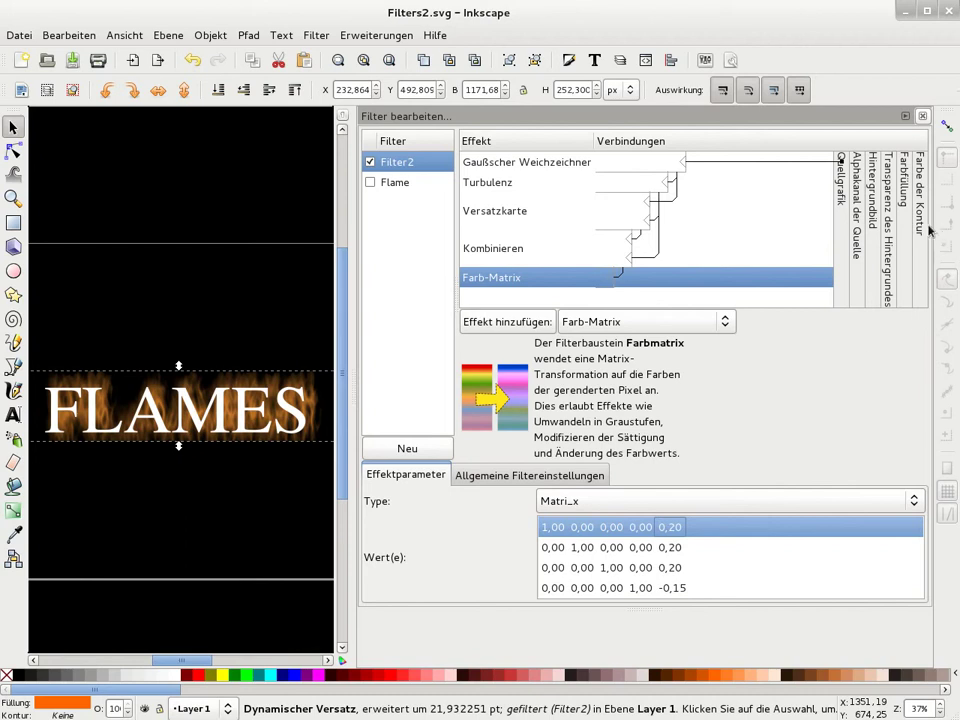
{"action": "left_click", "coordinate": [527, 330]}
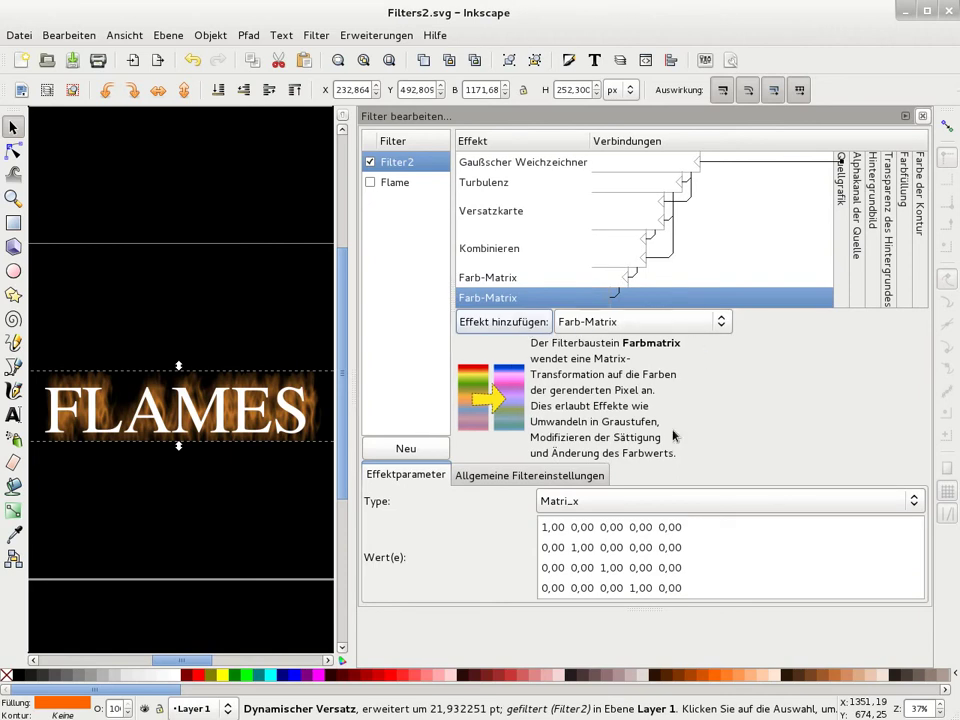
- Set the second colour matrix's red and green multipliers to 2,00
{"action": "left_click", "coordinate": [543, 532]}
{"action": "left_click", "coordinate": [543, 532]}
{"action": "type", "text": "2"}
{"action": "left_click", "coordinate": [573, 547]}
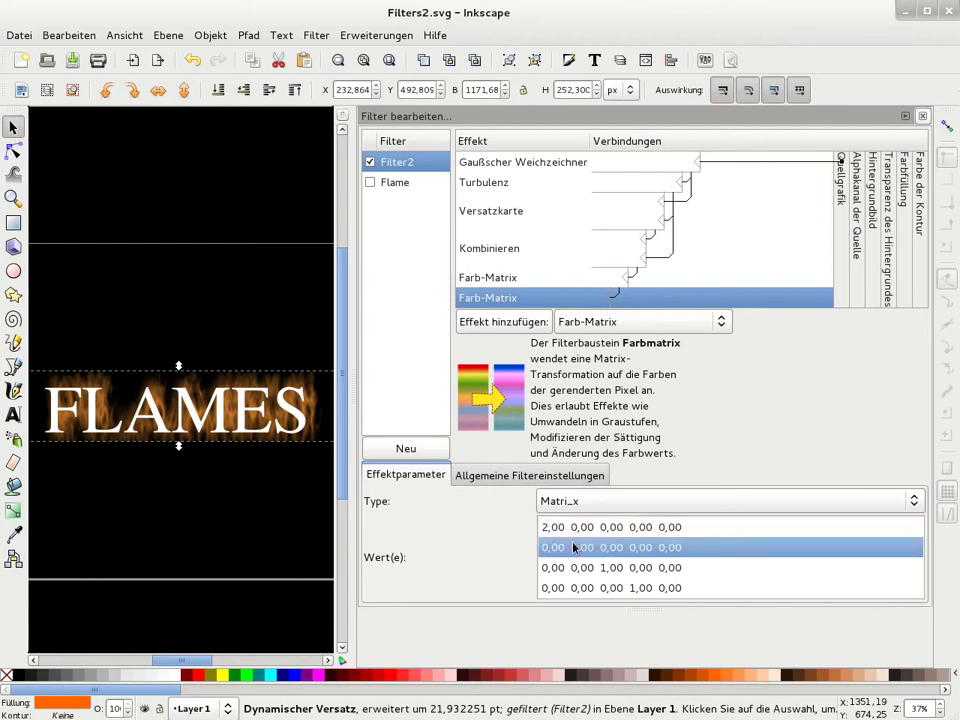
{"action": "left_click", "coordinate": [573, 547]}
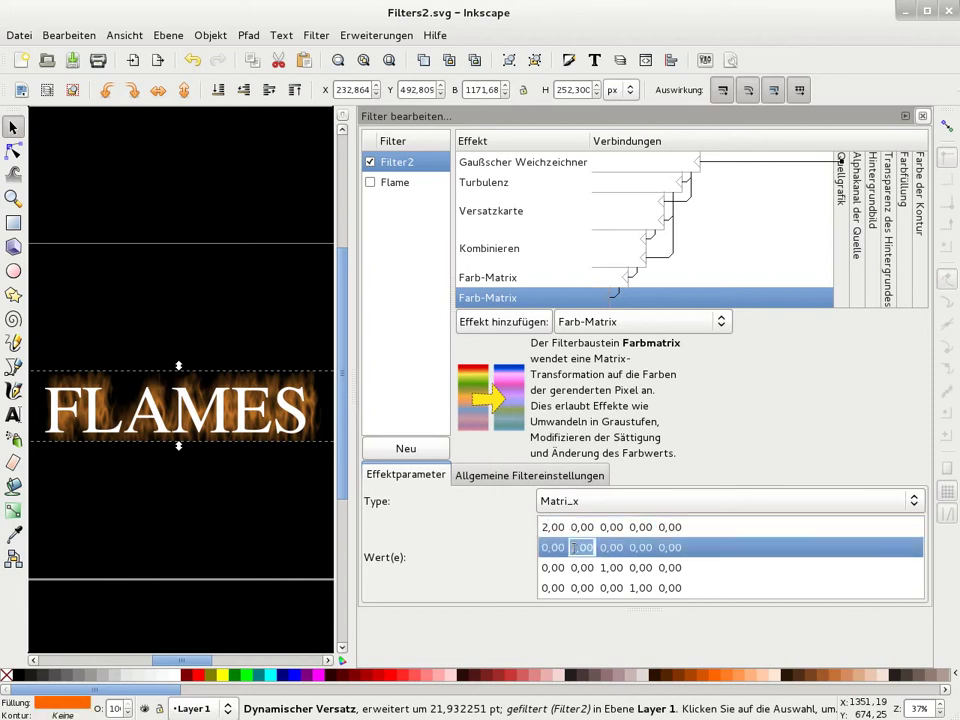
{"action": "type", "text": "1"}
{"action": "key", "text": "Return"}
- Set the blue multiplier to 2,00 and the alpha multiplier to 1,80
{"action": "left_click", "coordinate": [611, 567]}
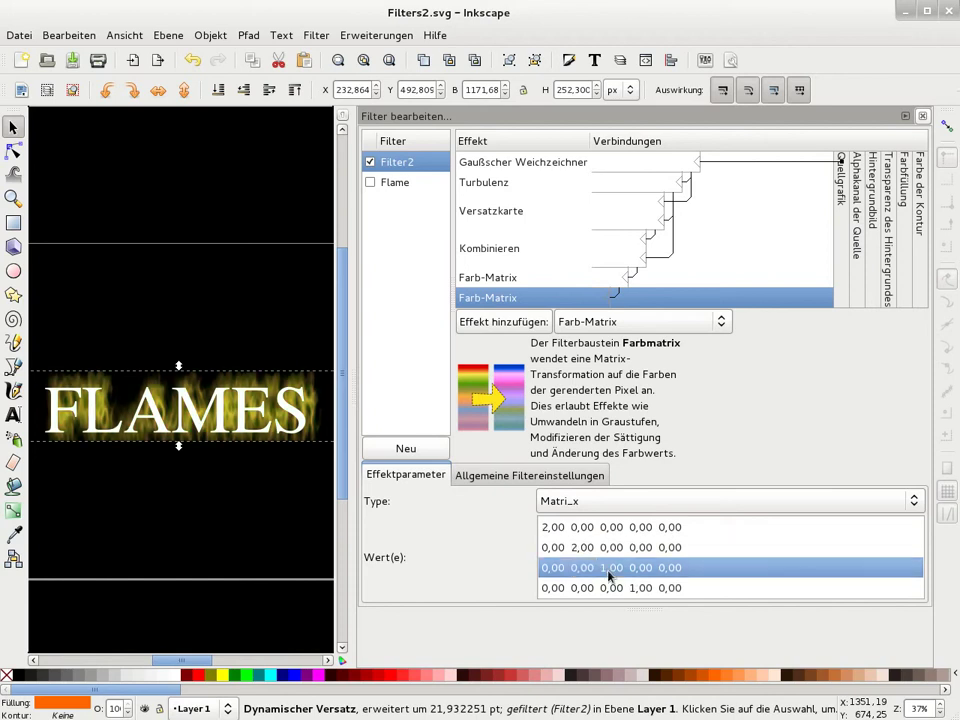
{"action": "type", "text": "2"}
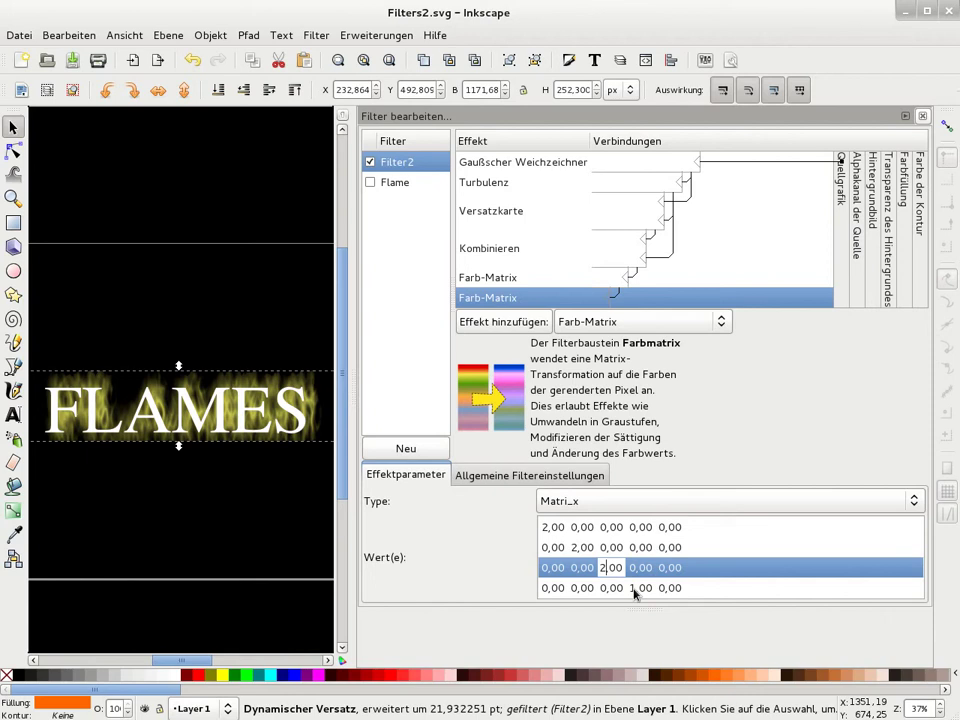
{"action": "left_click", "coordinate": [637, 588]}
{"action": "left_click", "coordinate": [637, 588]}
{"action": "key", "text": "Delete"}
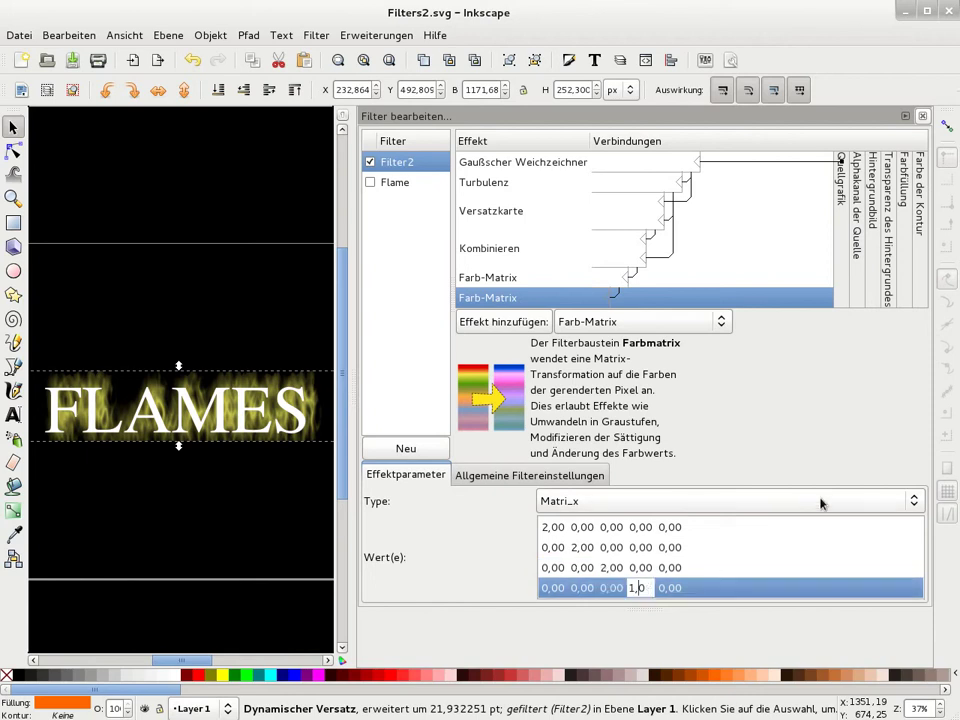
{"action": "mouse_move", "coordinate": [858, 501]}
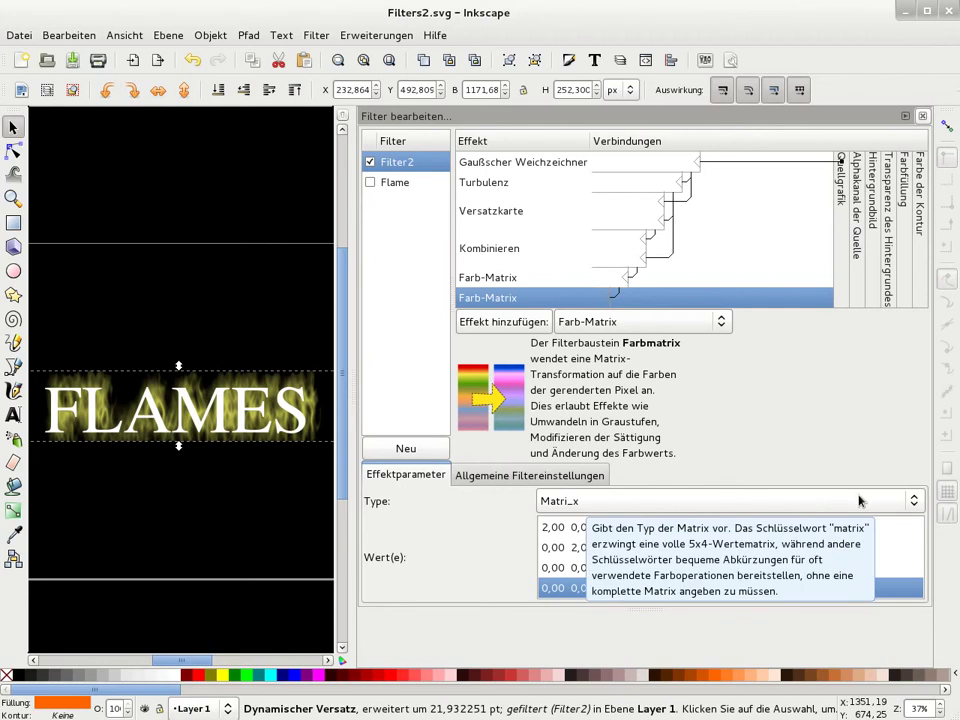
{"action": "key", "text": "Return"}
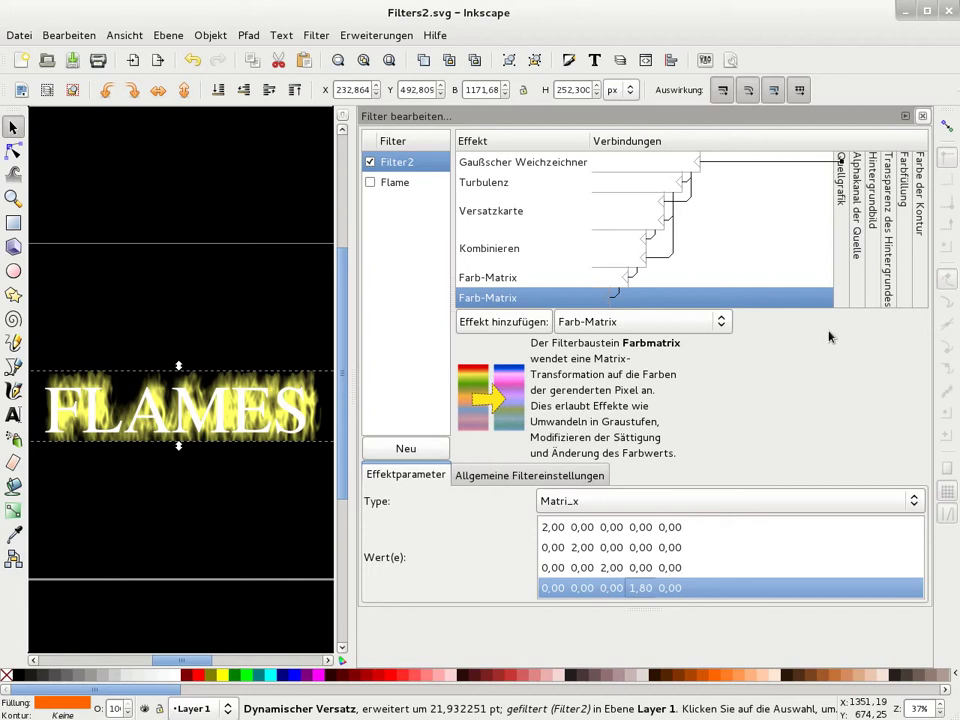
{"action": "left_click", "coordinate": [615, 321]}
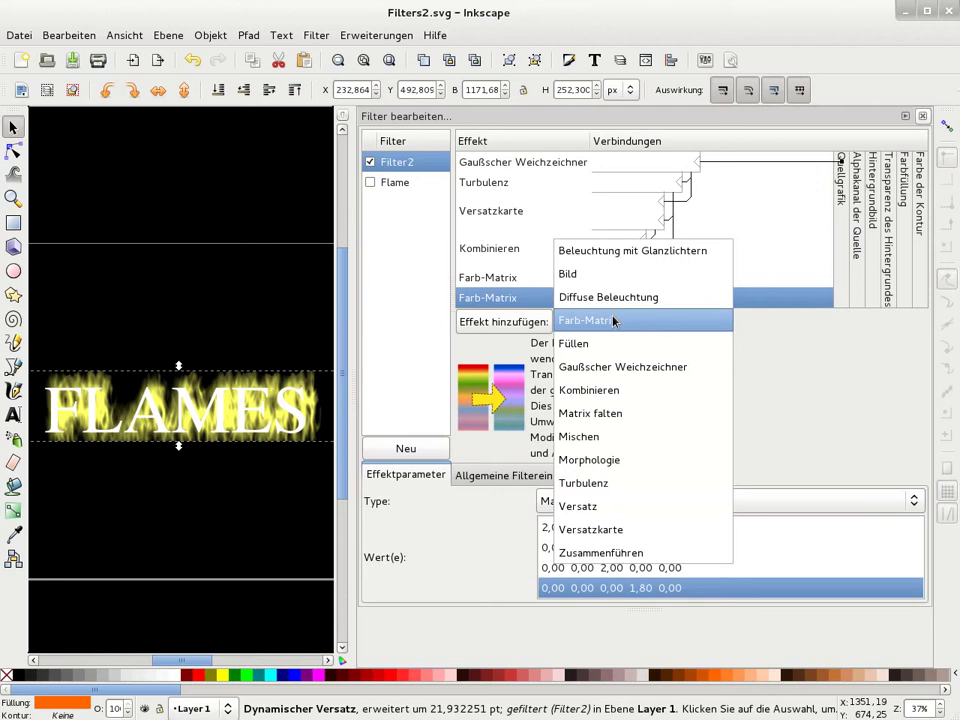
- Append a Versatz offset with Delta Y 28,0 to the Filter2 chain
{"action": "left_click", "coordinate": [600, 506]}
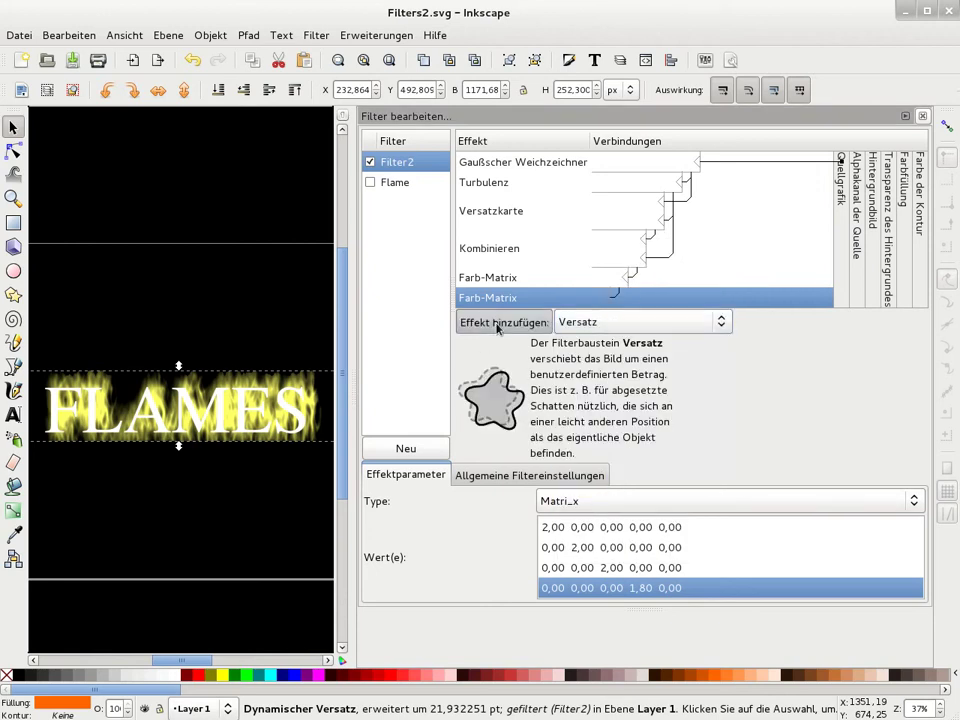
{"action": "left_click", "coordinate": [497, 322]}
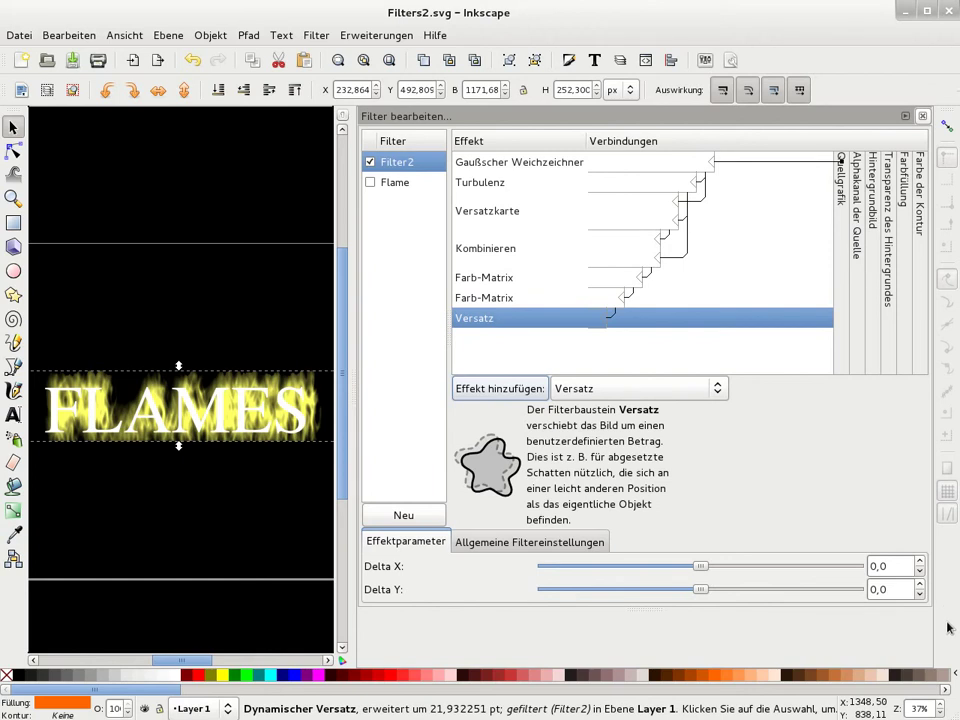
{"action": "double_click", "coordinate": [876, 591]}
{"action": "type", "text": "28"}
{"action": "key", "text": "Return"}
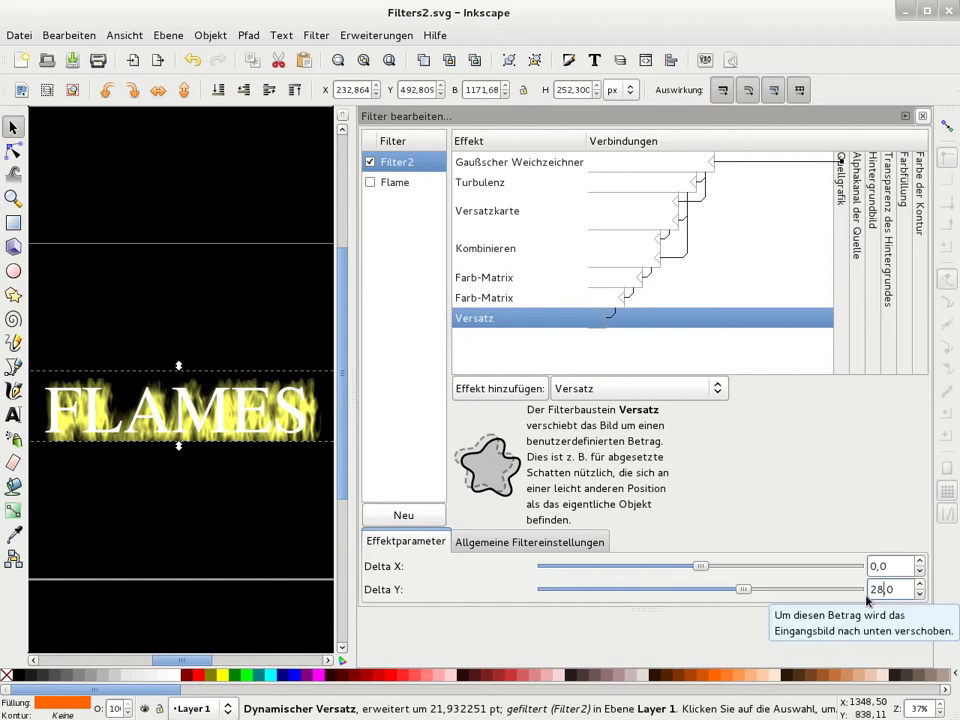
{"action": "left_click", "coordinate": [621, 393]}
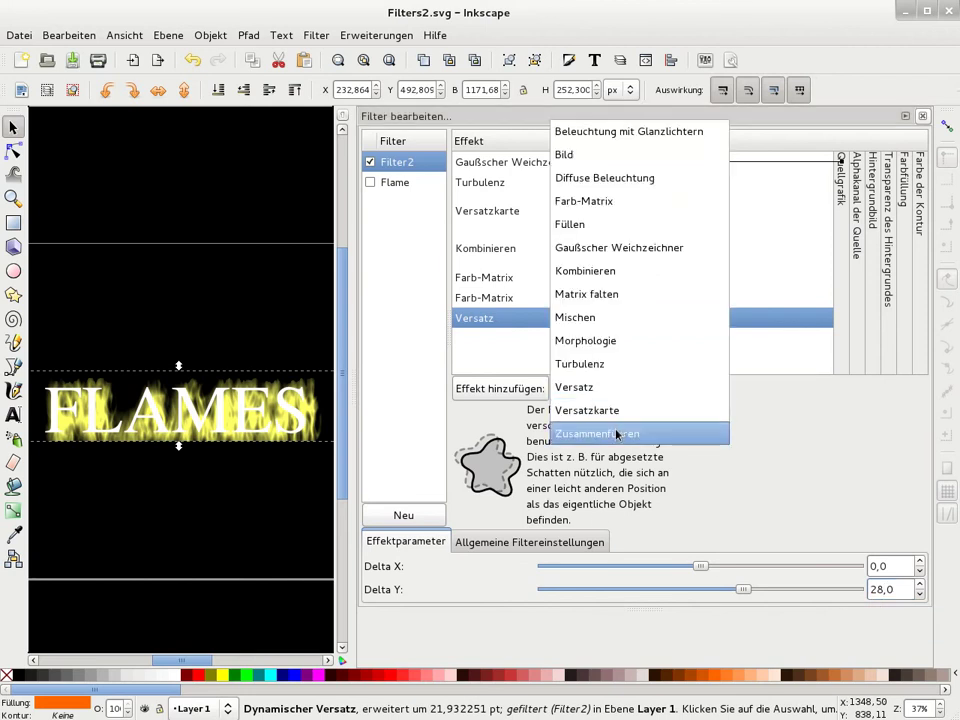
- Add a Zusammenführen merge, then a second Versatz offset with Delta Y -39,0
{"action": "left_click", "coordinate": [617, 431]}
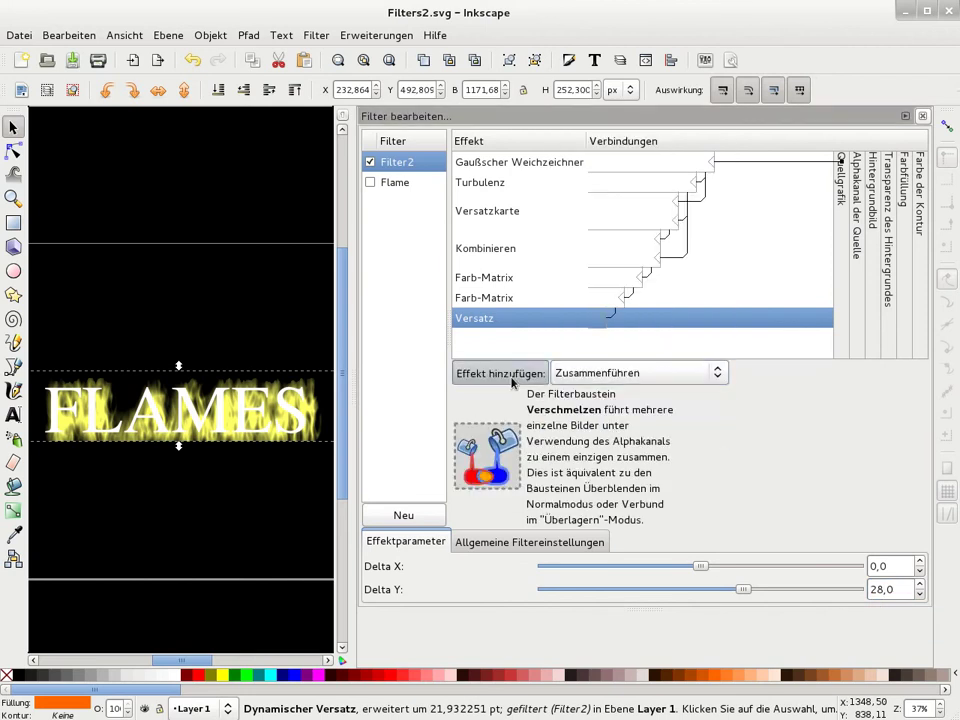
{"action": "left_click", "coordinate": [511, 378]}
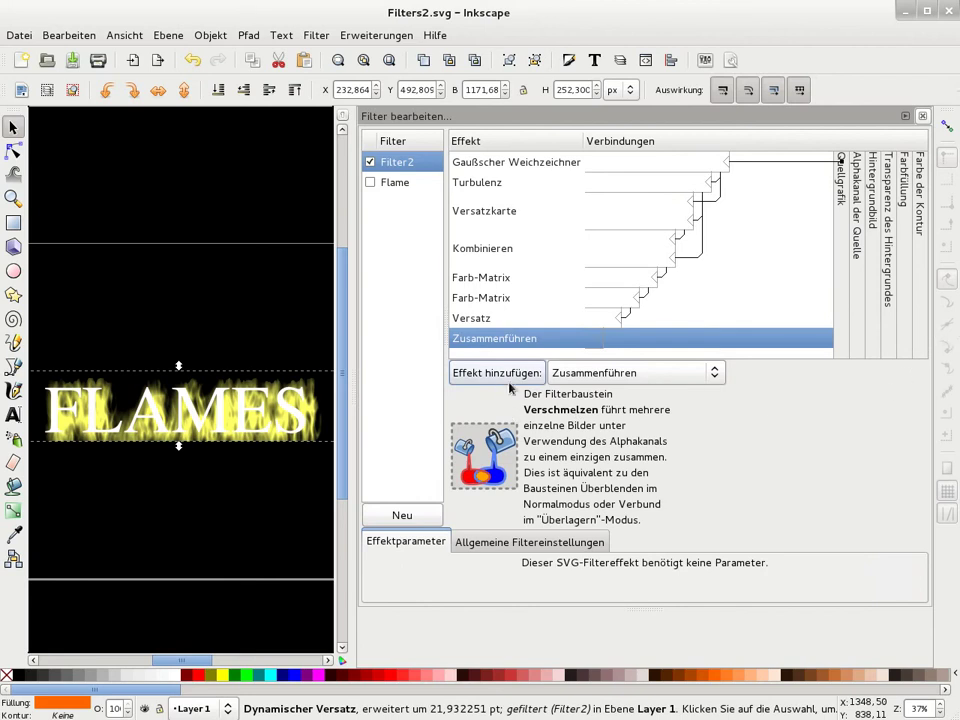
{"action": "left_click", "coordinate": [610, 375]}
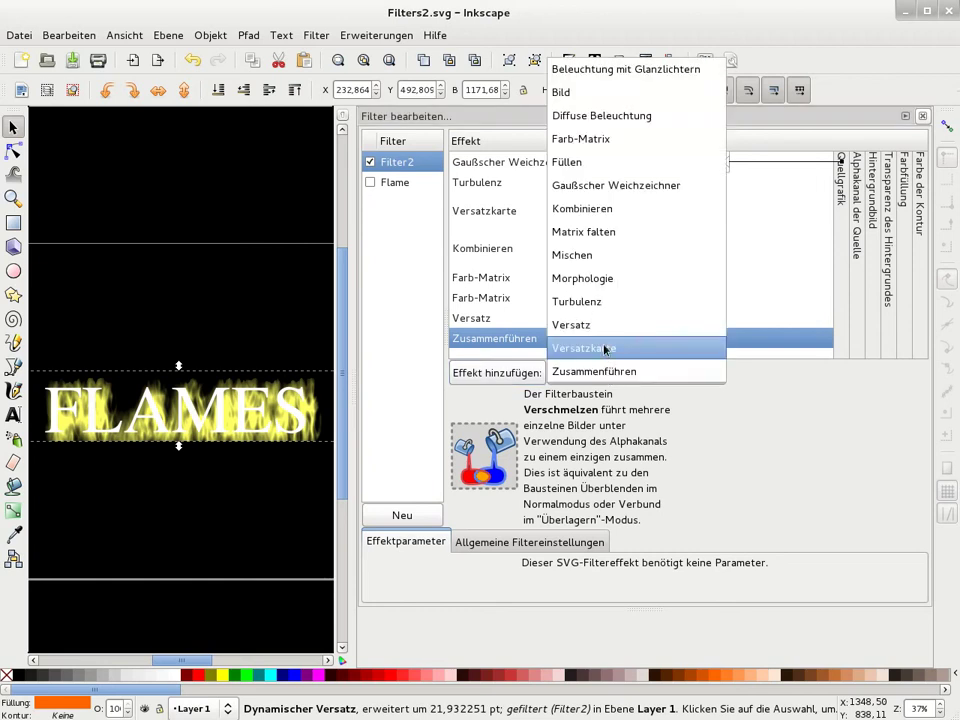
{"action": "left_click", "coordinate": [604, 334]}
{"action": "left_click", "coordinate": [497, 388]}
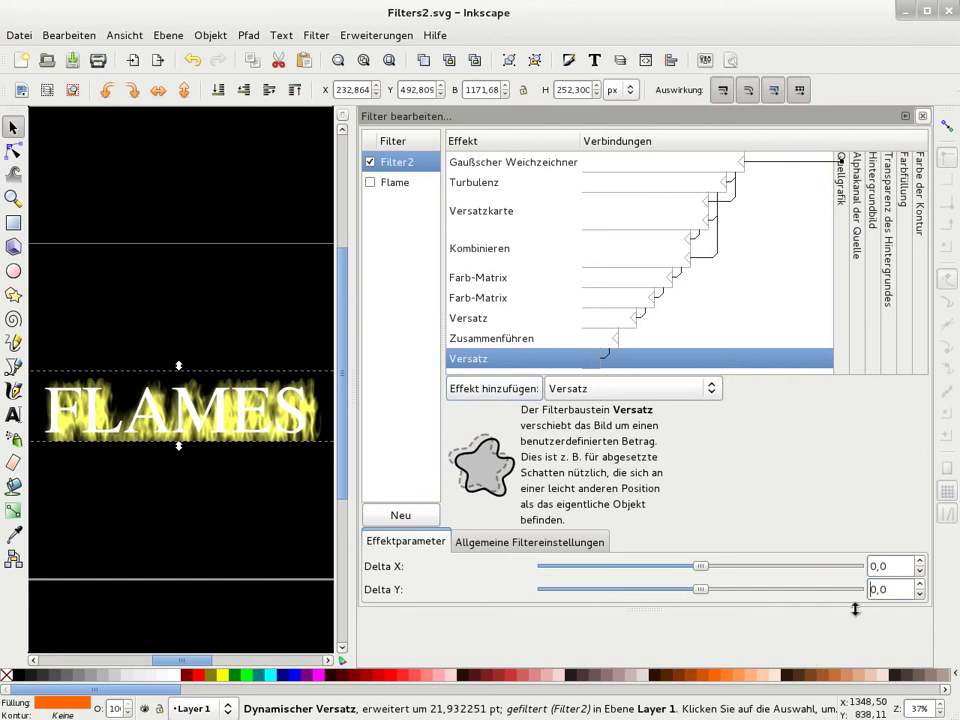
{"action": "type", "text": "-039"}
{"action": "key", "text": "Delete"}
- Add a Kombinieren composite with its second input wired to the Zusammenführen result and operator Out
{"action": "left_click", "coordinate": [609, 390]}
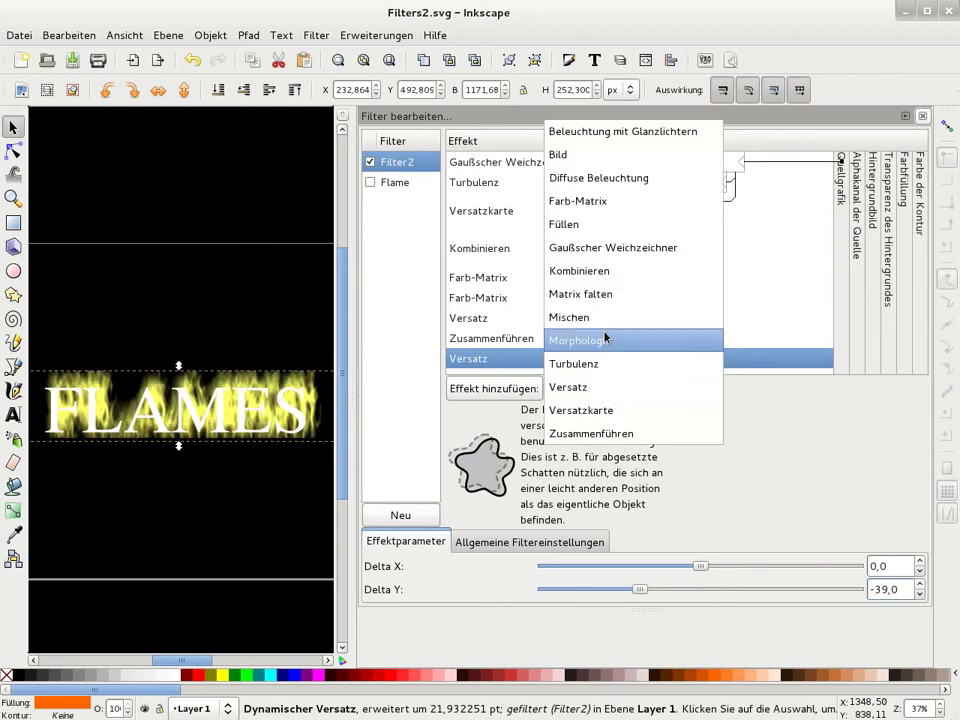
{"action": "left_click", "coordinate": [611, 270]}
{"action": "left_click", "coordinate": [493, 325]}
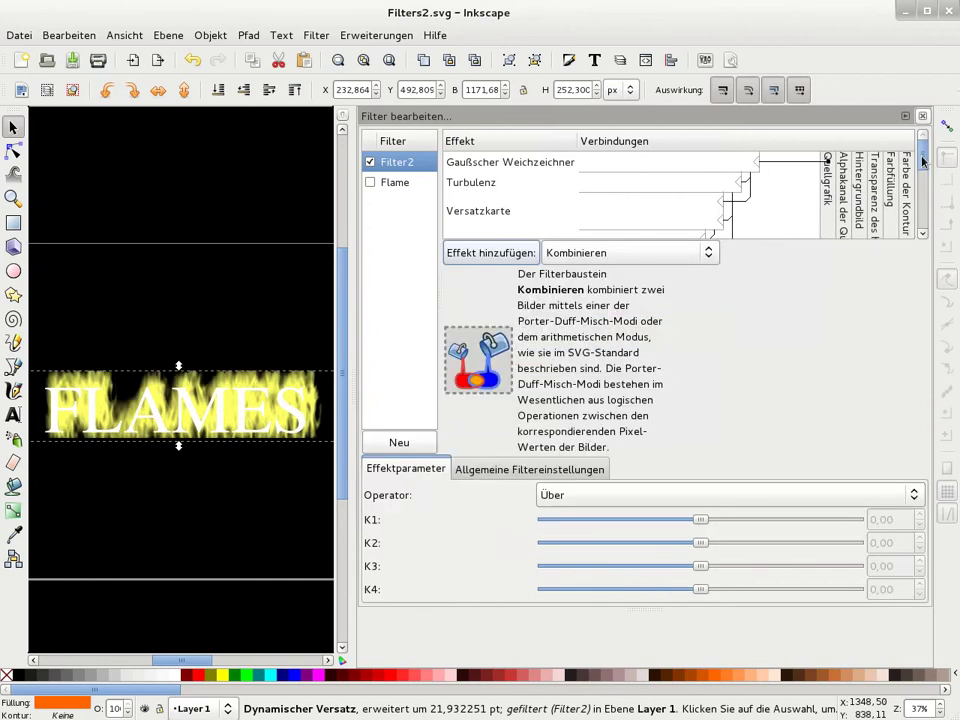
{"action": "scroll", "coordinate": [925, 201], "scroll_direction": "down", "scroll_amount": 3}
{"action": "left_click_drag", "start_coordinate": [925, 201], "coordinate": [926, 220]}
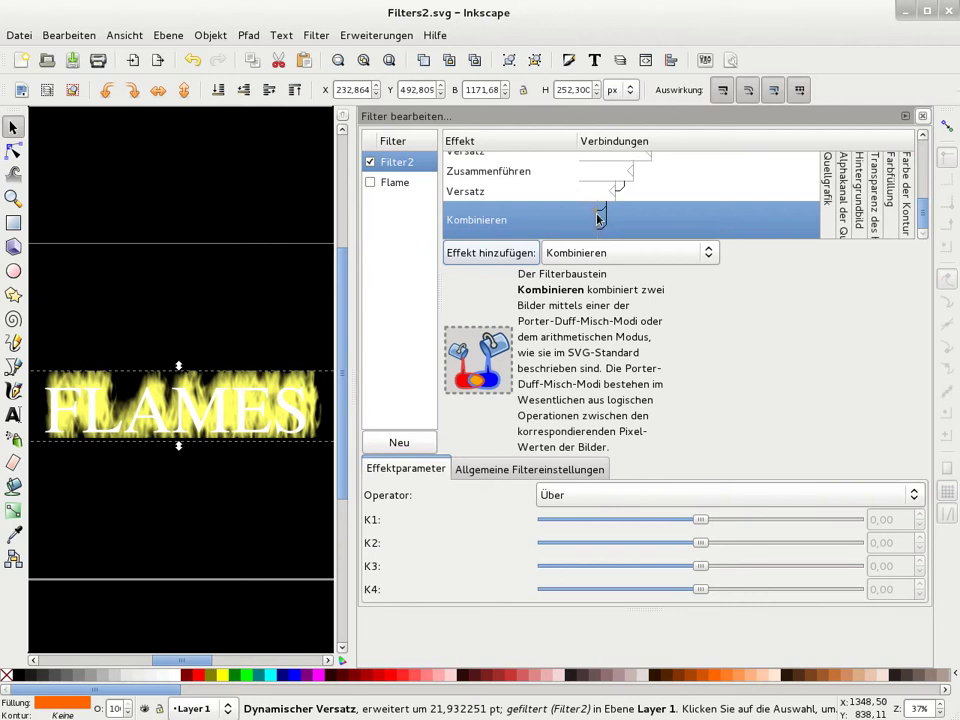
{"action": "left_click_drag", "start_coordinate": [600, 218], "coordinate": [633, 203]}
{"action": "left_click_drag", "start_coordinate": [633, 203], "coordinate": [630, 174]}
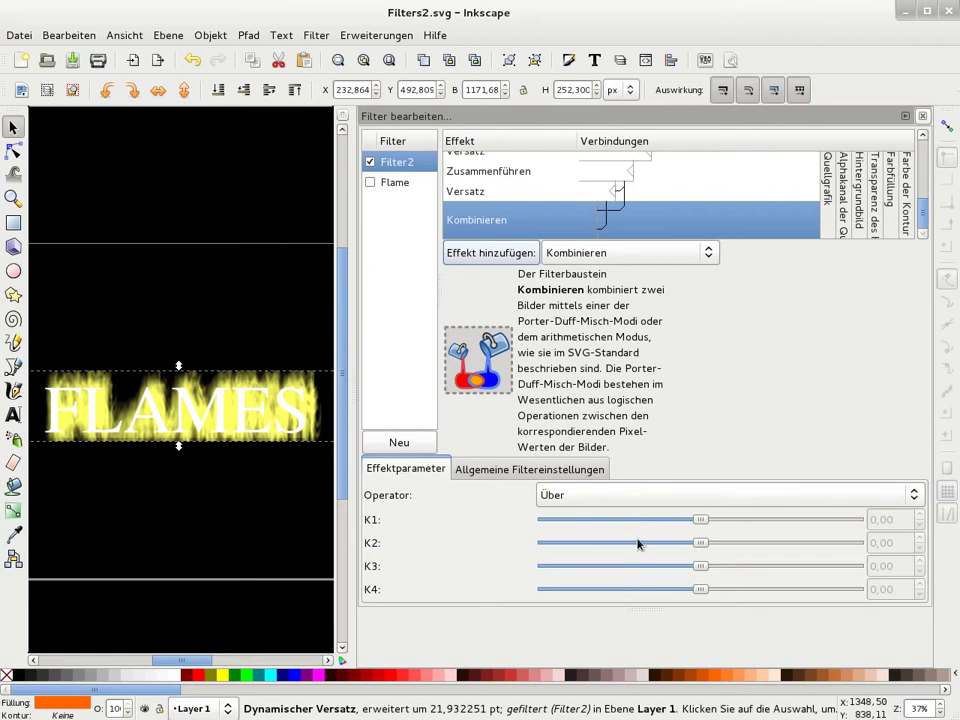
{"action": "left_click", "coordinate": [641, 497]}
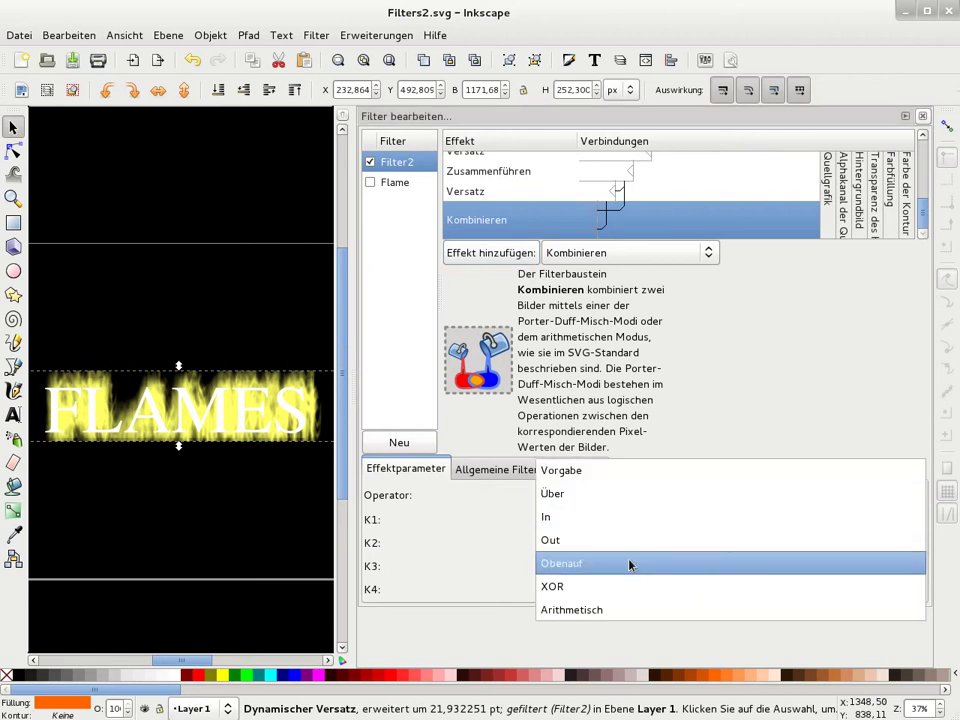
{"action": "left_click", "coordinate": [628, 540]}
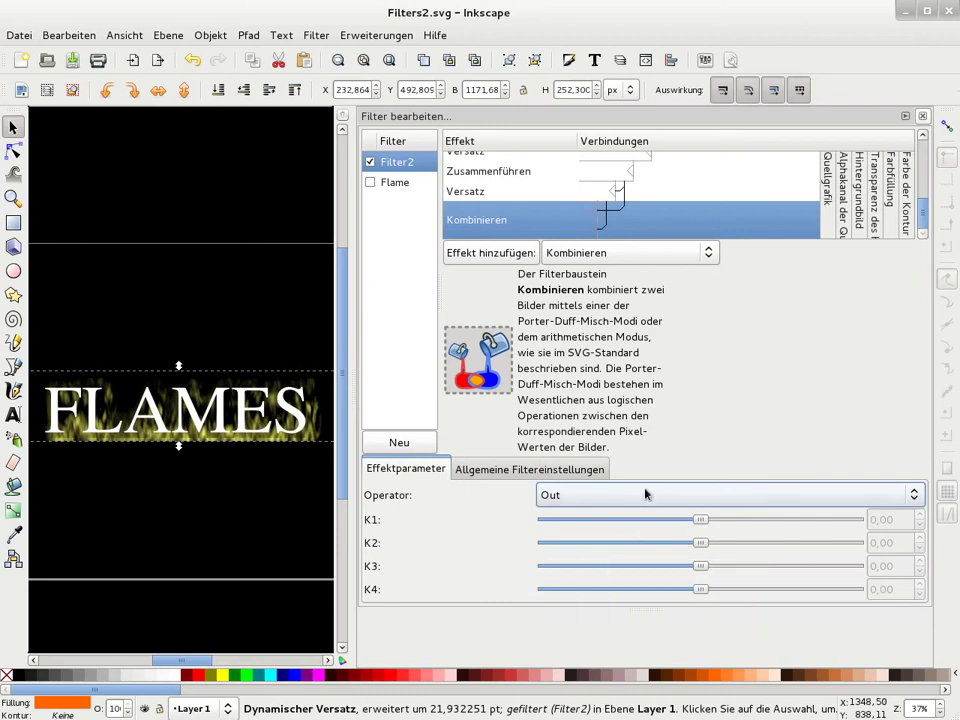
{"action": "left_click", "coordinate": [607, 255]}
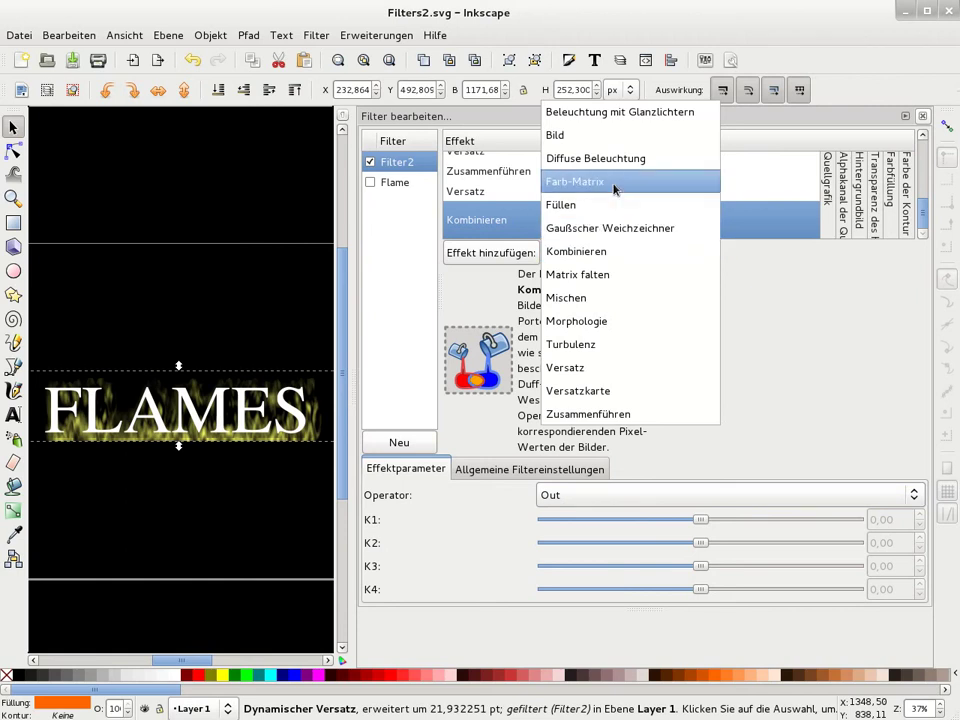
{"action": "left_click", "coordinate": [670, 182]}
- Add a third Farb-Matrix and set its red, green and blue multipliers to 1,80
{"action": "left_click", "coordinate": [511, 318]}
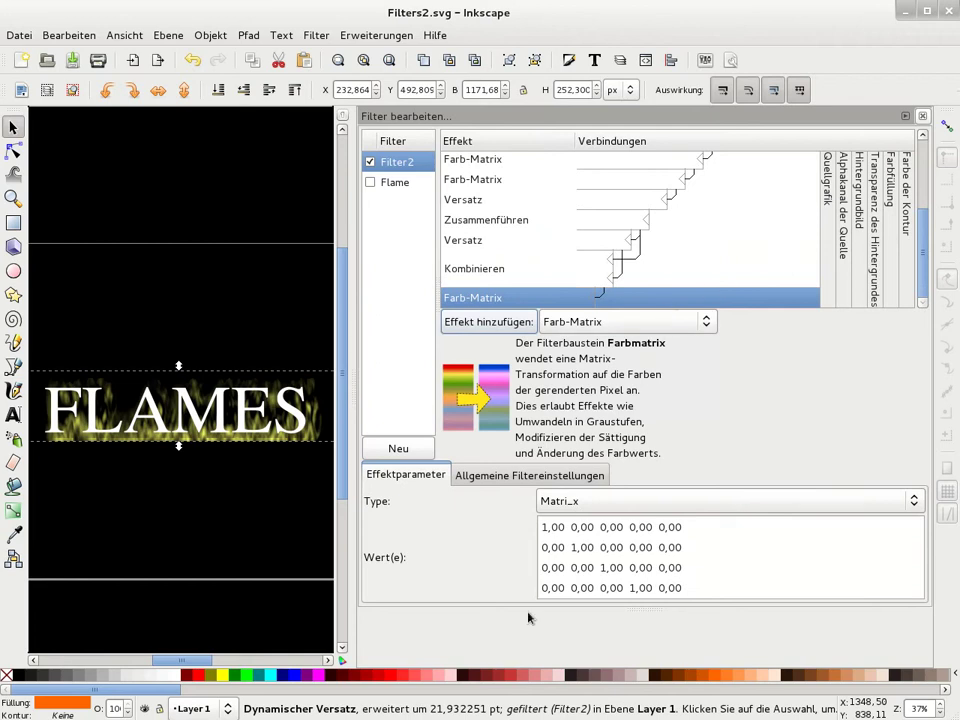
{"action": "left_click", "coordinate": [552, 528]}
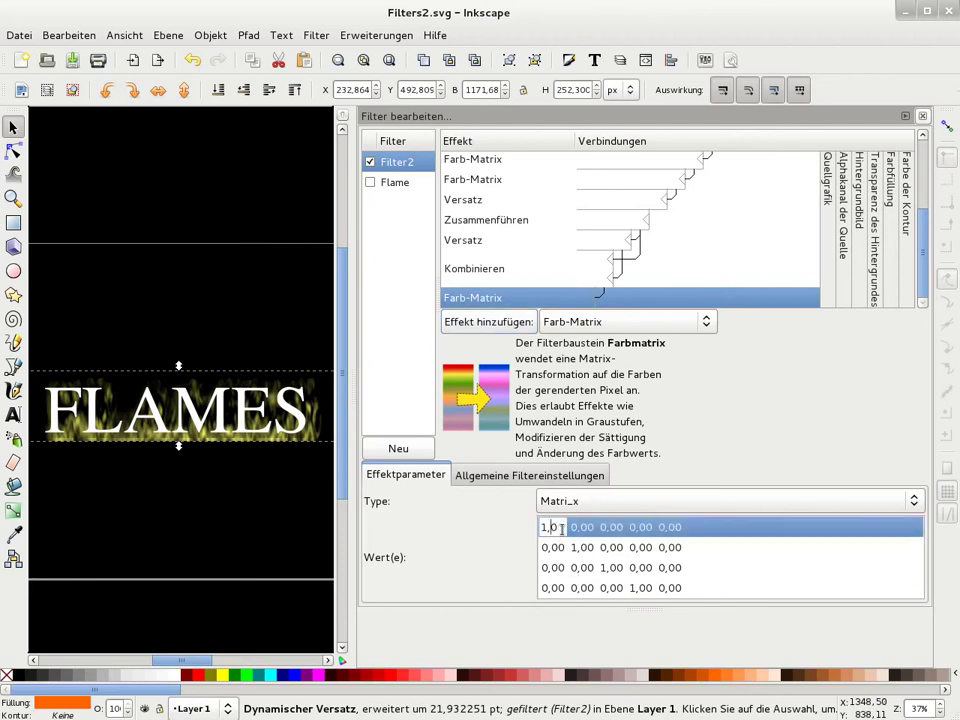
{"action": "type", "text": "8"}
{"action": "key", "text": "Return"}
{"action": "left_click", "coordinate": [589, 549]}
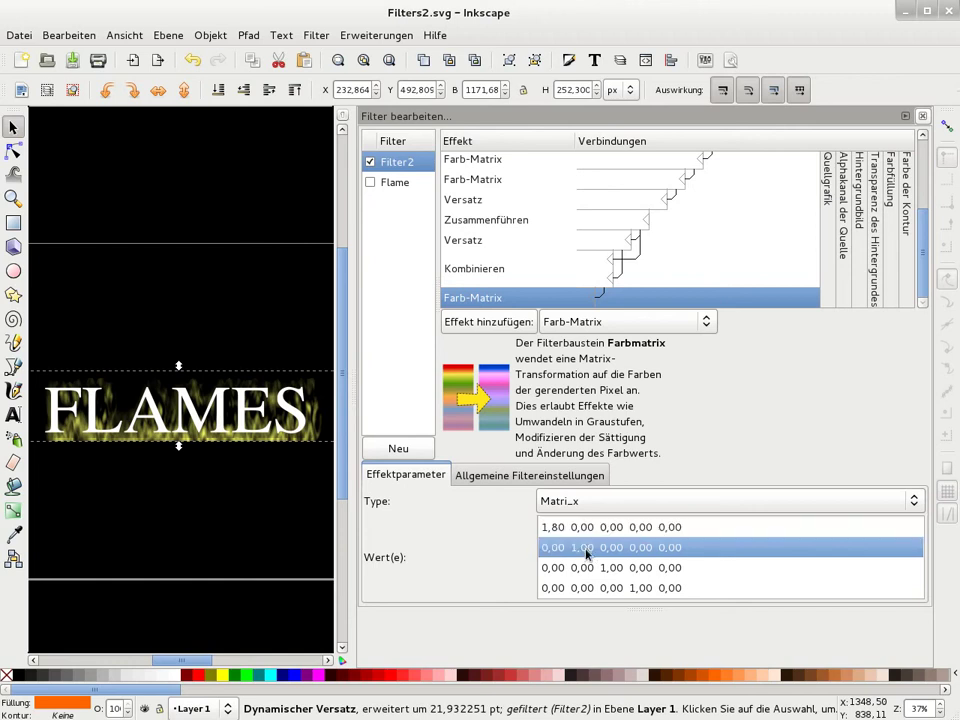
{"action": "type", "text": "8"}
{"action": "key", "text": "Return"}
{"action": "left_click", "coordinate": [611, 567]}
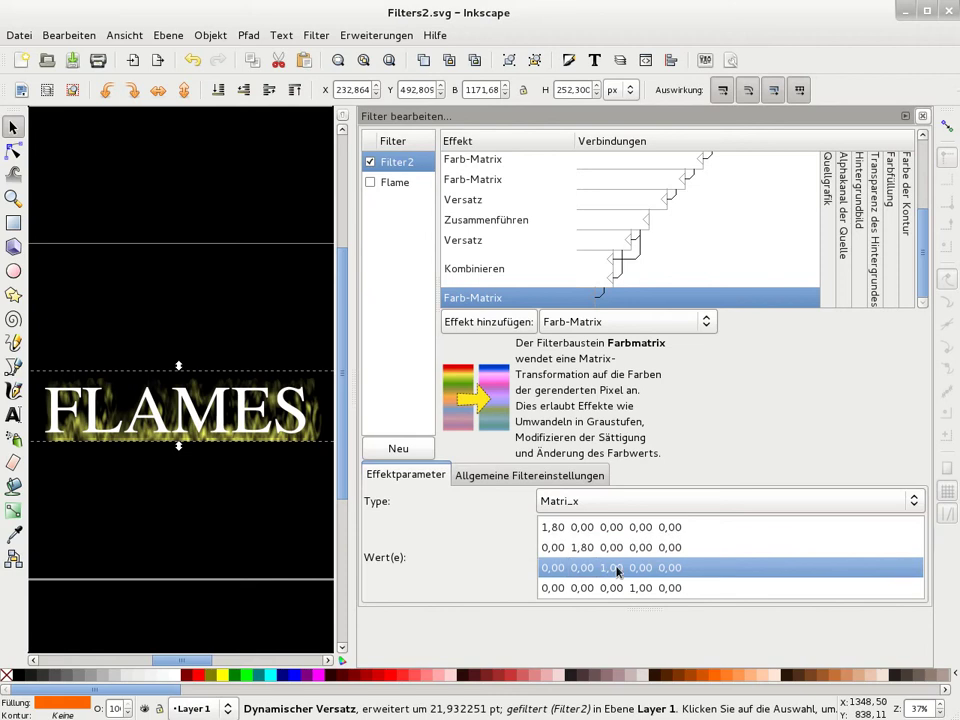
{"action": "type", "text": "8"}
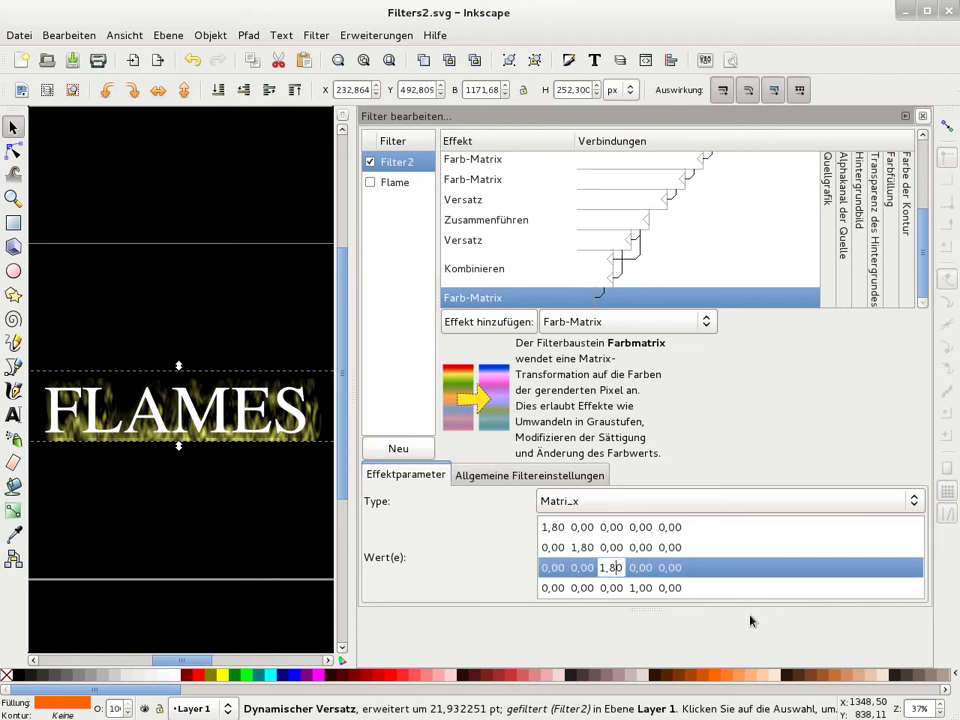
{"action": "key", "text": "Return"}
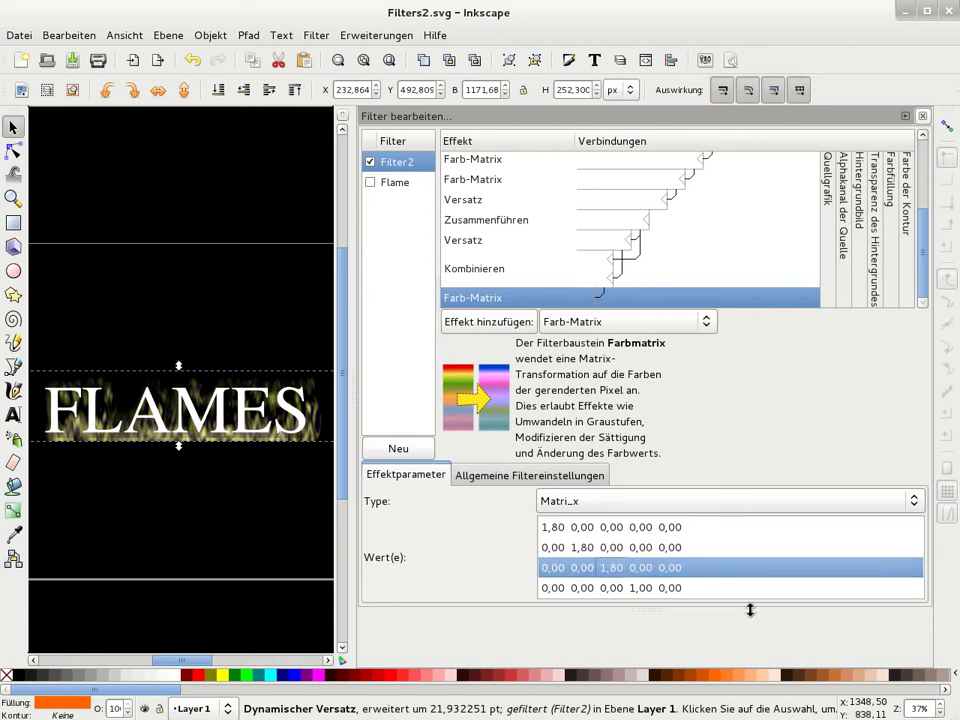
- In the matrix's fourth row, set alpha multiplier 2 and alpha offset -0,5
{"action": "left_click", "coordinate": [636, 588]}
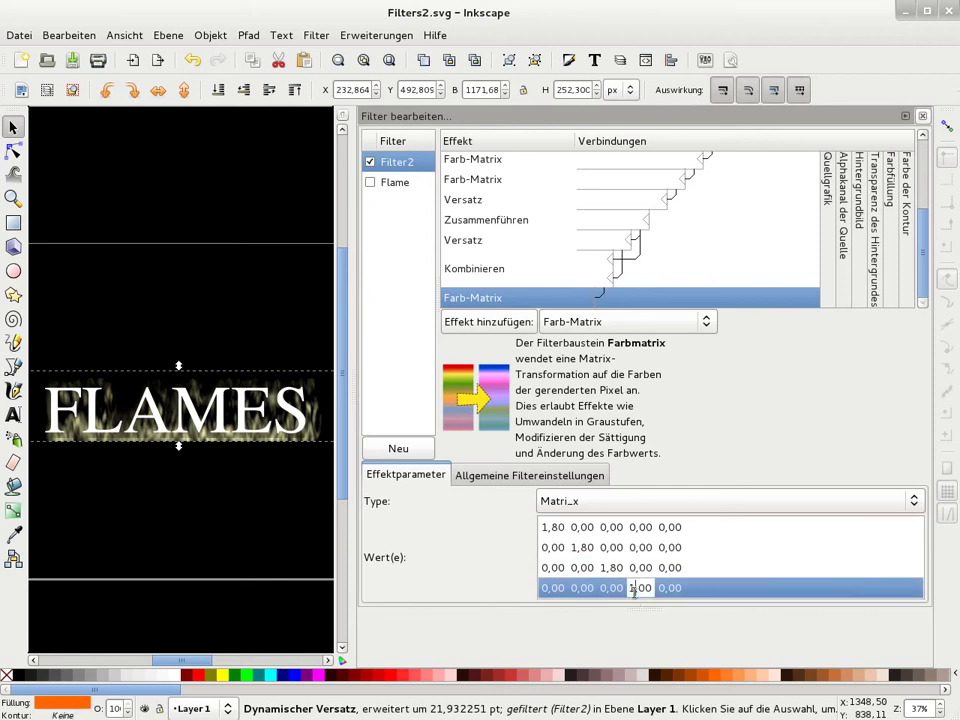
{"action": "key", "text": "BackSpace"}
{"action": "type", "text": "2"}
{"action": "left_click", "coordinate": [668, 588]}
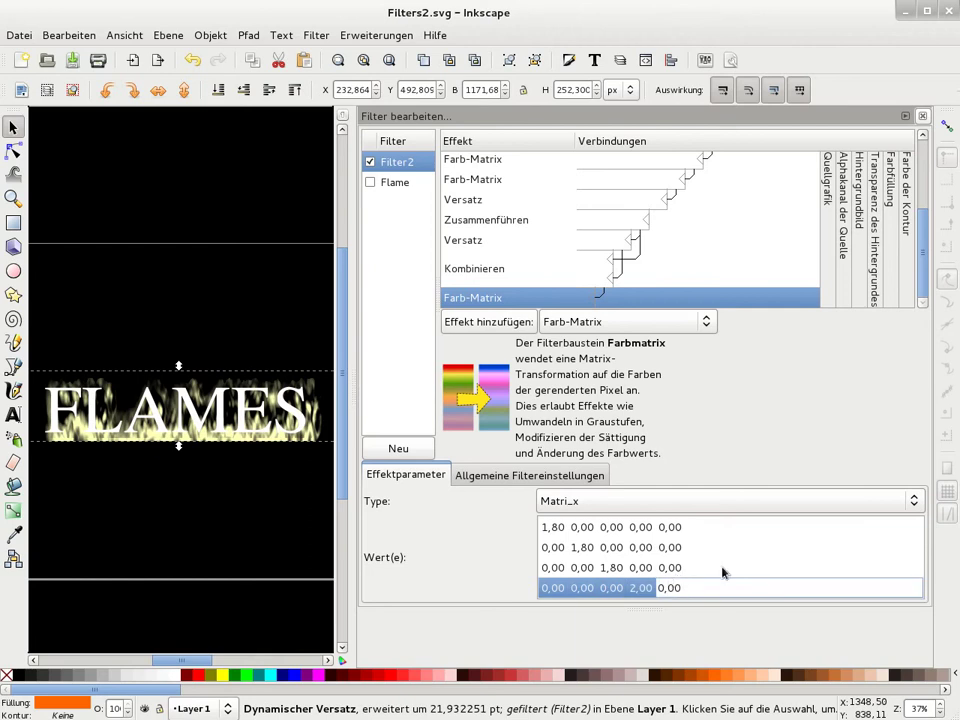
{"action": "key", "text": "Delete"}
{"action": "type", "text": "5"}
{"action": "key", "text": "Home"}
{"action": "type", "text": "-"}
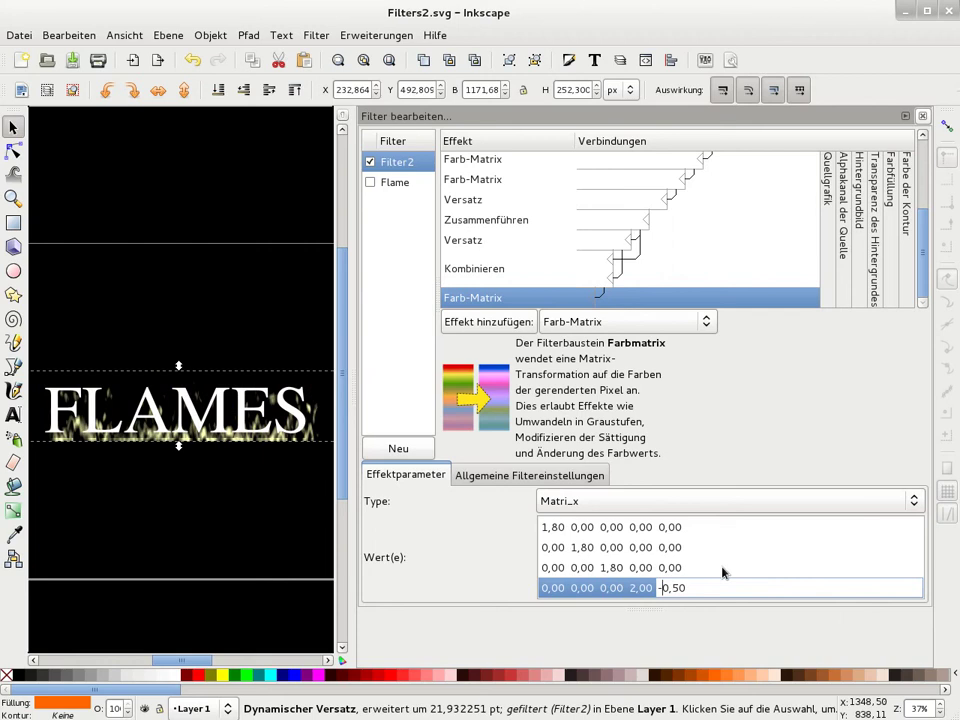
{"action": "key", "text": "Return"}
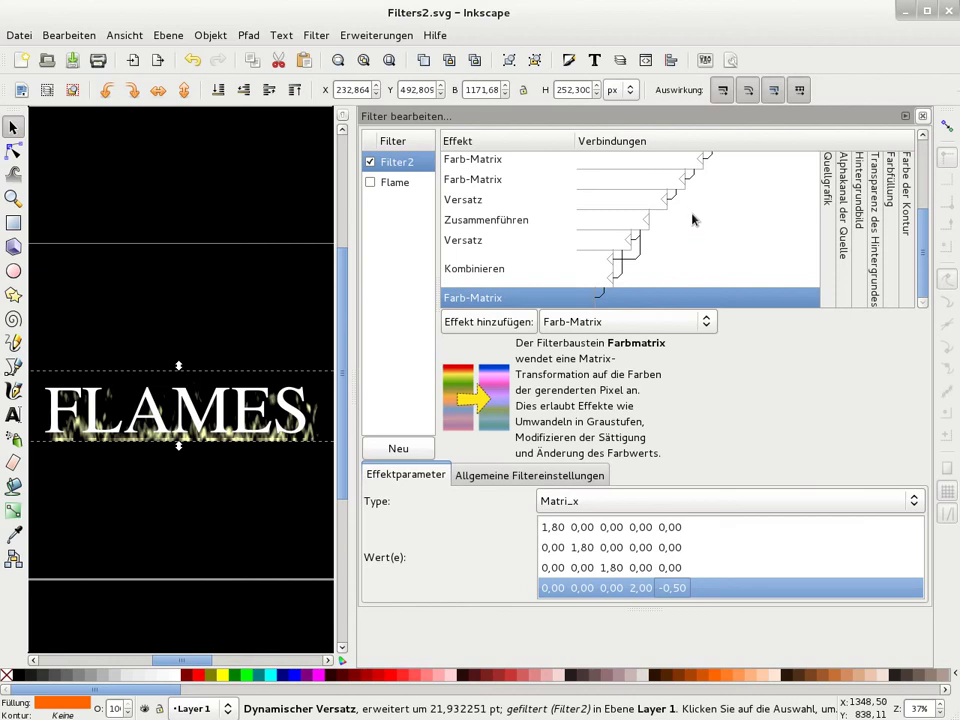
- Add a Zusammenführen merge at the end of Filter2, replacing a misplaced one
{"action": "left_click", "coordinate": [650, 321]}
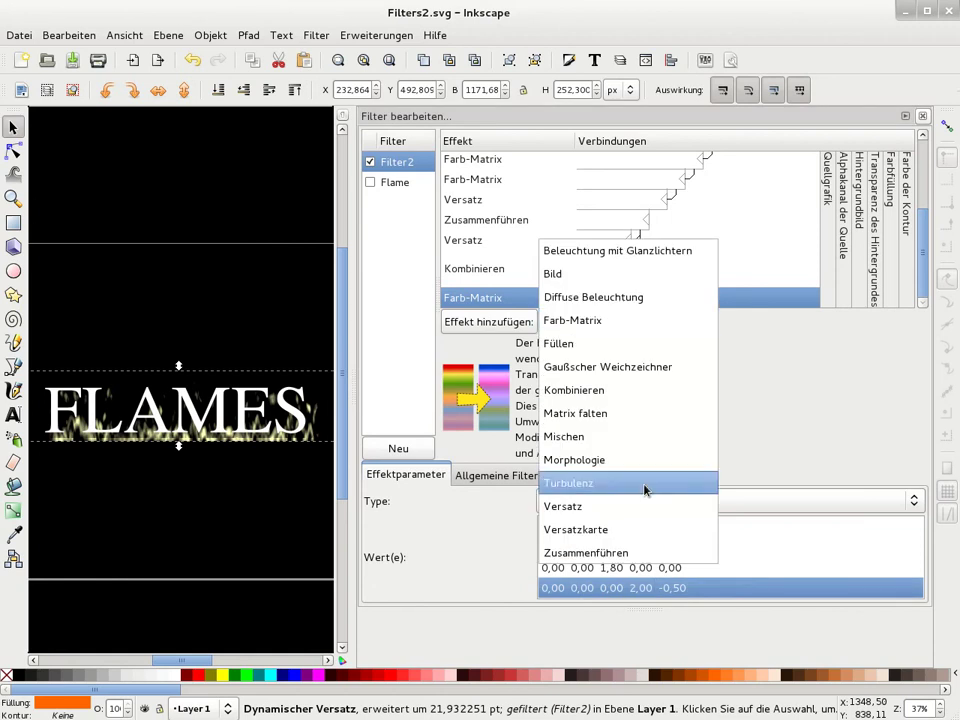
{"action": "left_click", "coordinate": [640, 552]}
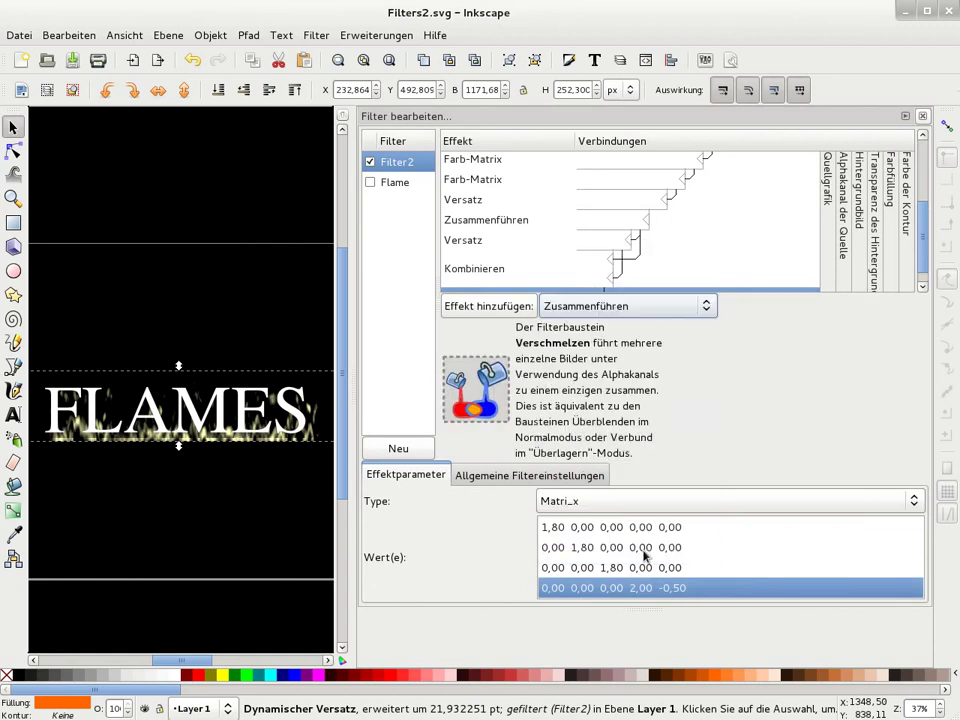
{"action": "left_click", "coordinate": [514, 306]}
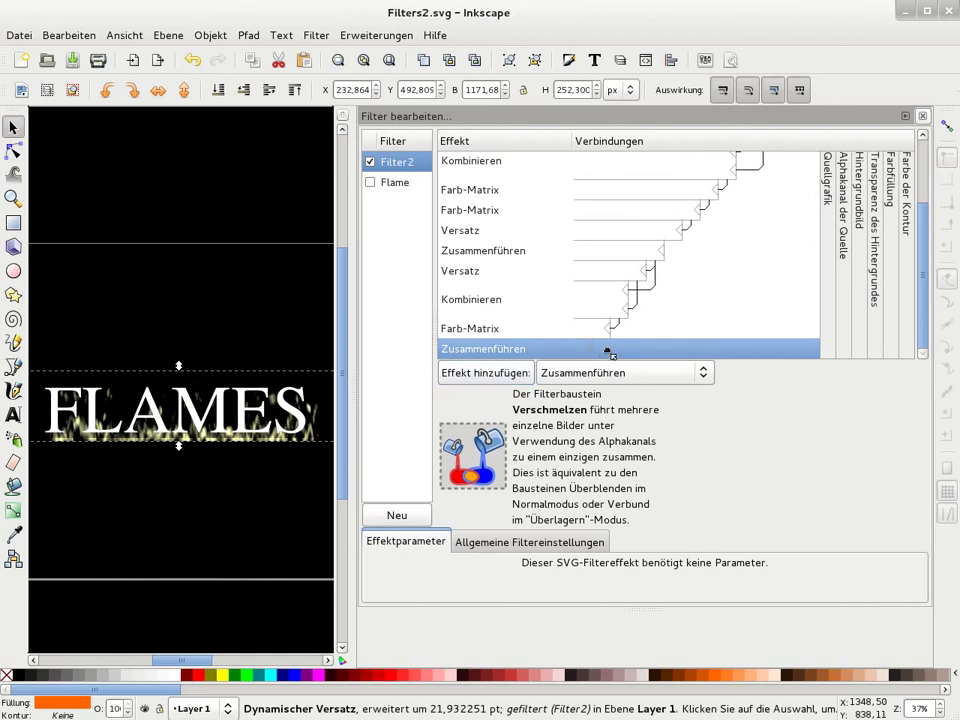
{"action": "left_click_drag", "start_coordinate": [607, 351], "coordinate": [594, 338]}
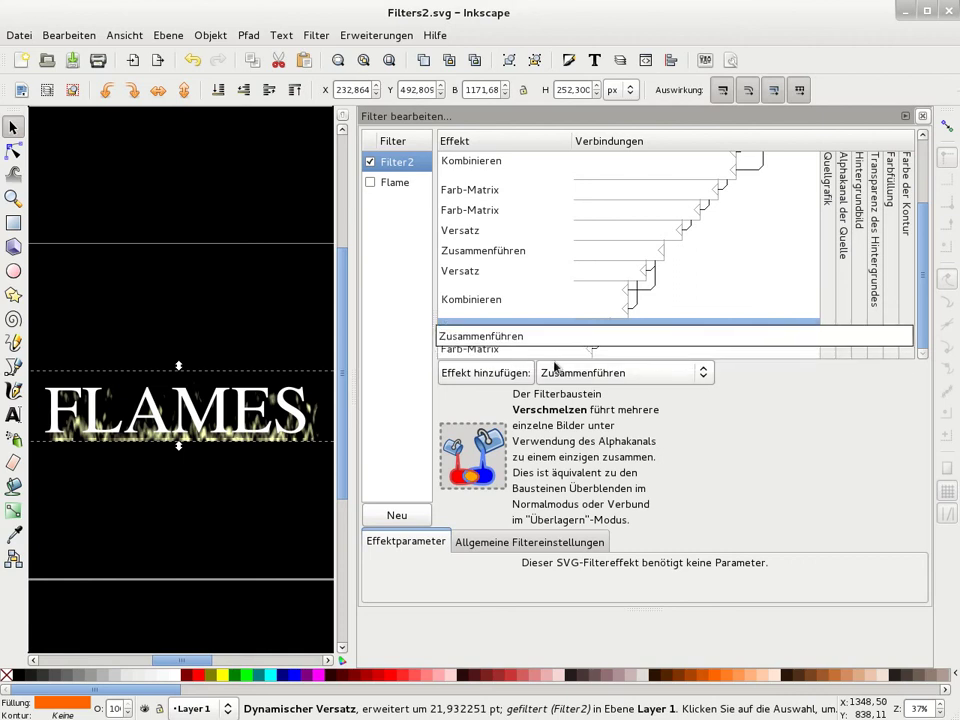
{"action": "right_click", "coordinate": [542, 327]}
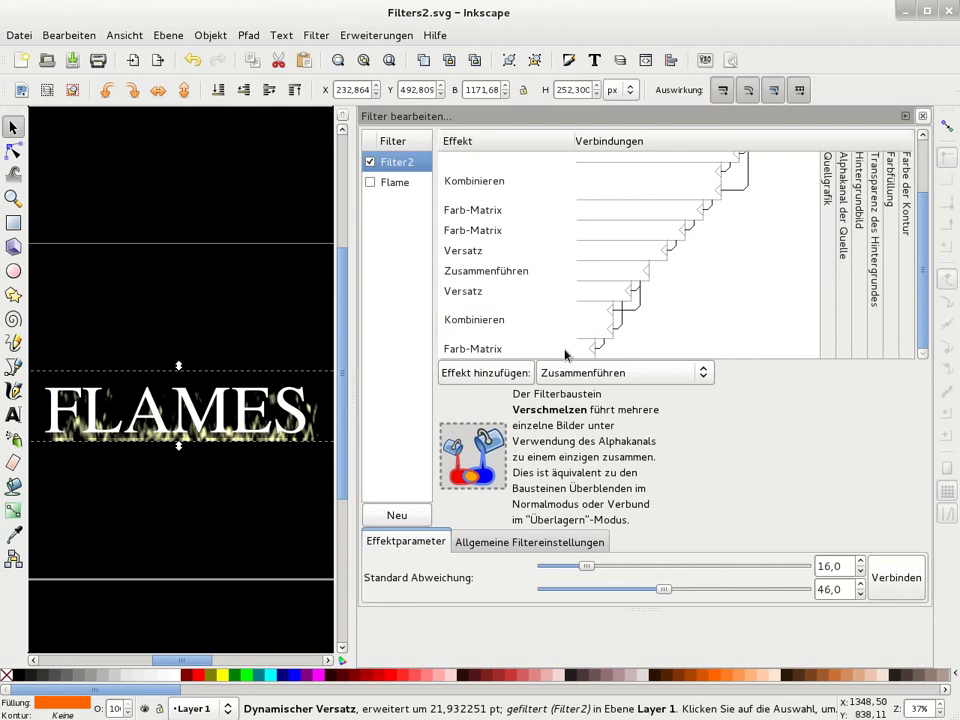
{"action": "left_click", "coordinate": [475, 375]}
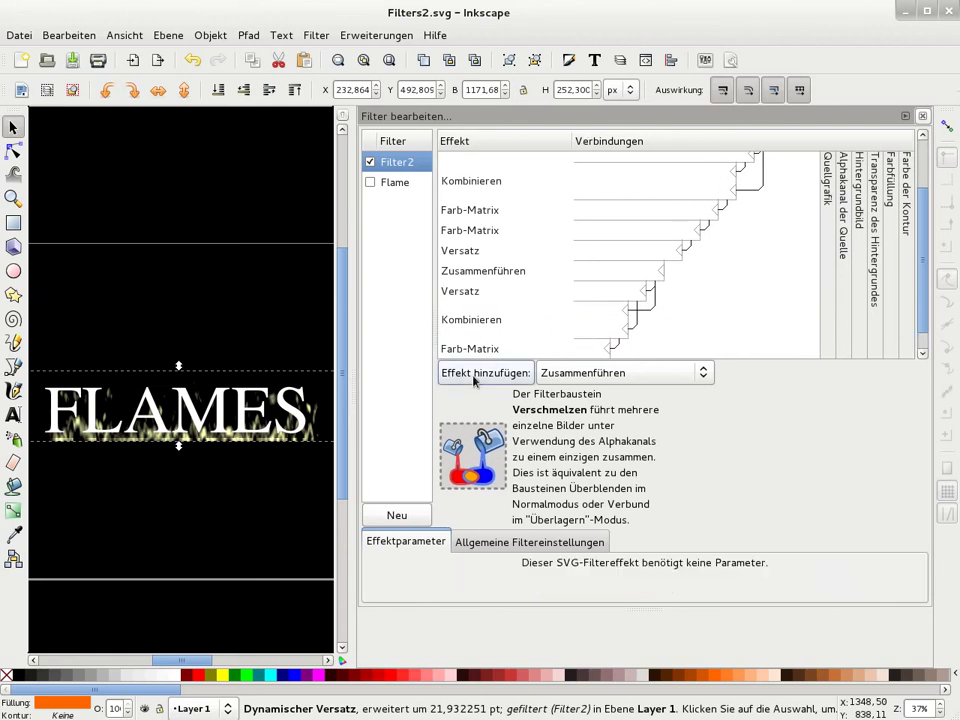
- Wire the merge inputs to the Kombinieren, earlier merge and last Farb-Matrix outputs
{"action": "mouse_move", "coordinate": [591, 350]}
{"action": "left_mouse_down"}
{"action": "mouse_move", "coordinate": [711, 265]}
{"action": "mouse_move", "coordinate": [735, 157]}
{"action": "mouse_move", "coordinate": [748, 170]}
{"action": "left_mouse_up"}
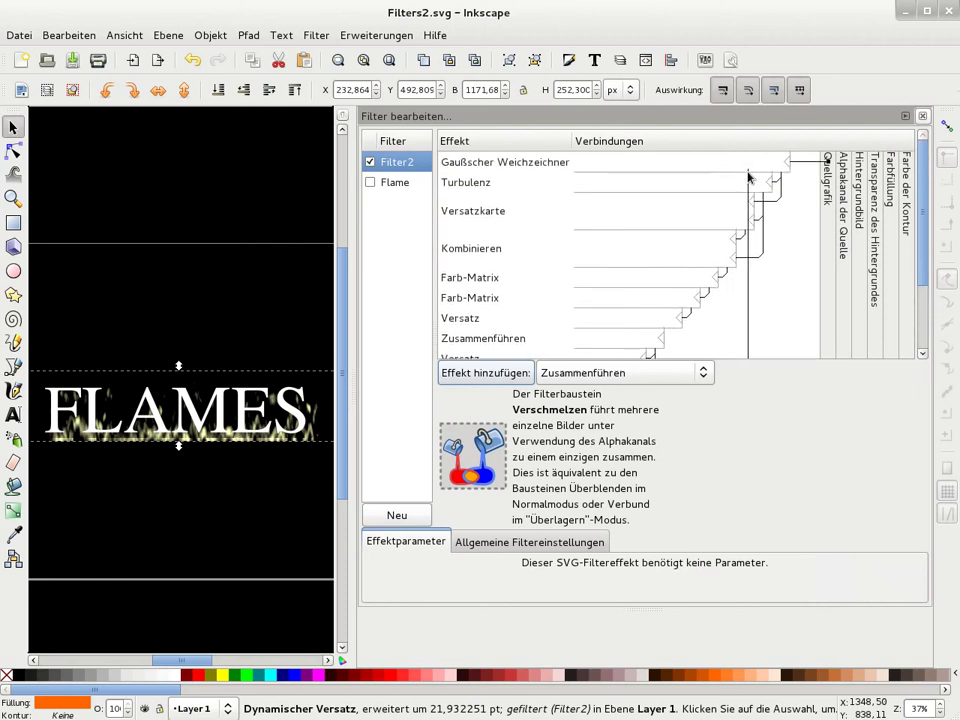
{"action": "left_click_drag", "start_coordinate": [748, 170], "coordinate": [754, 221]}
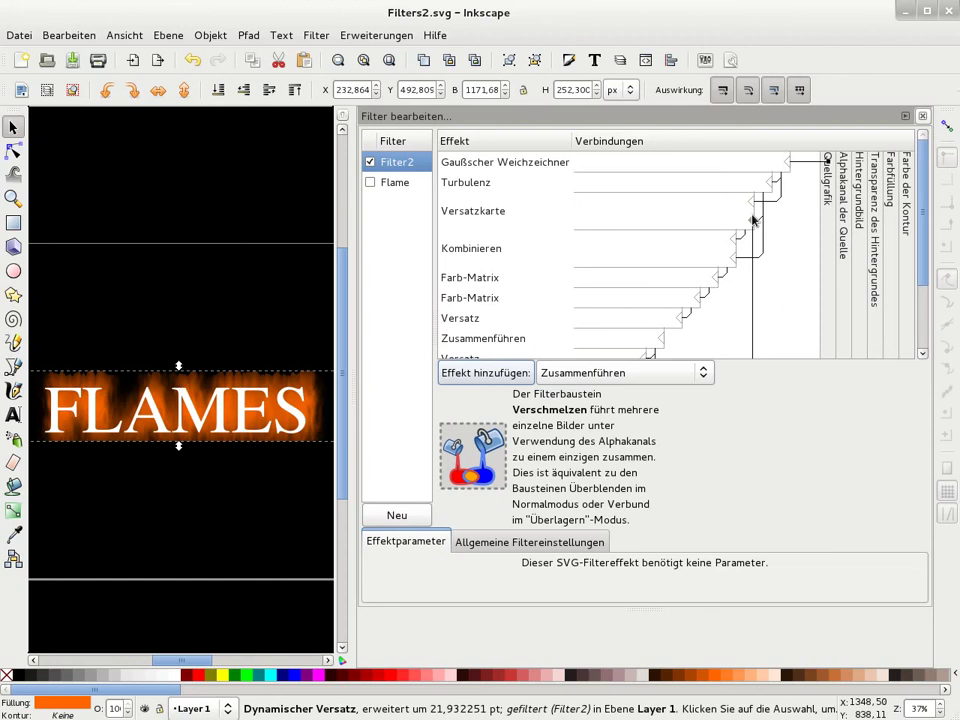
{"action": "left_click_drag", "start_coordinate": [754, 221], "coordinate": [695, 255]}
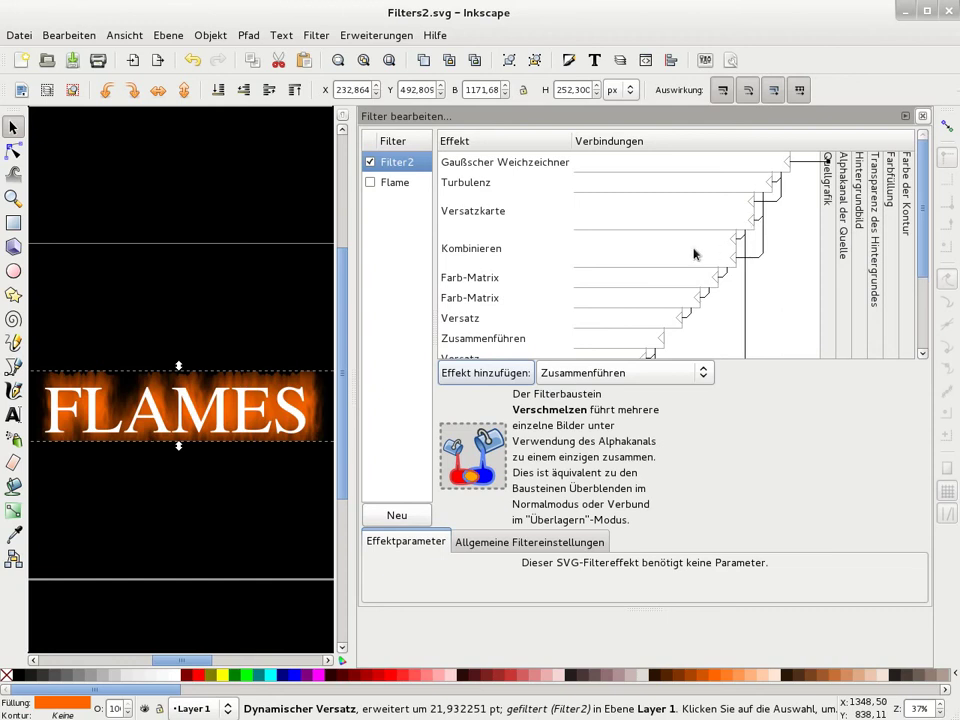
{"action": "scroll", "coordinate": [689, 256], "scroll_direction": "down", "scroll_amount": 1}
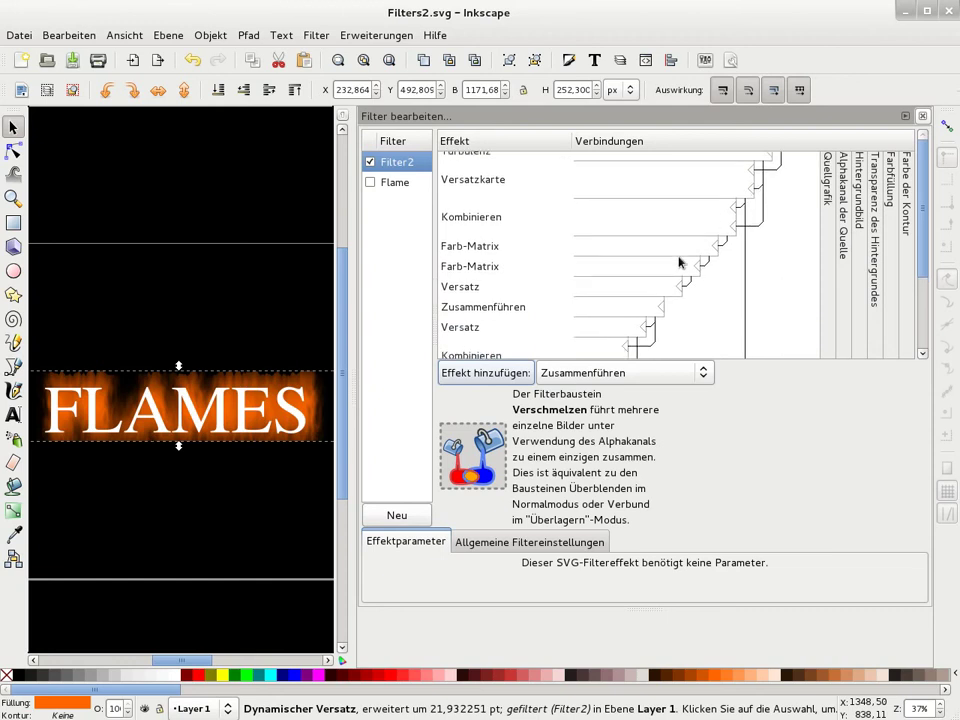
{"action": "scroll", "coordinate": [679, 262], "scroll_direction": "down", "scroll_amount": 3}
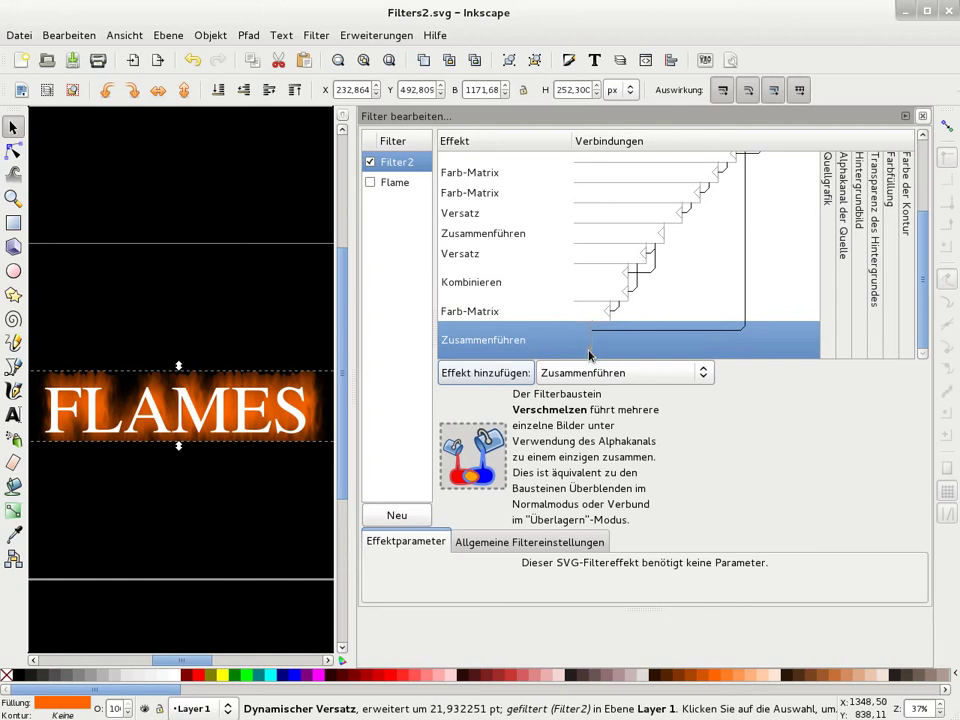
{"action": "left_click_drag", "start_coordinate": [591, 352], "coordinate": [660, 238]}
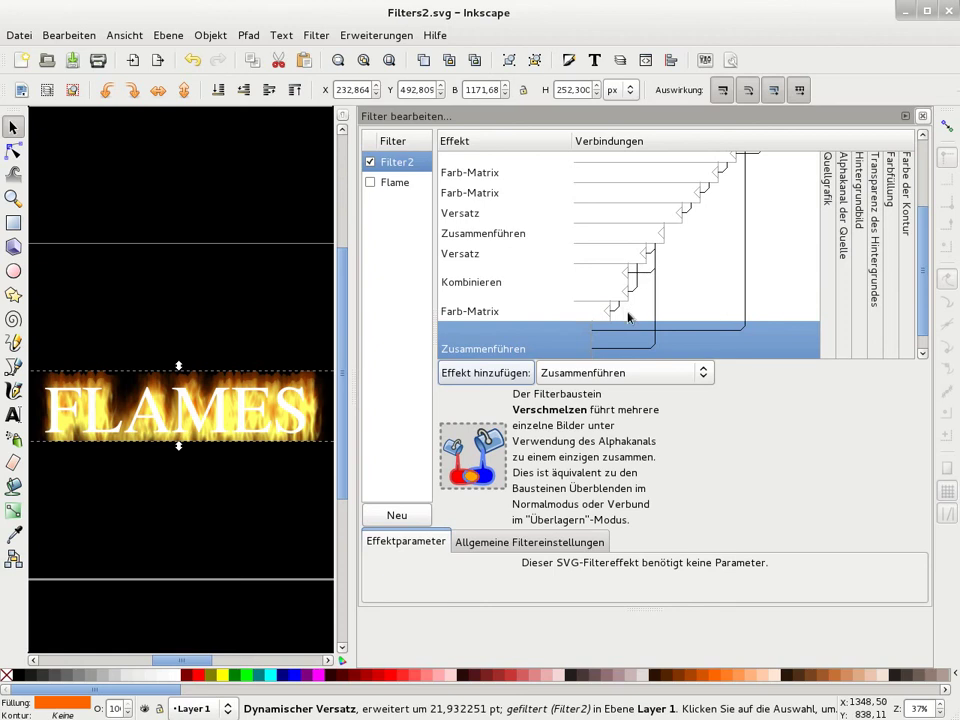
{"action": "left_click_drag", "start_coordinate": [590, 355], "coordinate": [610, 297]}
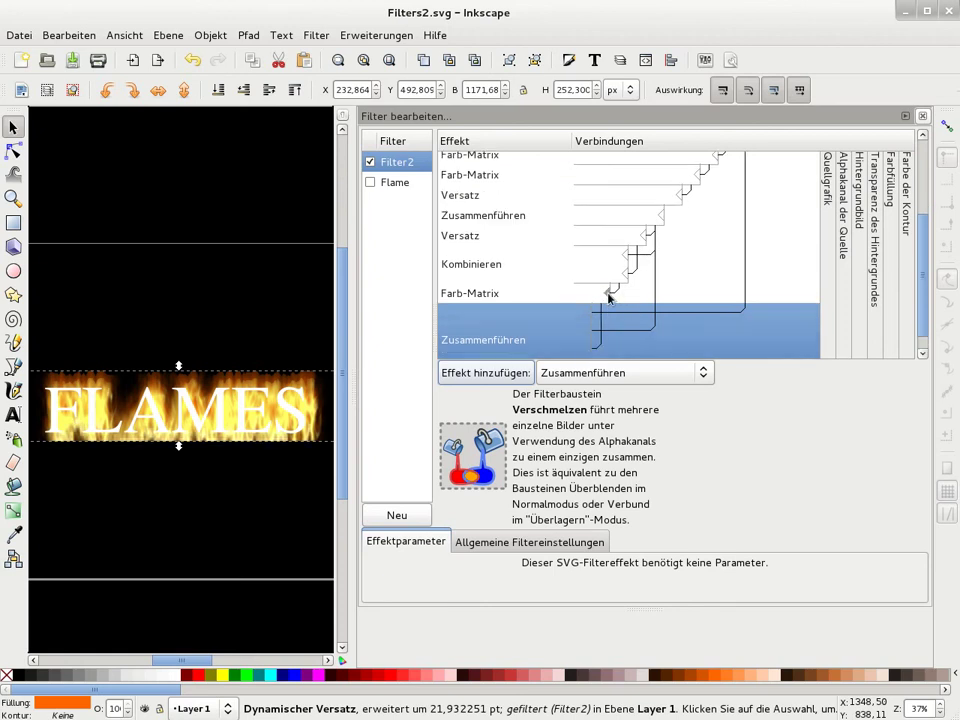
{"action": "scroll", "coordinate": [205, 340], "scroll_direction": "down", "scroll_amount": 1}
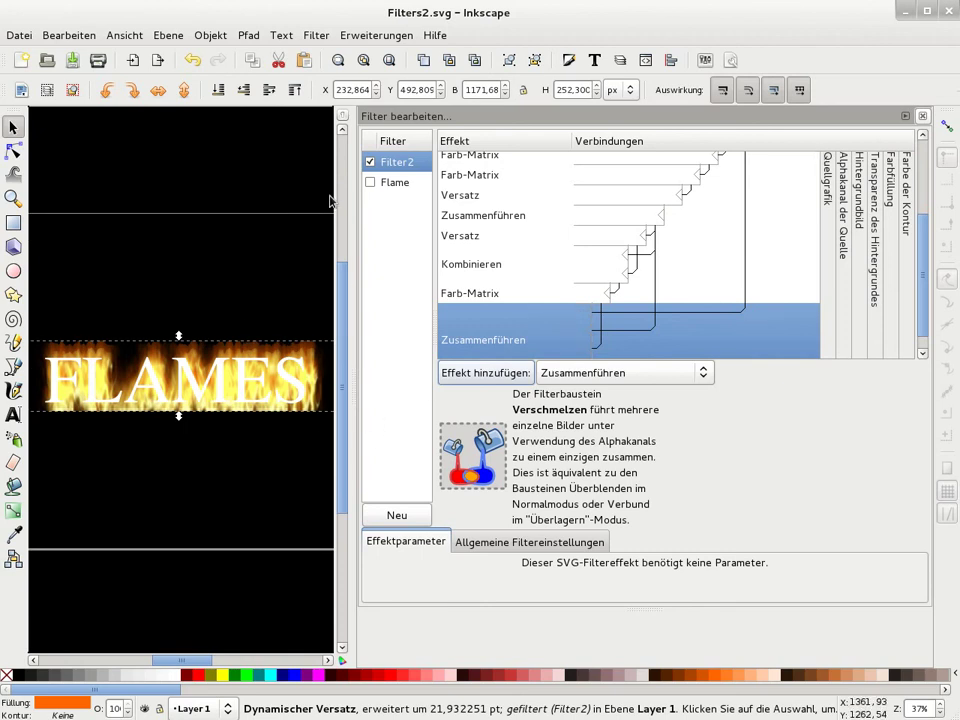
- Switch the FLAMES text between Filter2 and the Flame preset, leaving Flame applied
{"action": "left_click", "coordinate": [370, 162]}
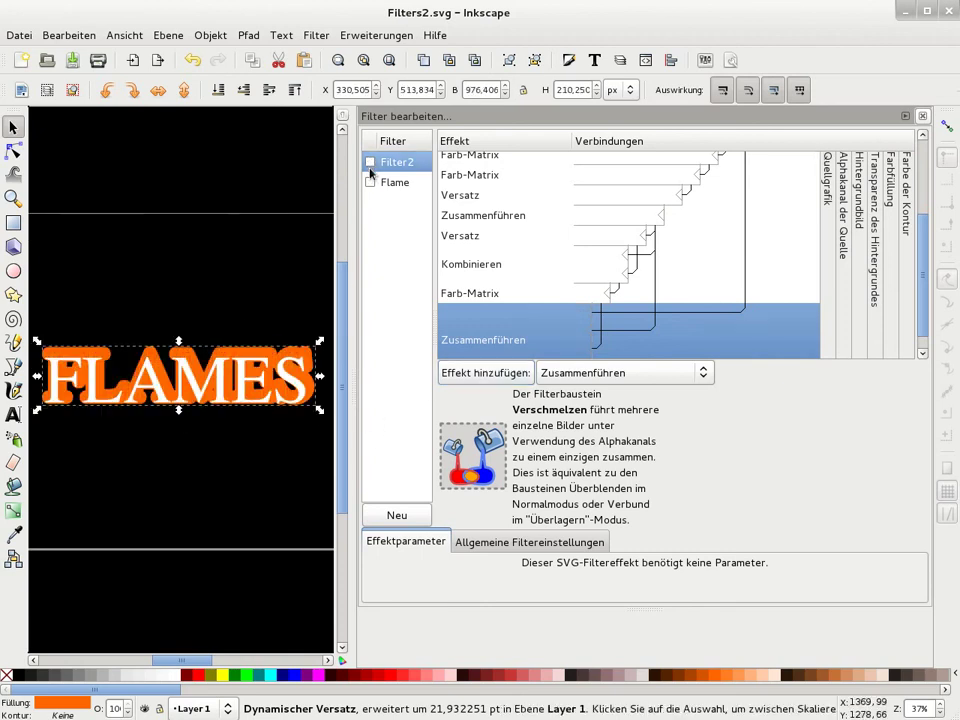
{"action": "left_click", "coordinate": [370, 182]}
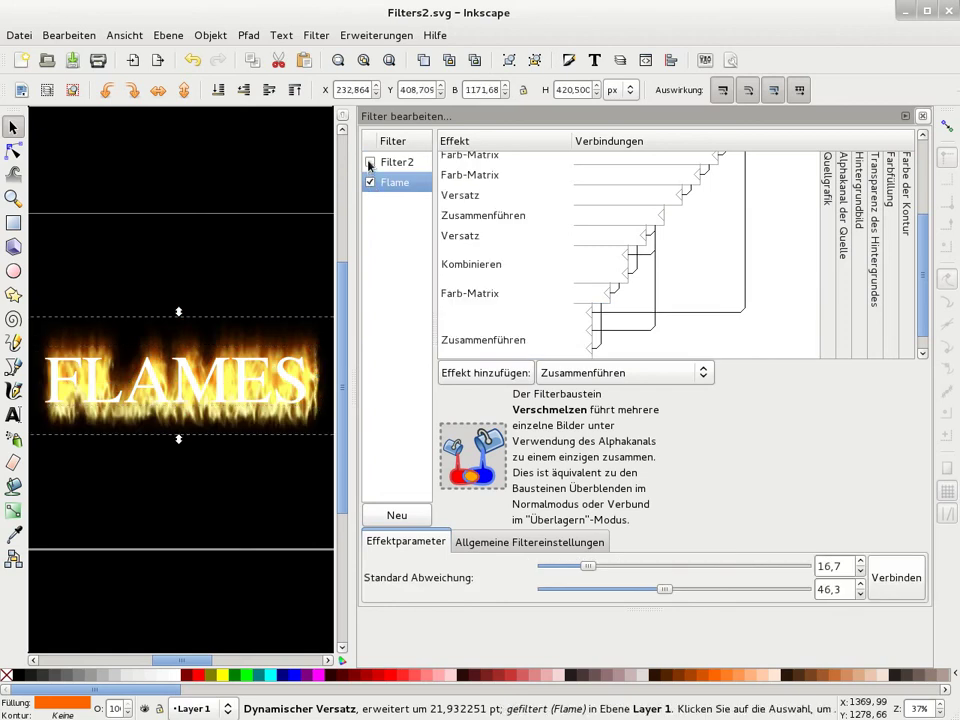
{"action": "left_click", "coordinate": [370, 162]}
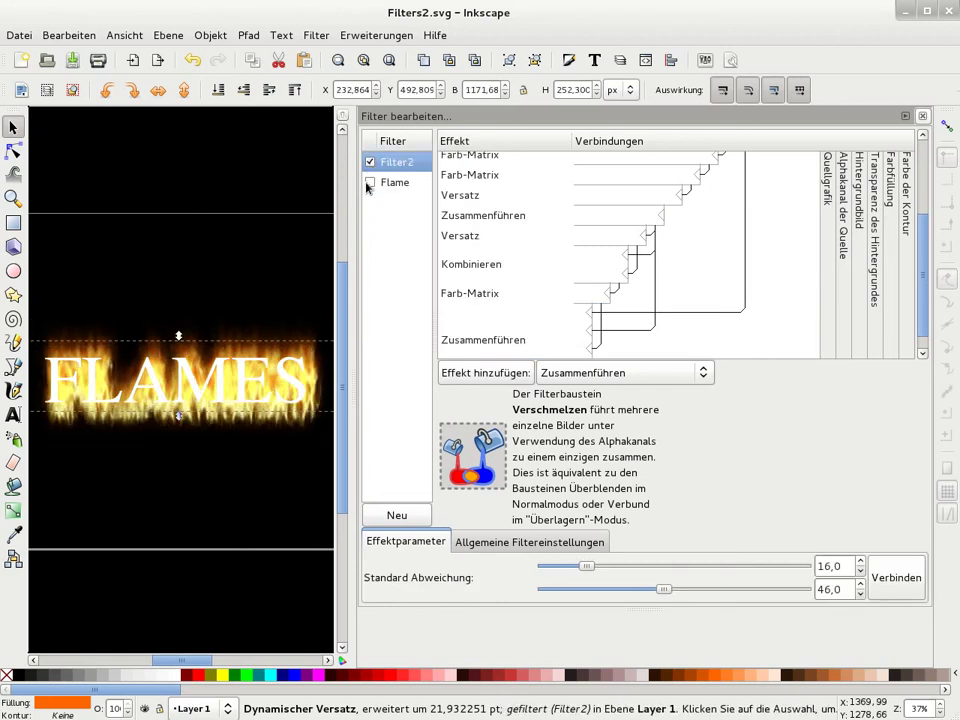
{"action": "left_click", "coordinate": [370, 182]}
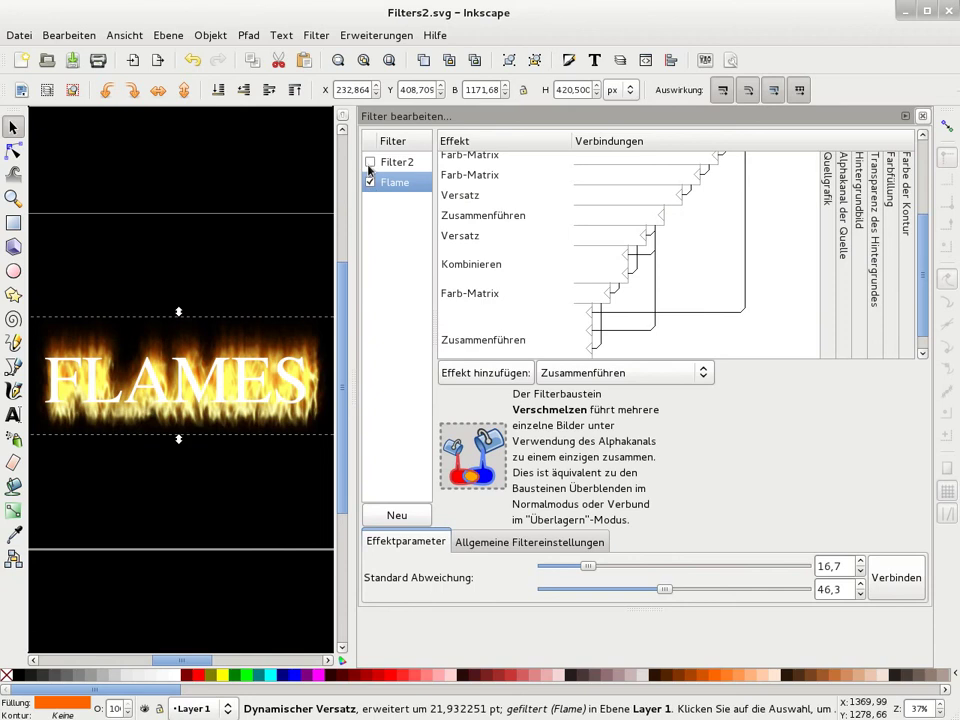
{"action": "left_click", "coordinate": [370, 163]}
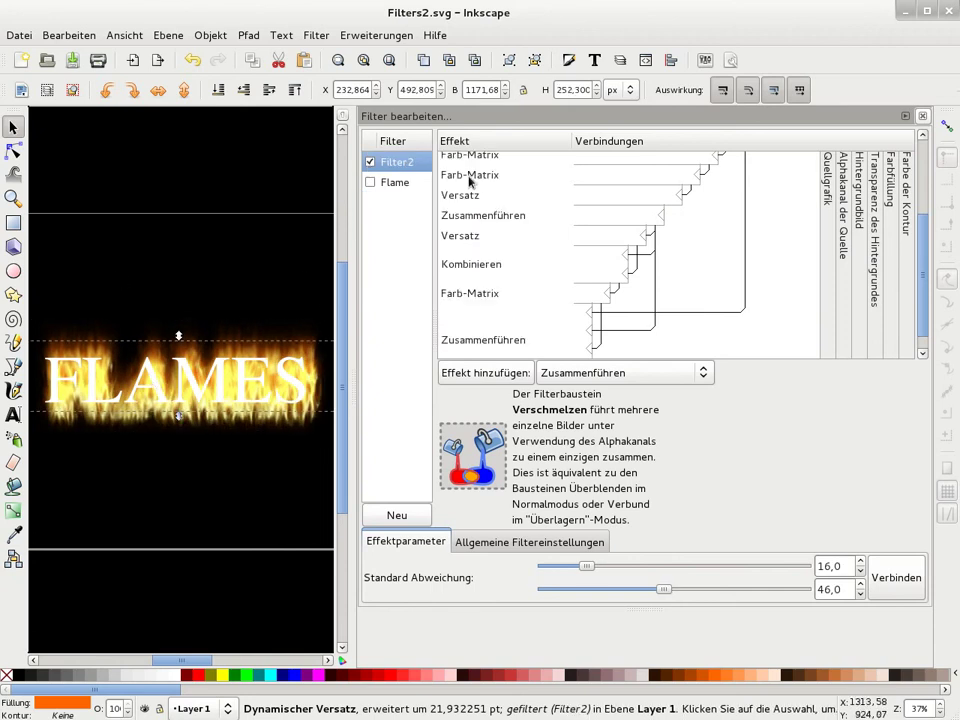
{"action": "left_click", "coordinate": [370, 182]}
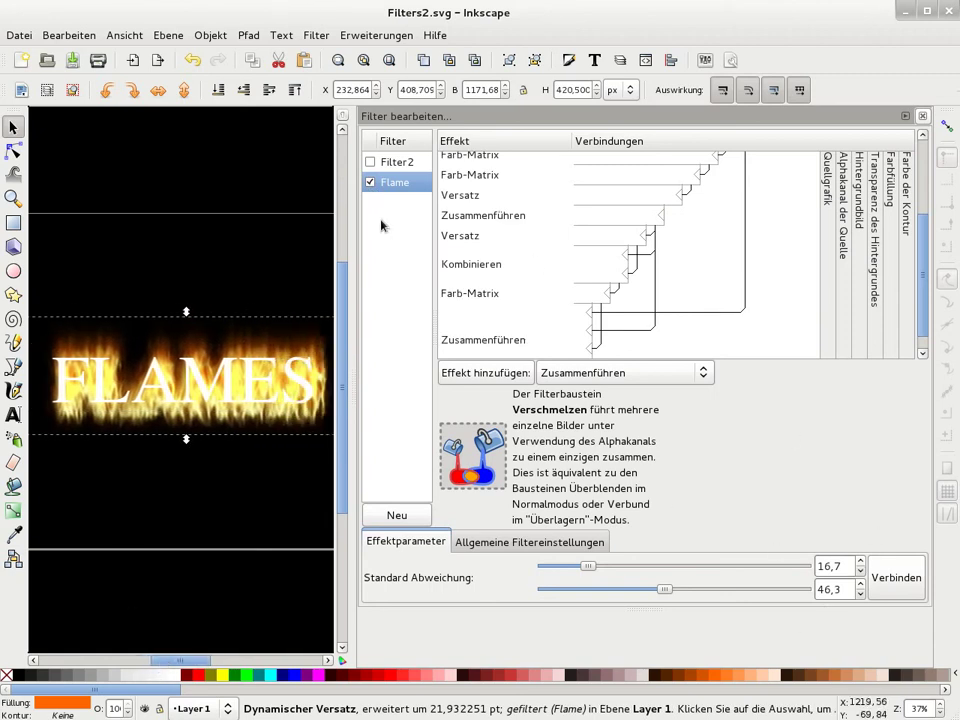
{"action": "left_click", "coordinate": [371, 163]}
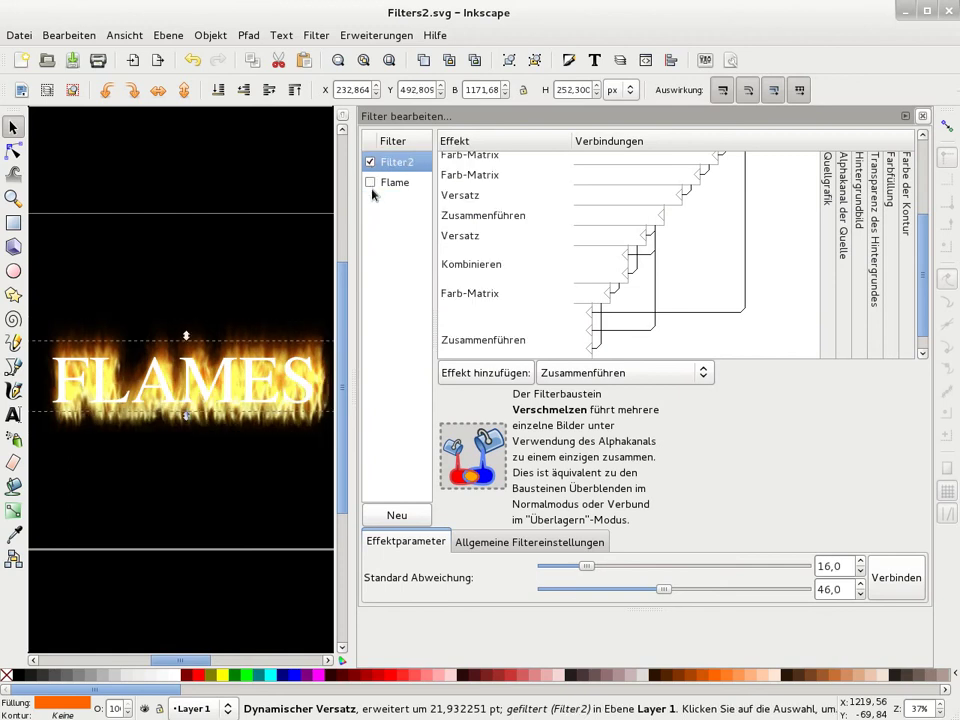
{"action": "left_click", "coordinate": [371, 183]}
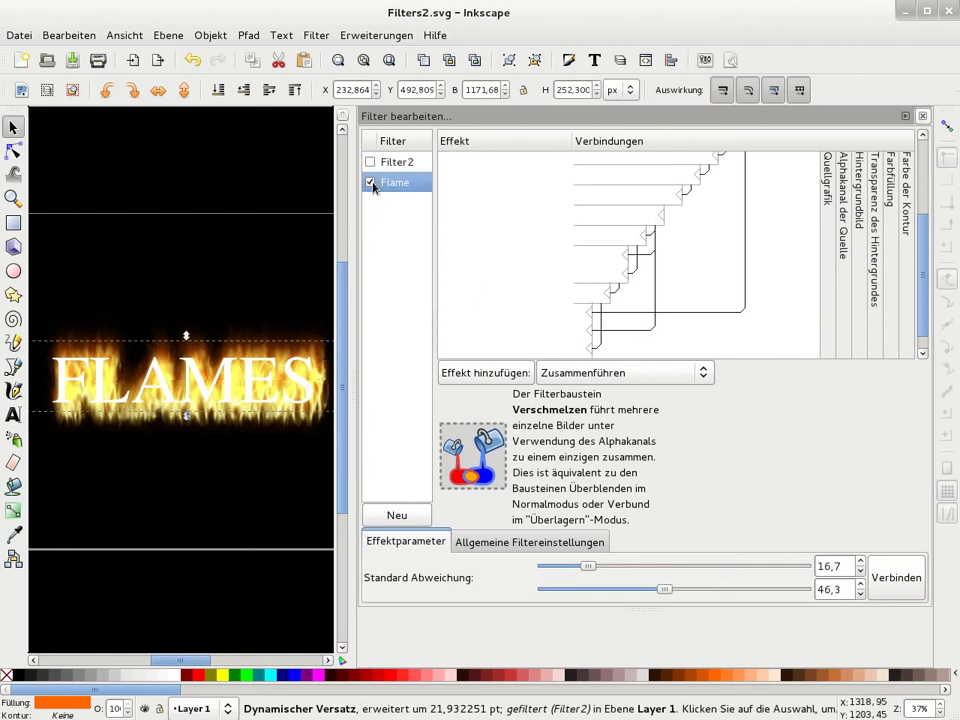
{"action": "left_click_drag", "start_coordinate": [932, 330], "coordinate": [927, 195]}
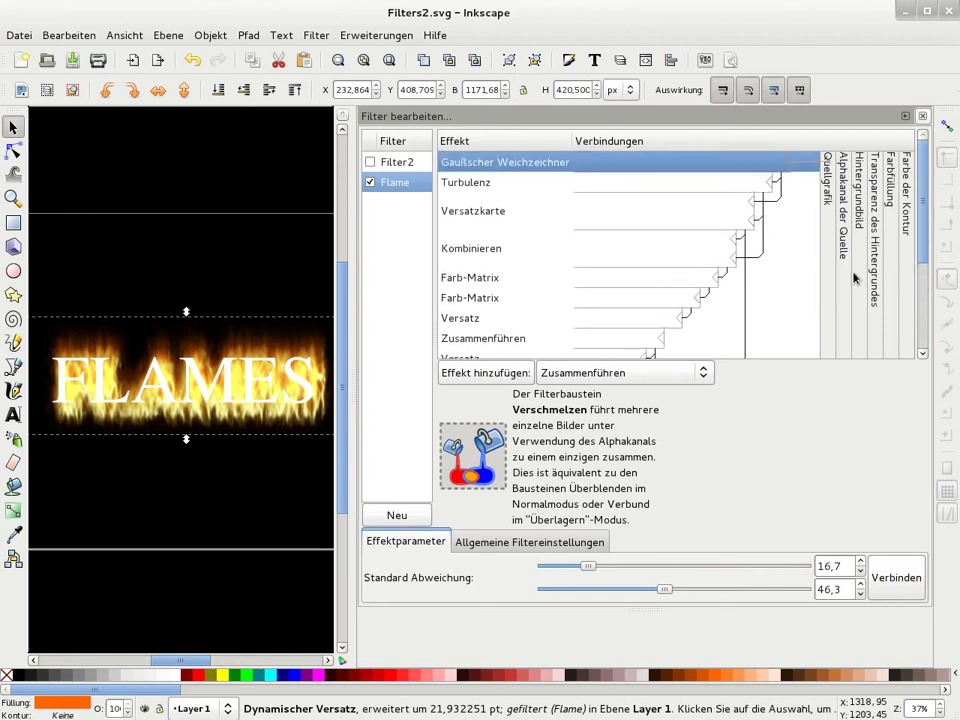
{"action": "mouse_move", "coordinate": [180, 661]}
{"action": "left_mouse_down"}
{"action": "mouse_move", "coordinate": [201, 663]}
{"action": "mouse_move", "coordinate": [186, 662]}
{"action": "left_mouse_up"}
- Close the Filter bearbeiten editor and pan the canvas to centre the page
{"action": "left_click", "coordinate": [920, 117]}
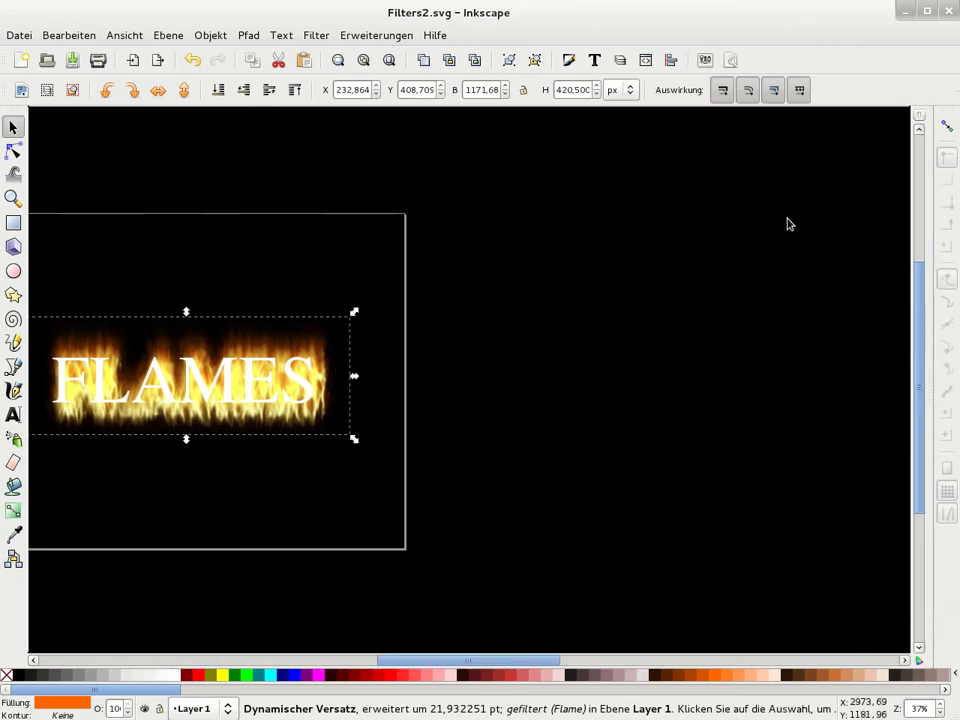
{"action": "mouse_move", "coordinate": [417, 665]}
{"action": "left_mouse_down"}
{"action": "mouse_move", "coordinate": [200, 650]}
{"action": "mouse_move", "coordinate": [220, 647]}
{"action": "left_mouse_up"}
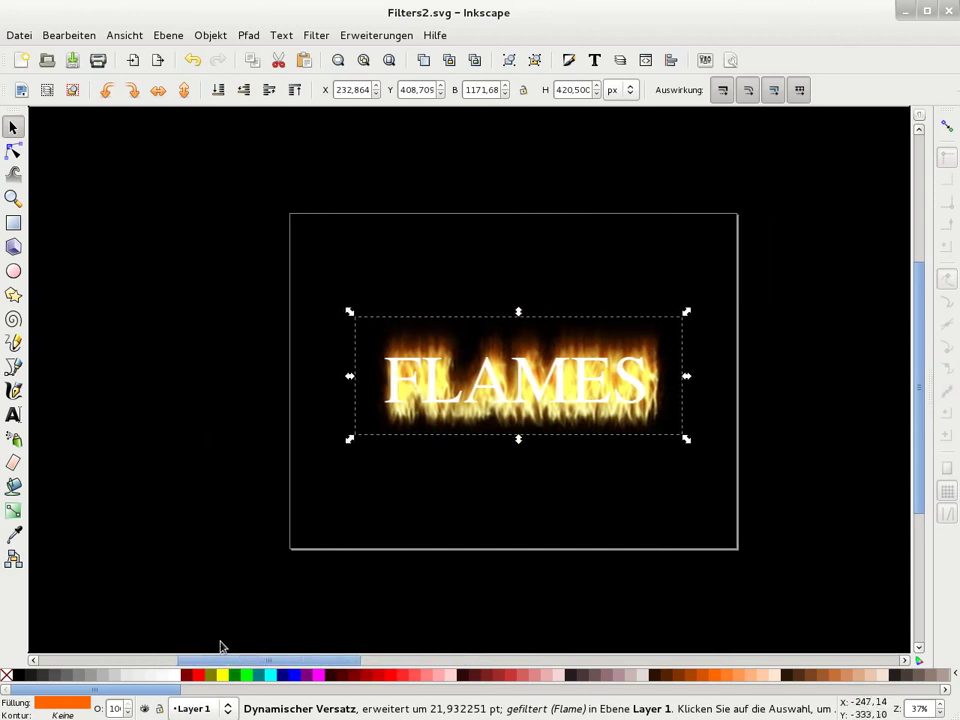